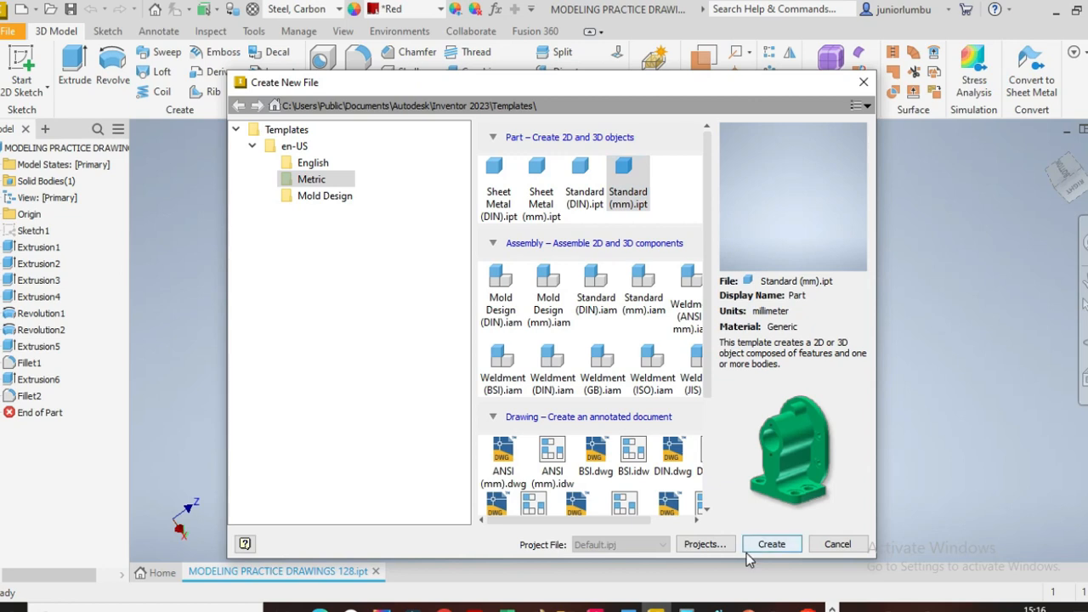
Create a new part from the metric Standard (mm).ipt template and start a rectangle sketch on the YZ plane.
left_click(771, 544)
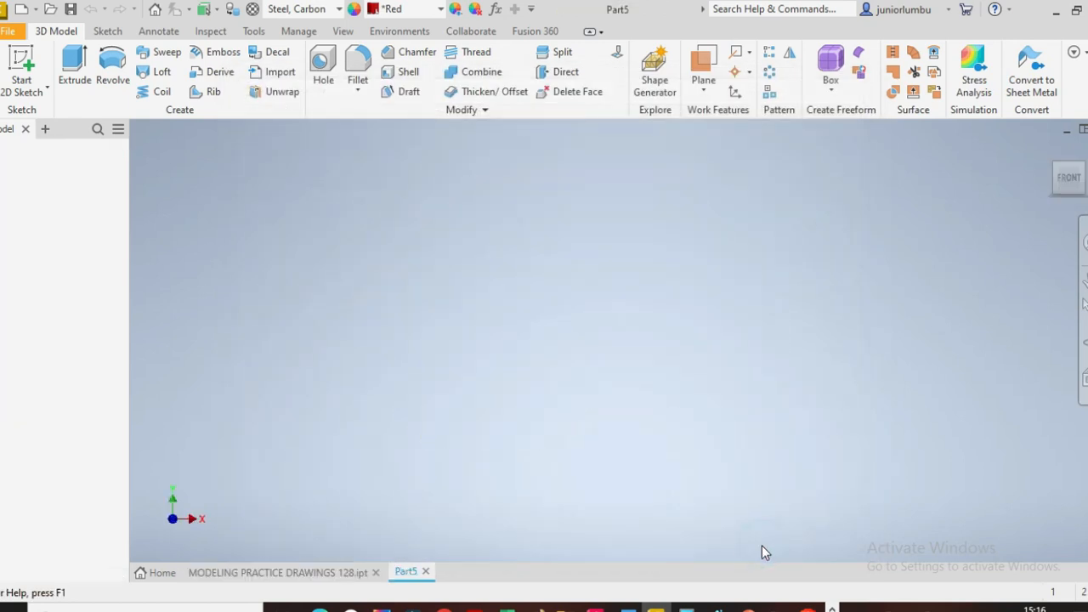
left_click(108, 31)
left_click(199, 75)
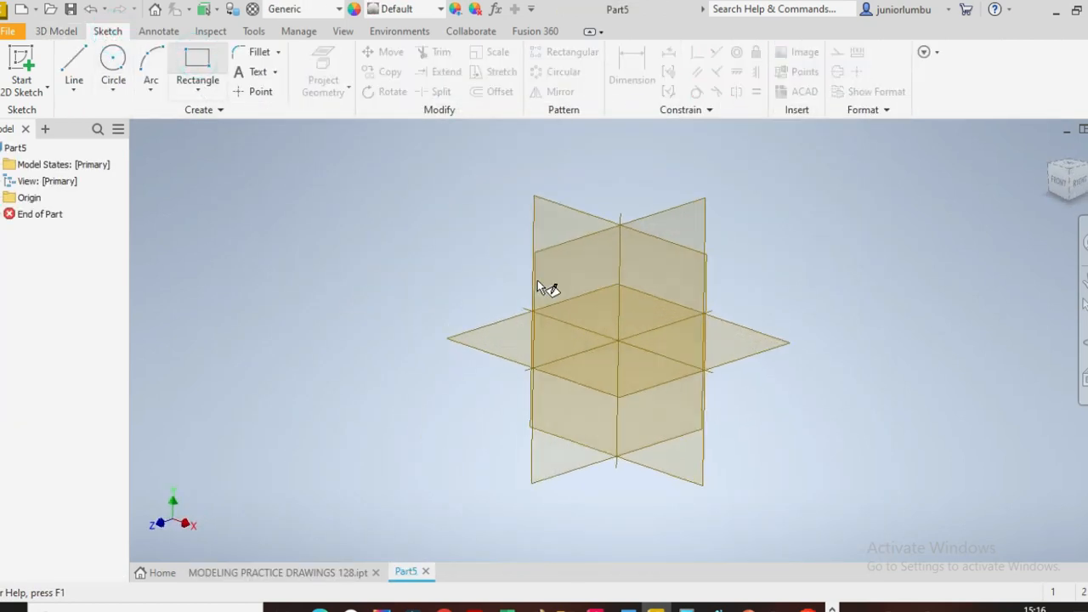
left_click(552, 285)
Draw a rectangle about 22 by 10 mm cornered on the origin, plus a narrower full-width rectangle along its upper edge.
left_click(343, 205)
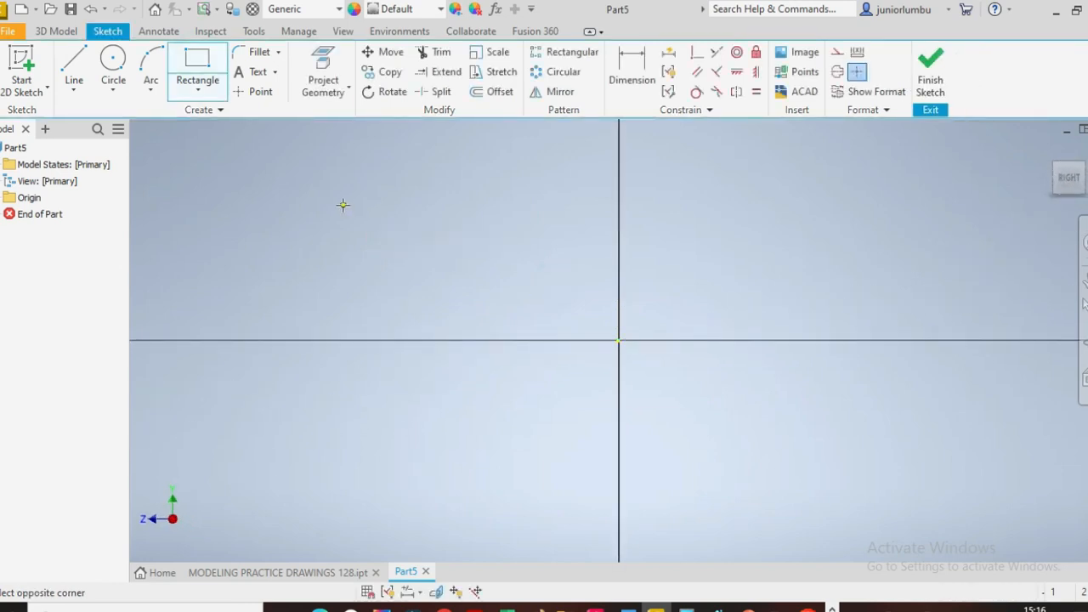
left_click(651, 369)
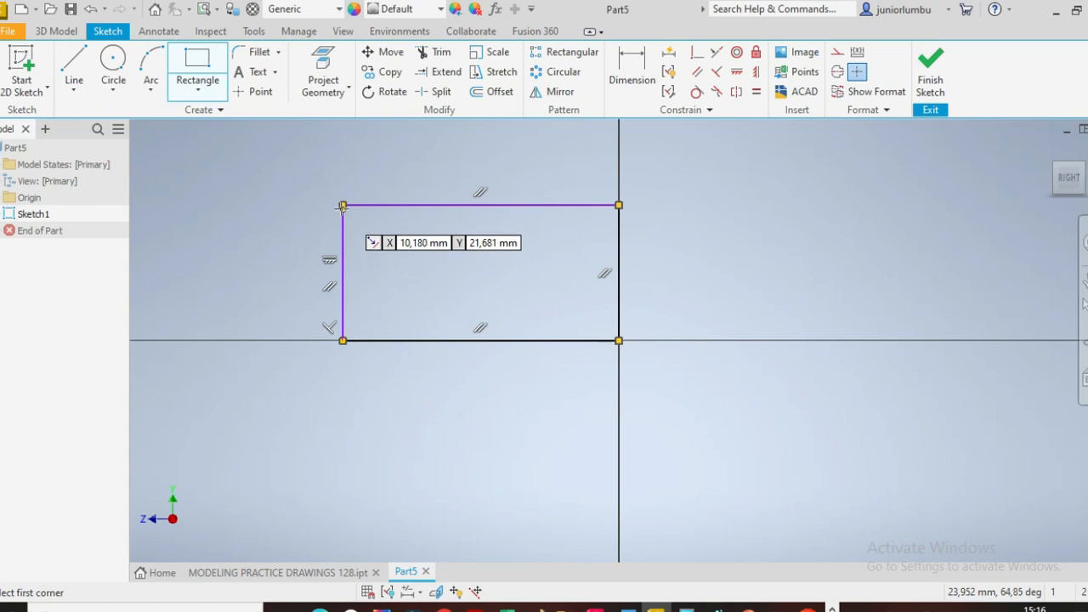
left_click(342, 206)
left_click(619, 239)
Dimension the outer rectangle's height between its upper and lower edges as 90 mm.
left_click(618, 69)
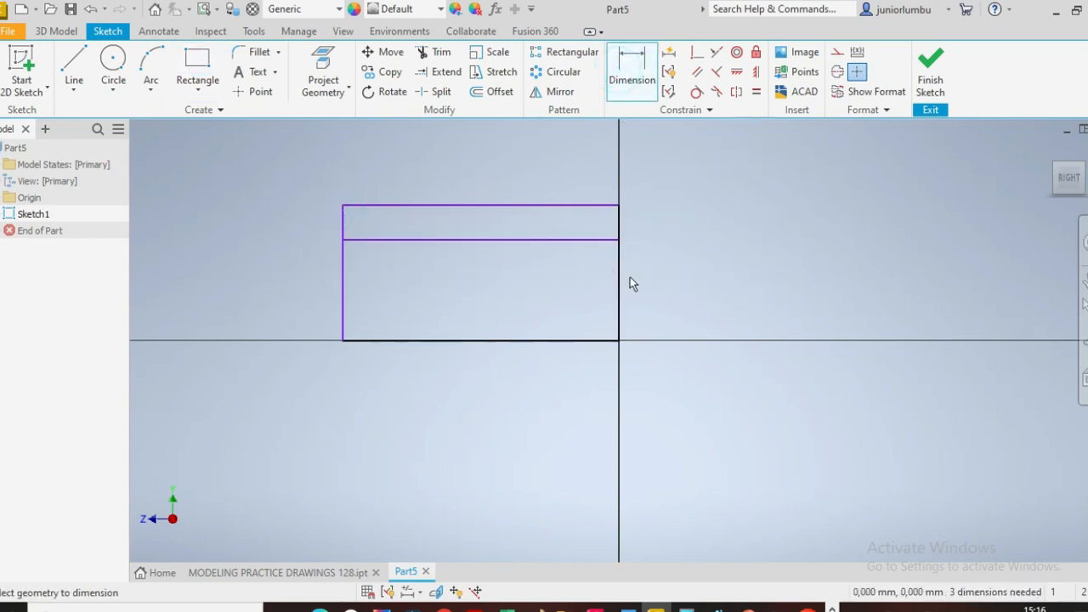
left_click(601, 206)
left_click(574, 343)
left_click(751, 289)
type("90")
key("Return")
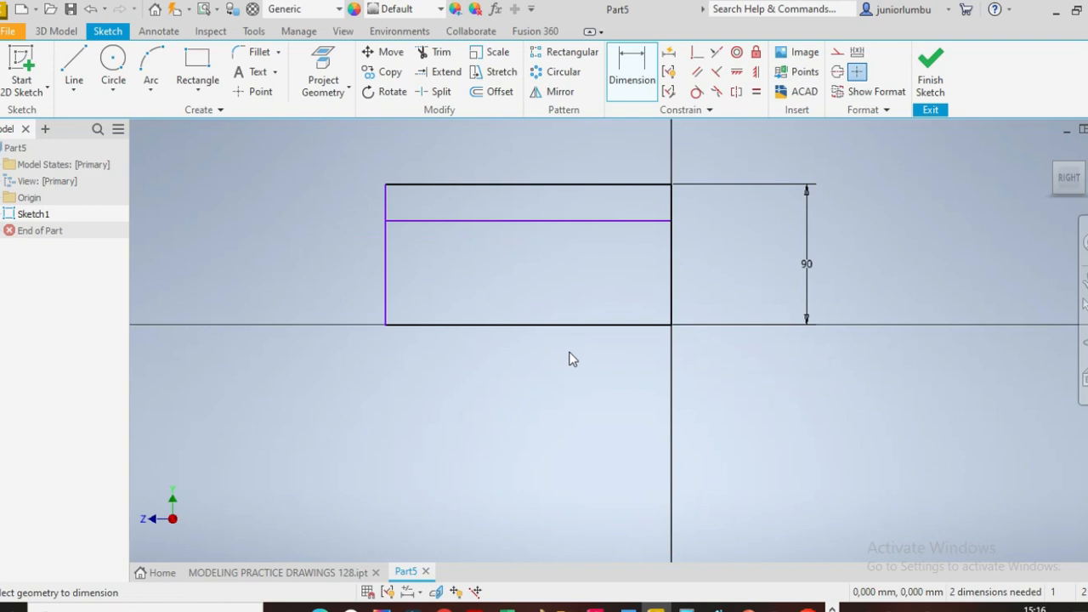
Dimension the outer rectangle's width along its lower edge as 142 mm.
left_click(564, 326)
left_click(528, 391)
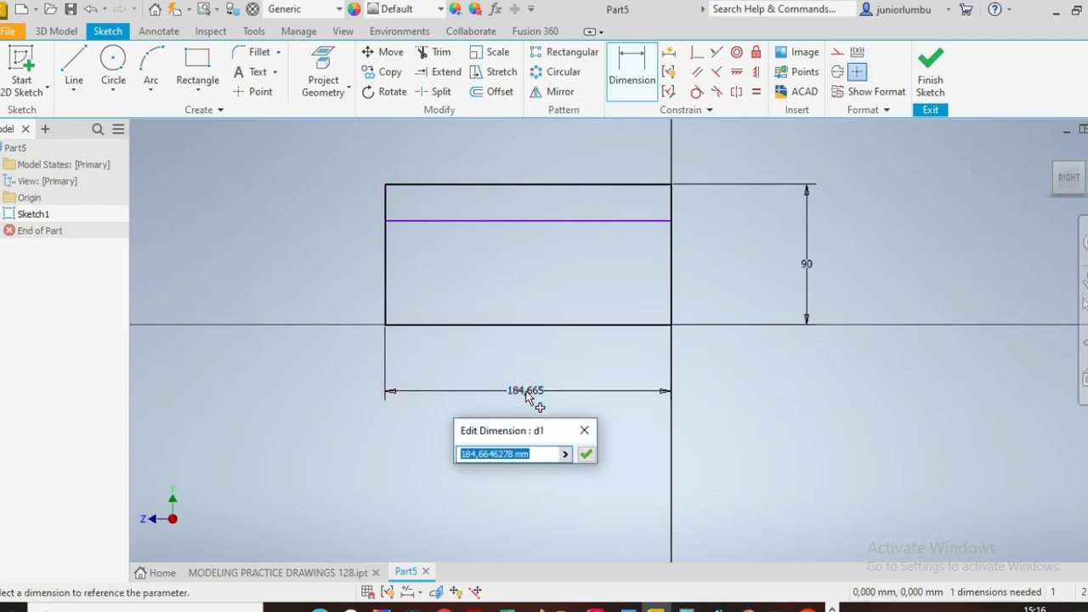
type("142")
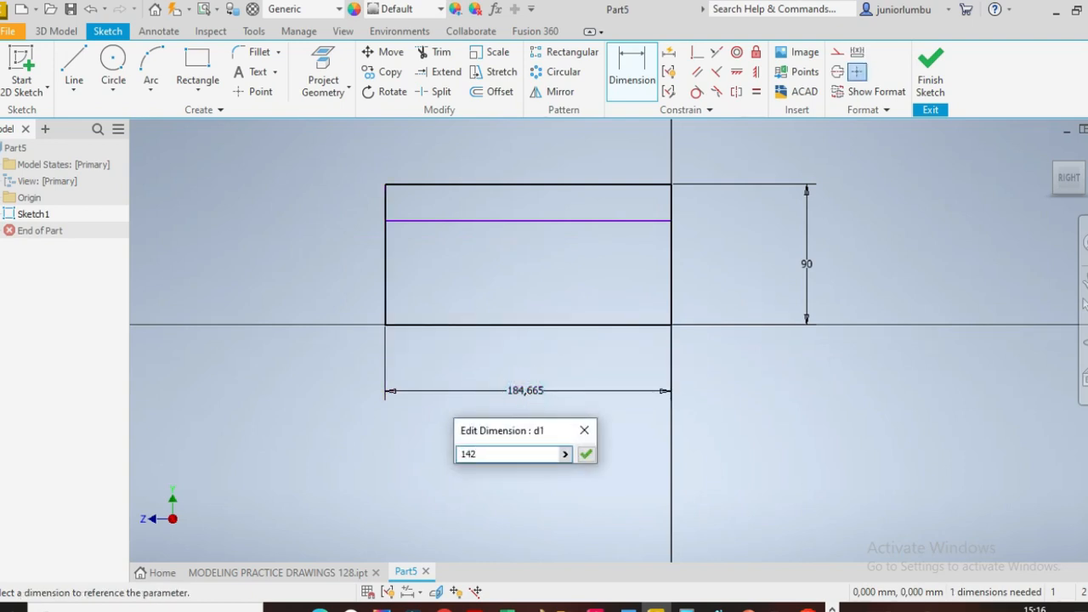
key("Return")
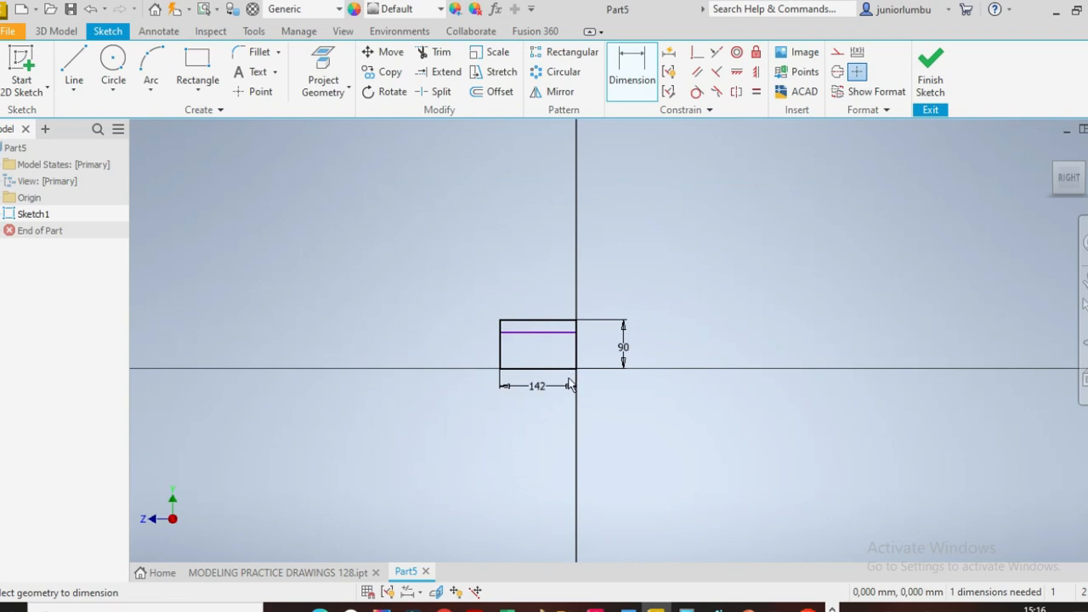
Draw a rectangle about 47 mm wide against the outline's left edge, starting above the outline and ending below the upper band.
scroll(570, 385, "up", 2)
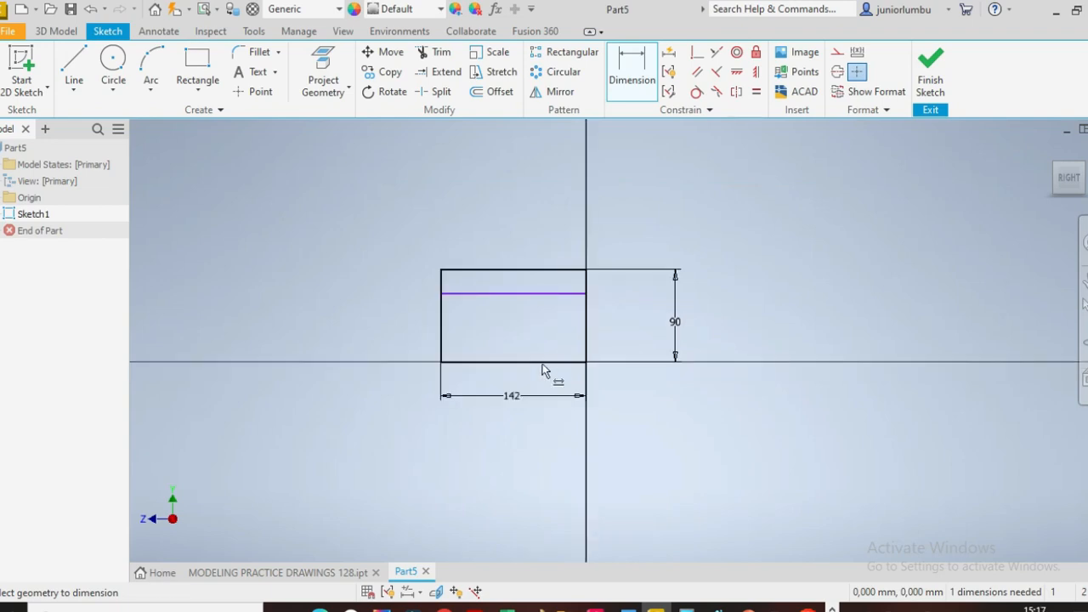
left_click(197, 70)
scroll(520, 335, "up", 3)
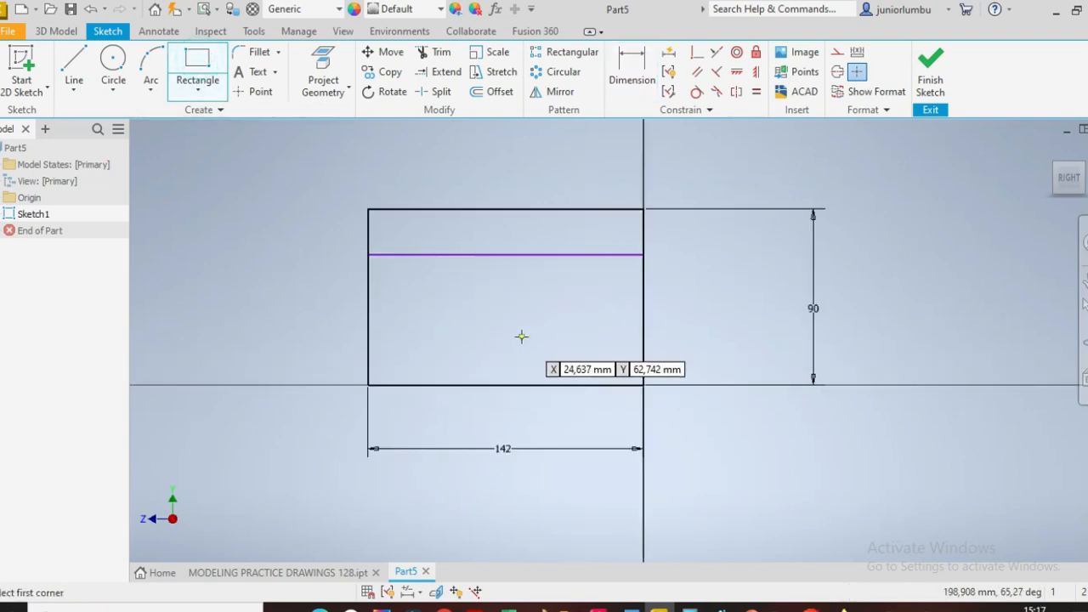
left_click(369, 178)
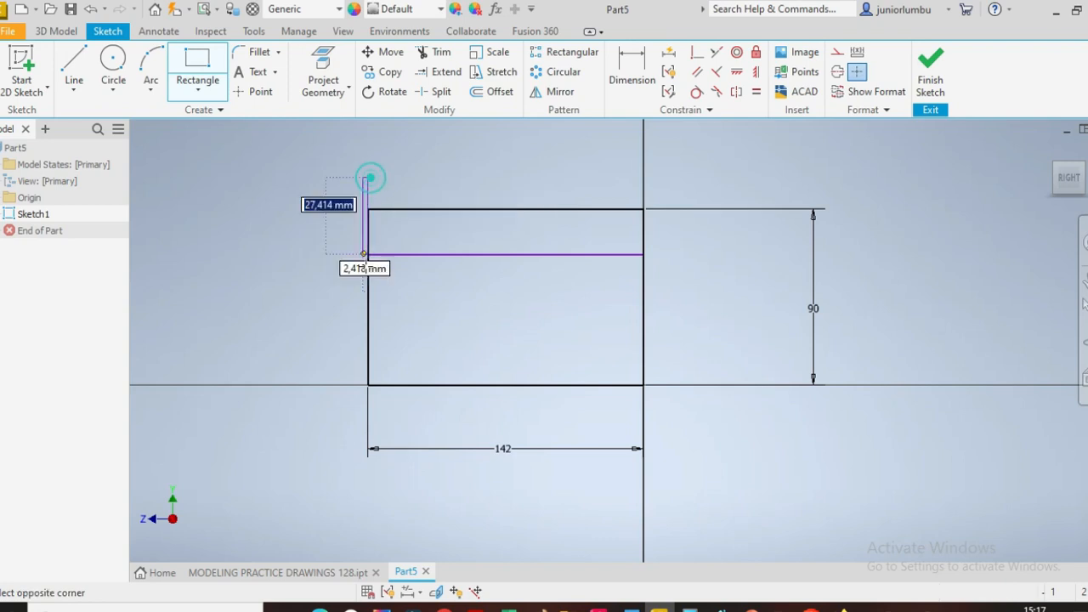
left_click(458, 296)
scroll(459, 297, "up", 3)
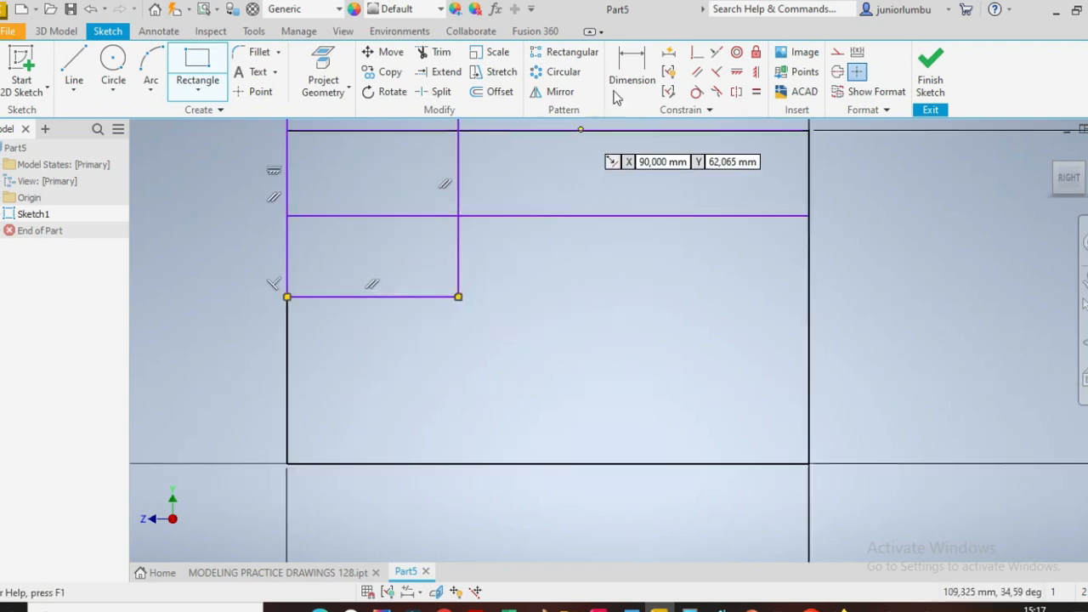
Dimension the height of the small rectangle at the outline's upper-left corner as 42 mm.
left_click(631, 68)
scroll(484, 340, "down", 4)
scroll(484, 344, "up", 3)
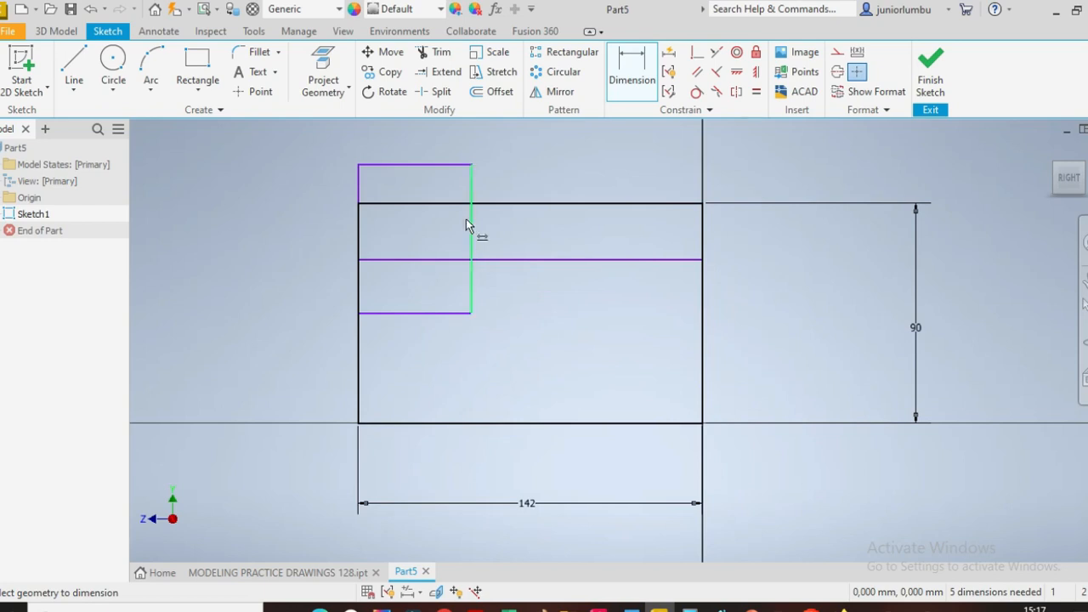
left_click(466, 218)
left_click(219, 246)
type("42")
key("Return")
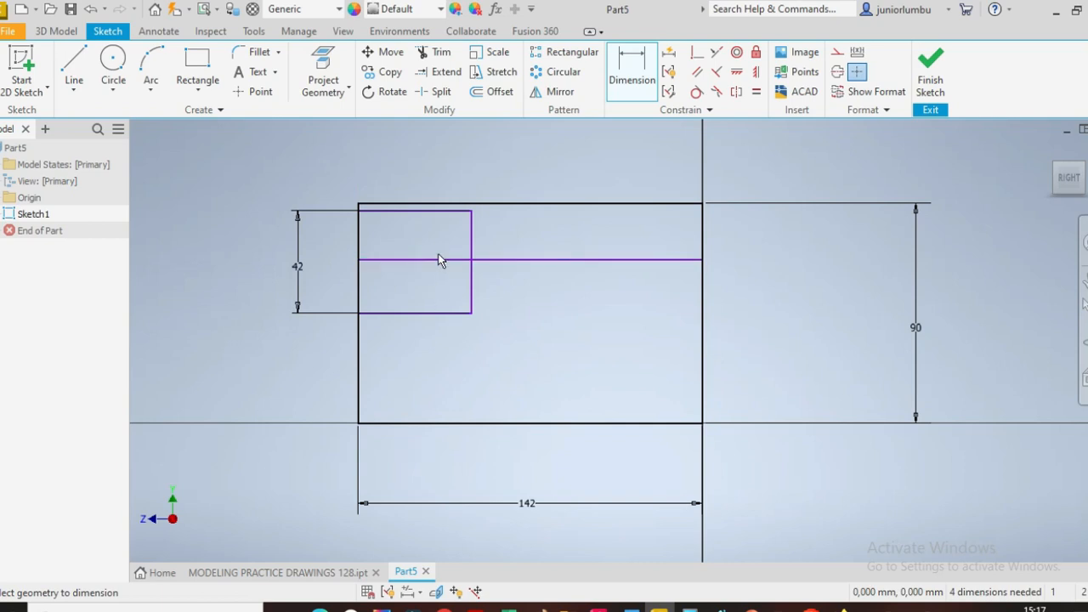
Dimension the distance from the small rectangle's lower edge to the upper band's lower line as 20 mm.
left_click(440, 314)
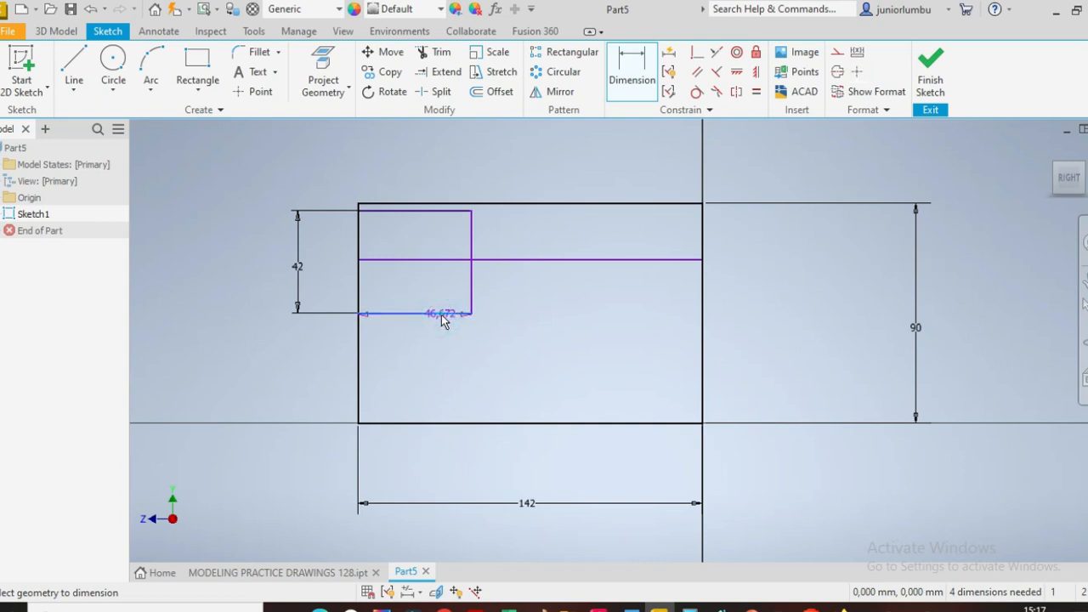
left_click(502, 260)
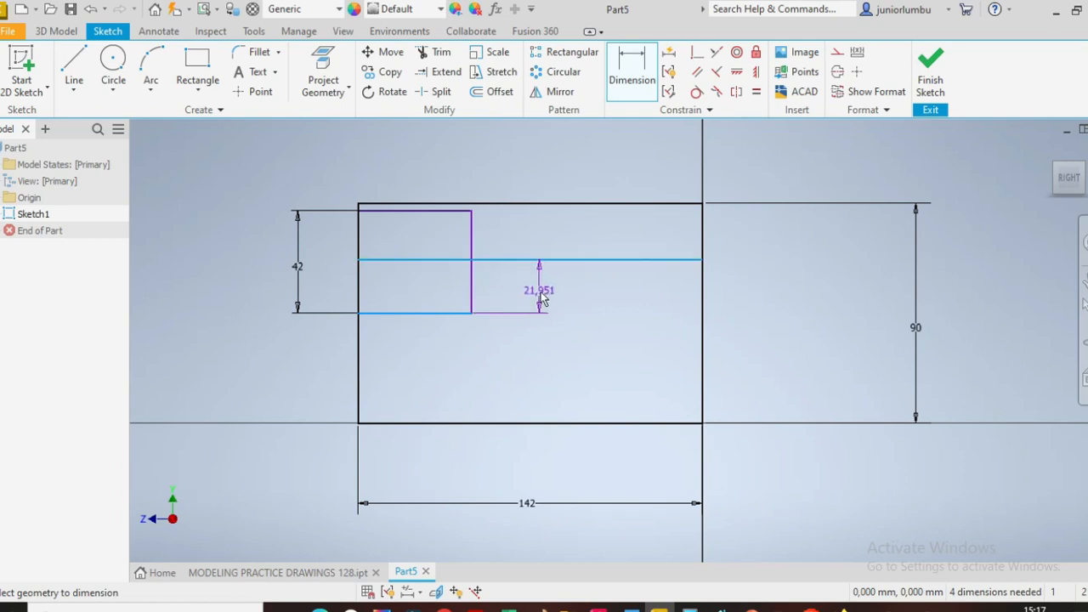
left_click(542, 297)
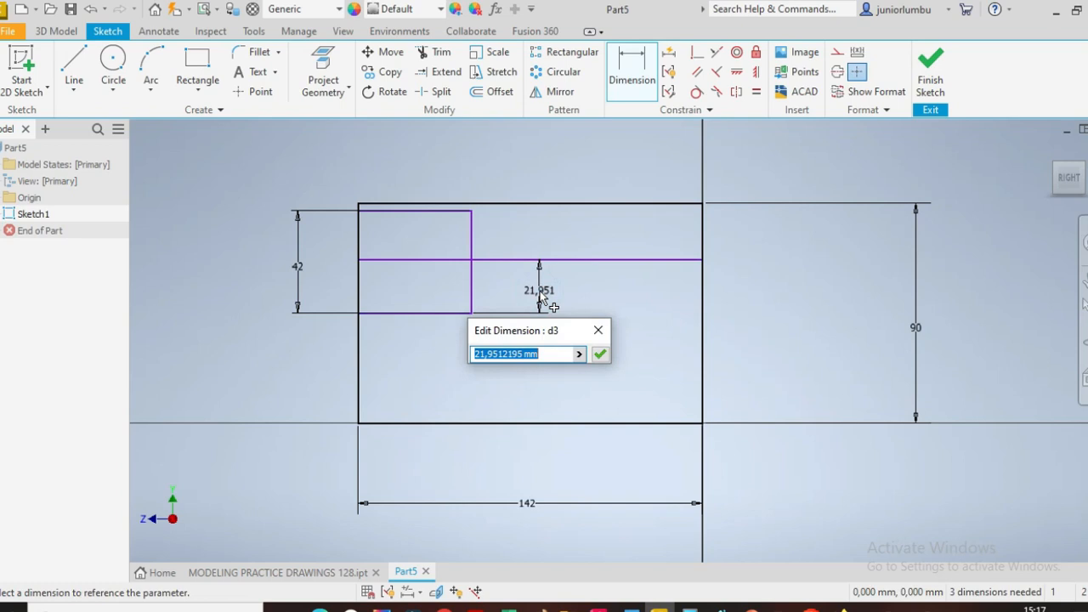
type("20")
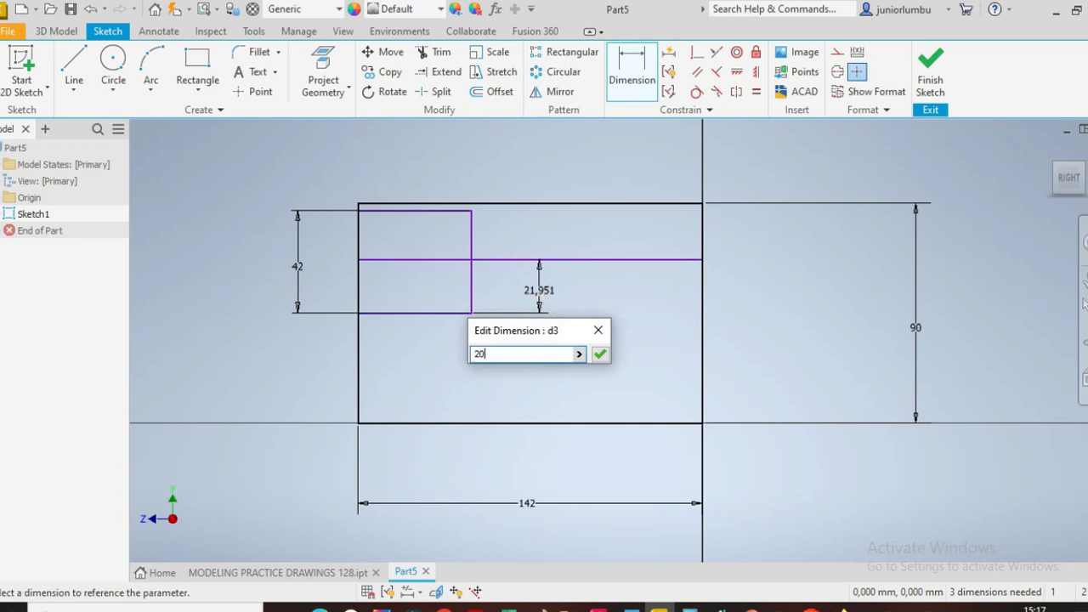
key("Return")
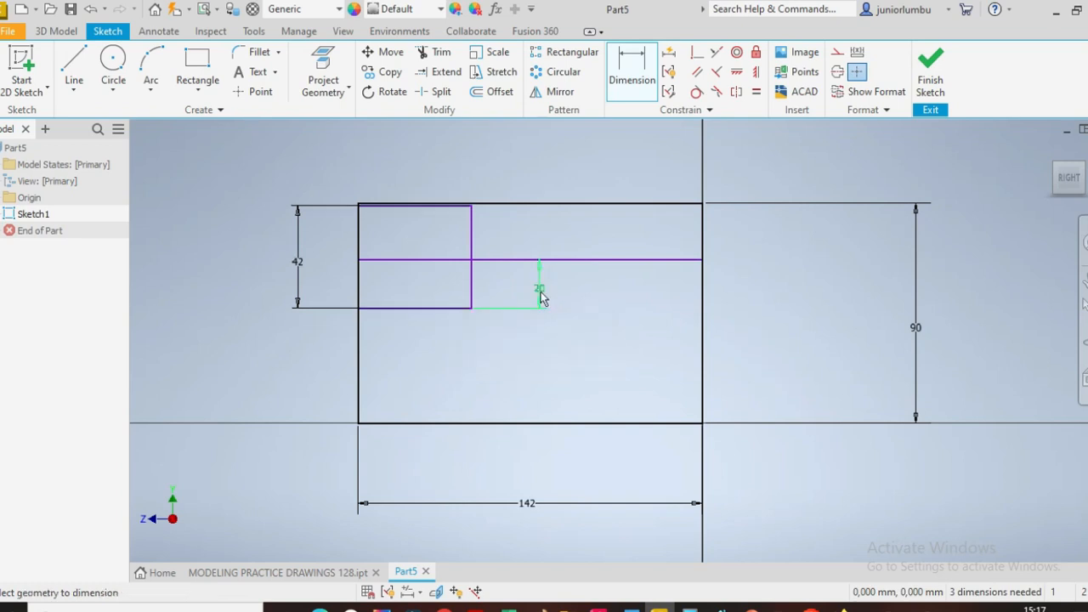
Dimension the full-width upper band's height as 16 mm.
left_click(598, 205)
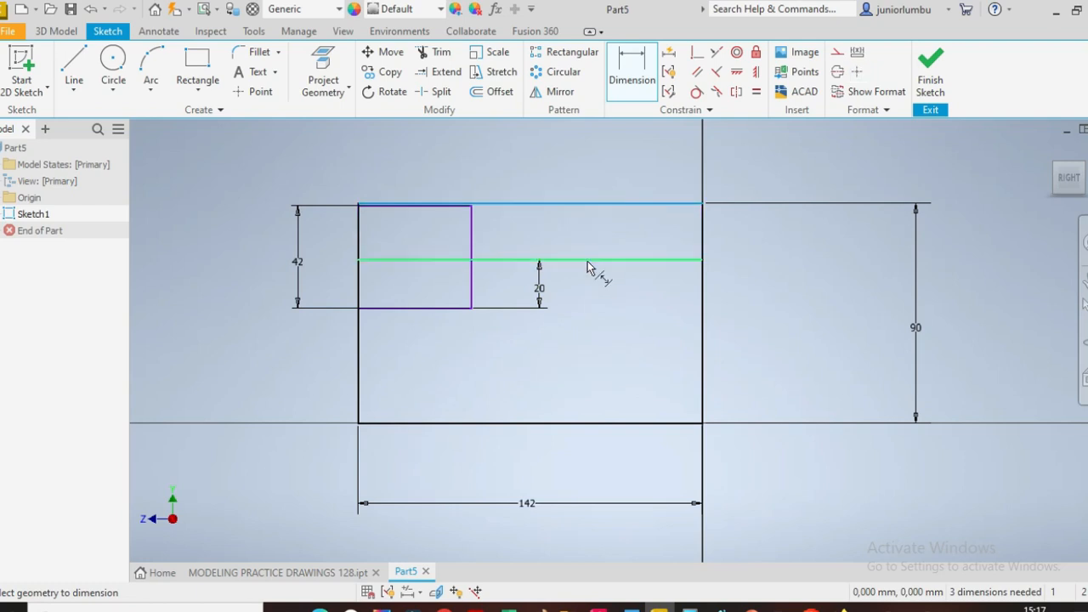
left_click(585, 259)
left_click(766, 262)
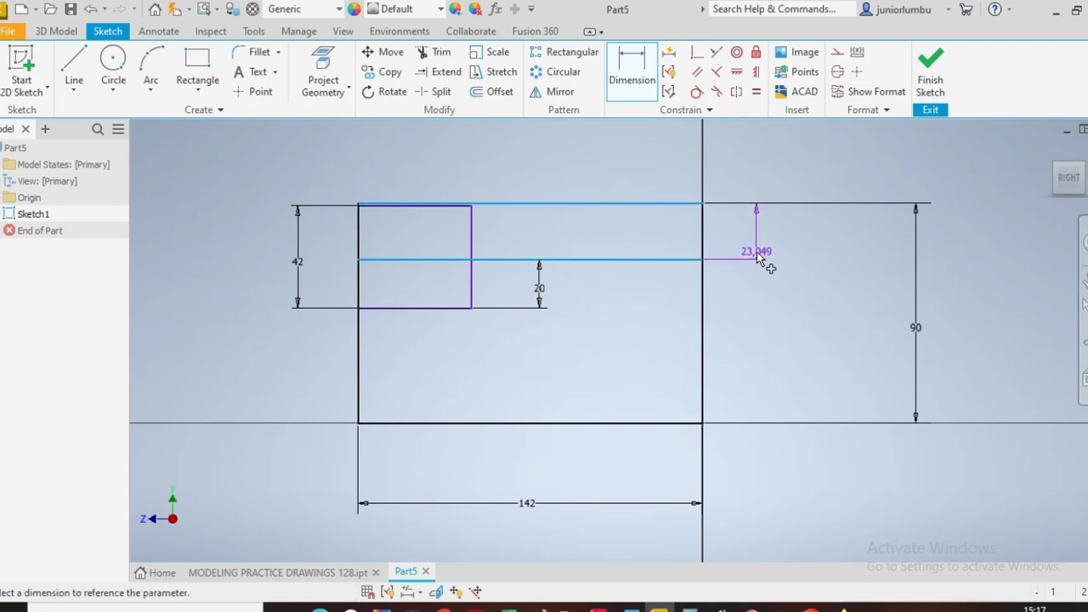
type("1")
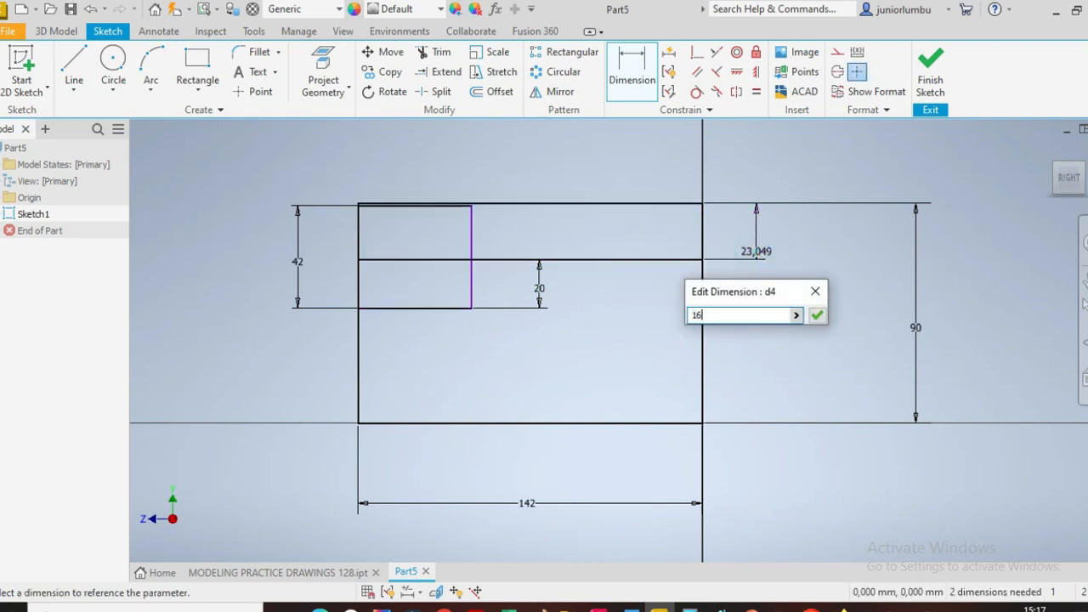
type("6")
key("Return")
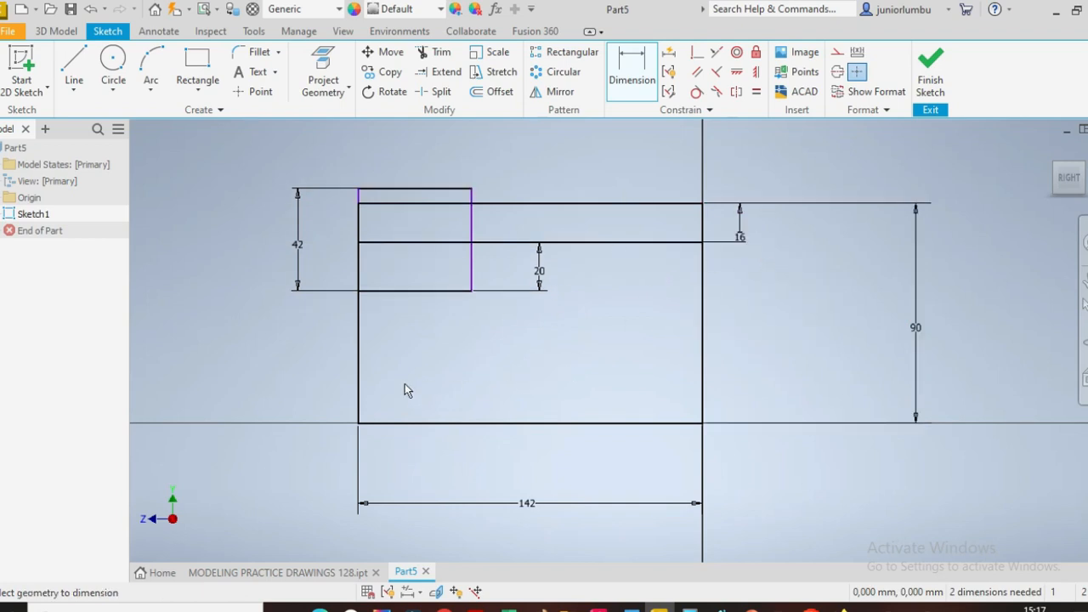
After checking the finished bracket's side profile, draw a line from the outline's lower-left corner to its right edge, about 58 mm below the top.
left_click(74, 68)
left_click(264, 573)
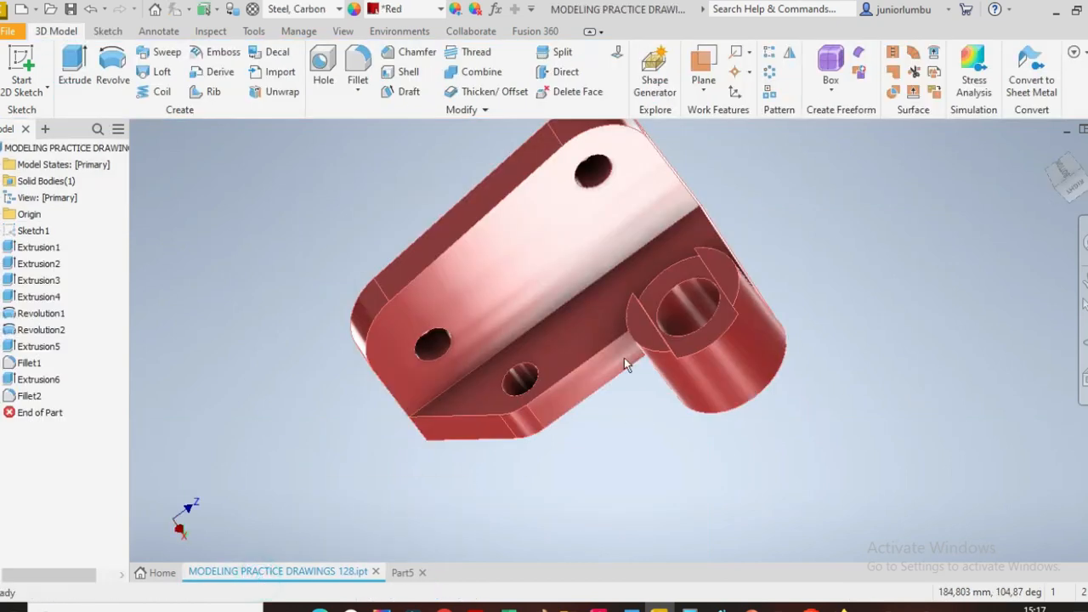
left_click(1076, 192)
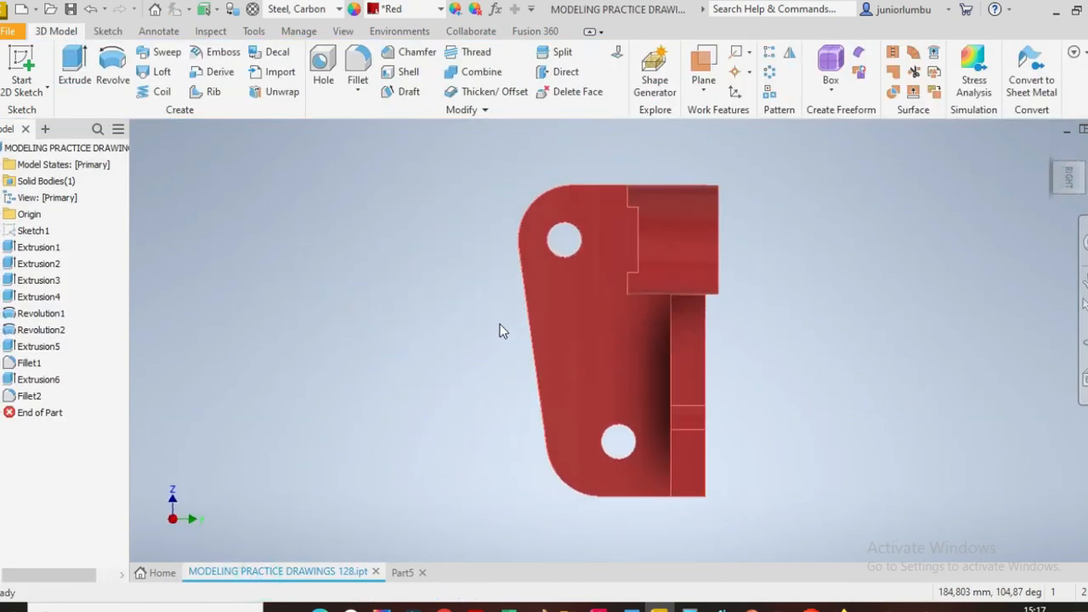
left_click(402, 573)
left_click(359, 423)
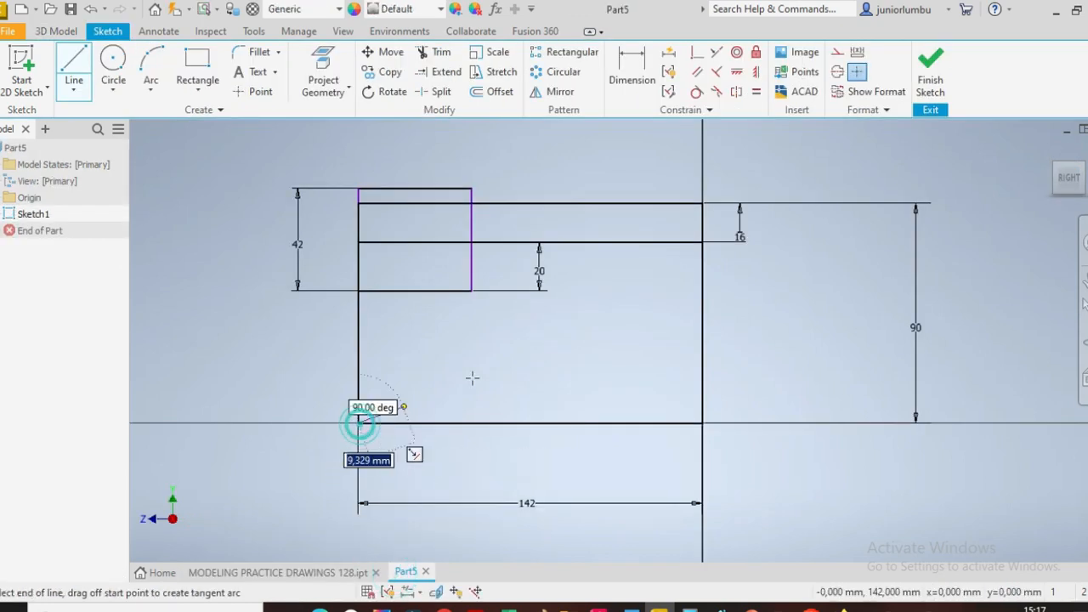
double_click(703, 344)
Dimension the sloped line's right endpoint 70 mm below the outline's upper edge.
left_click(629, 72)
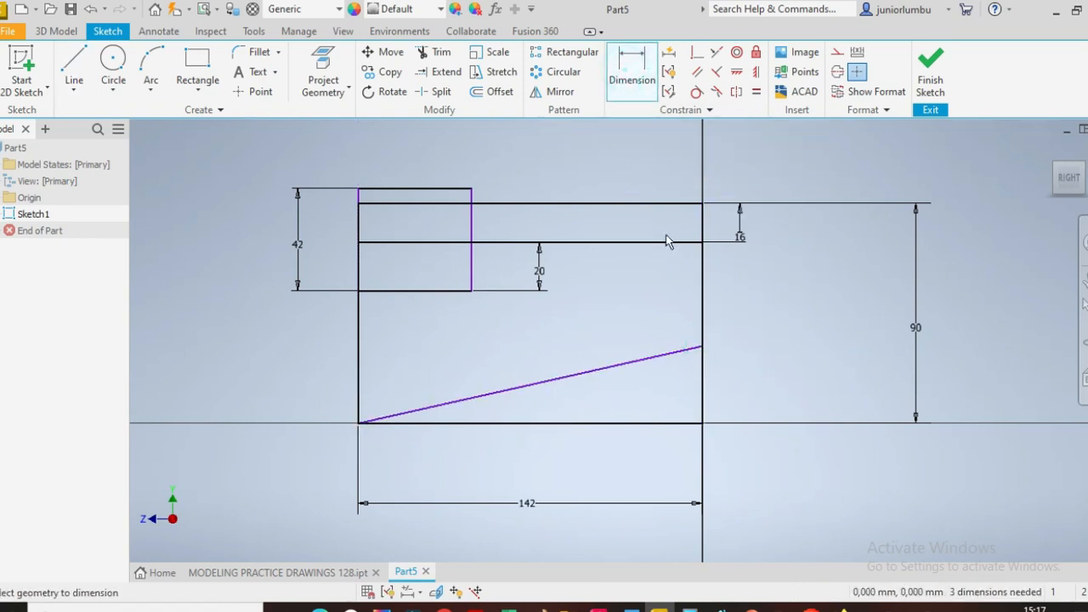
left_click(703, 346)
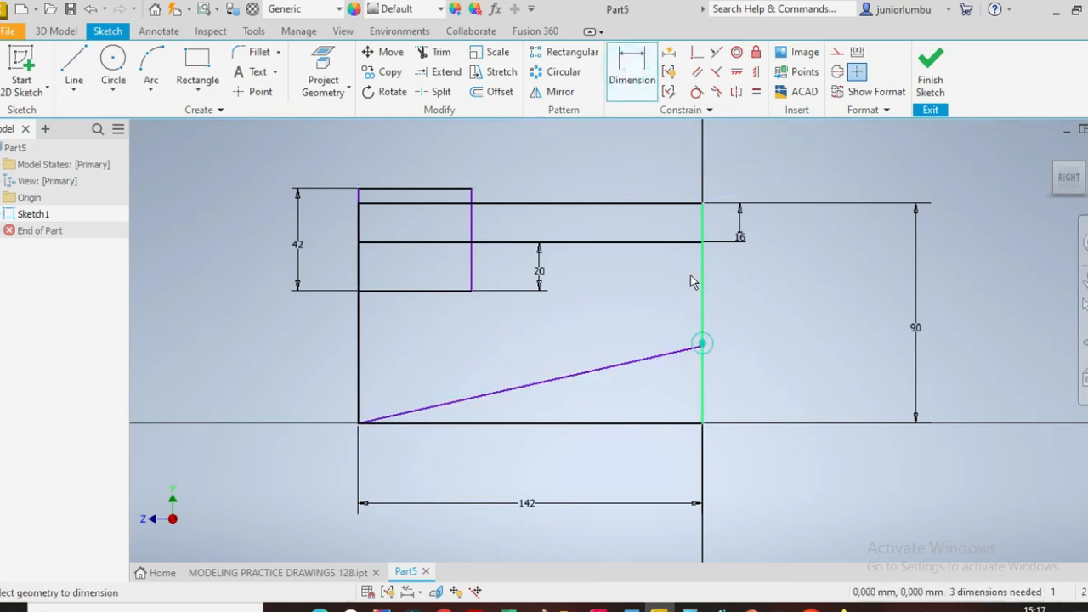
left_click(677, 207)
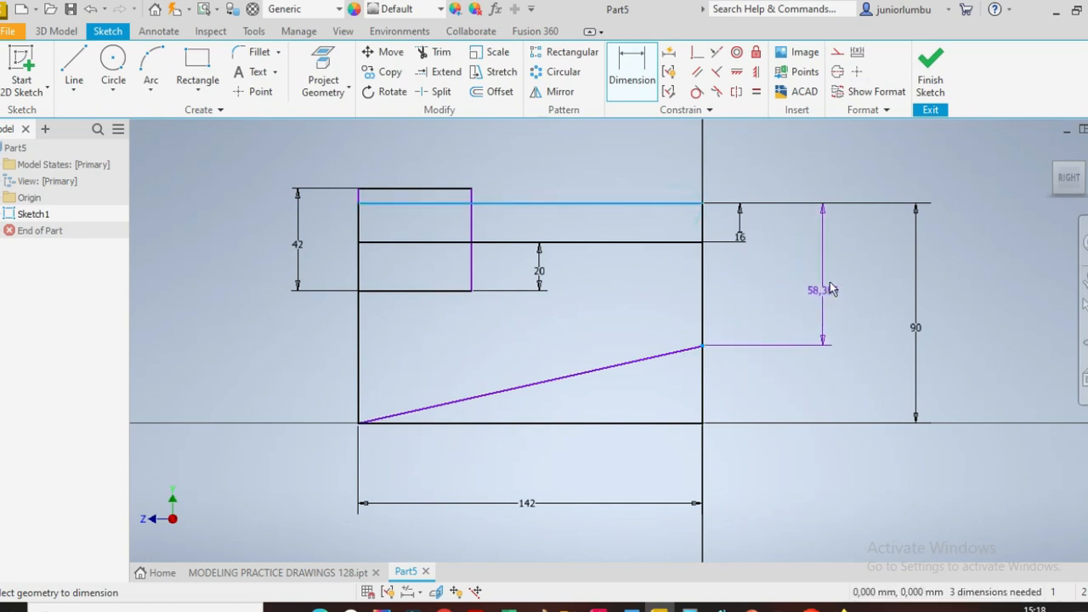
left_click(838, 277)
type("7")
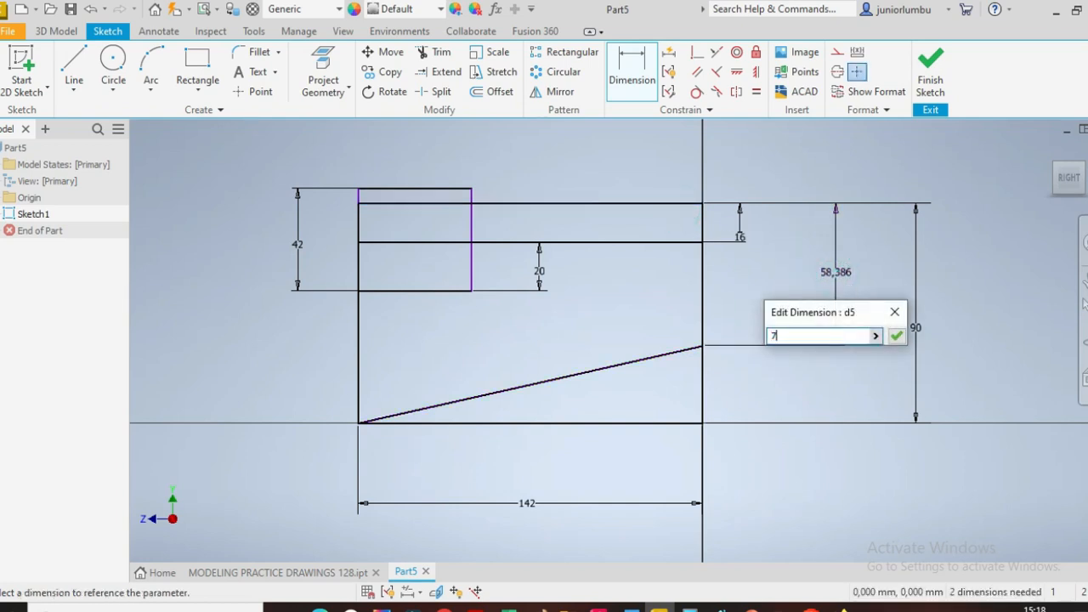
type("0")
key("Return")
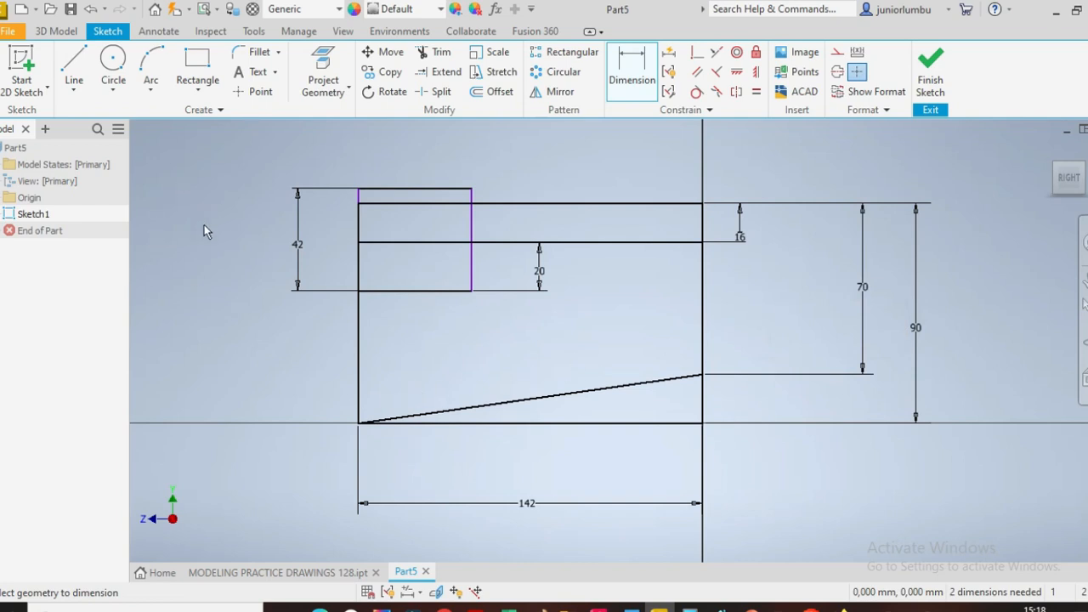
Draw two circles in the profile, a lower-left one and a higher right one about 23 mm in diameter, both above the sloped line.
left_click(113, 66)
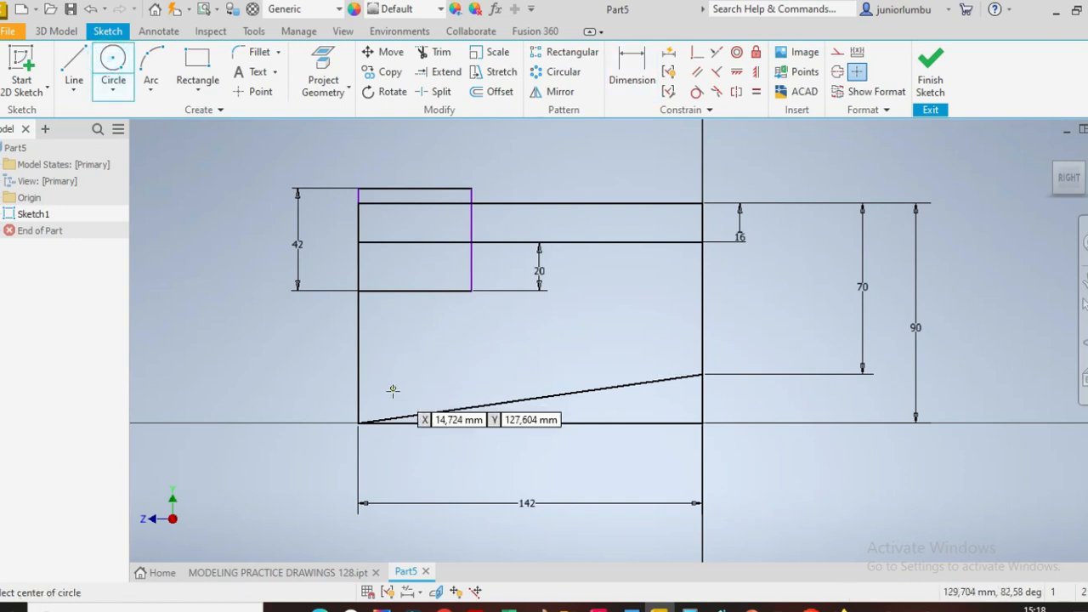
left_click(396, 360)
left_click(395, 337)
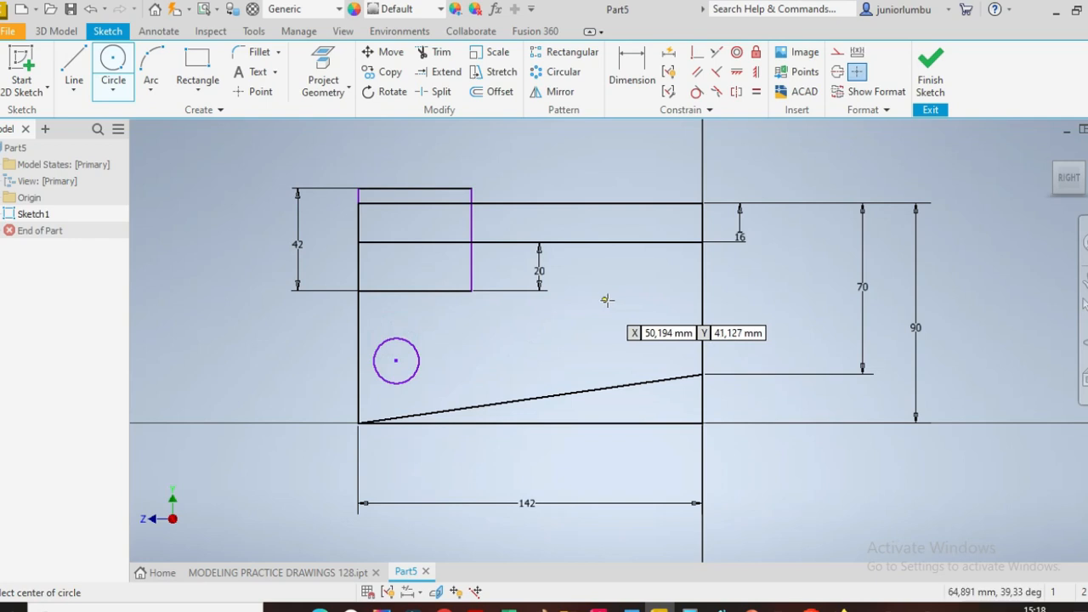
left_click(622, 328)
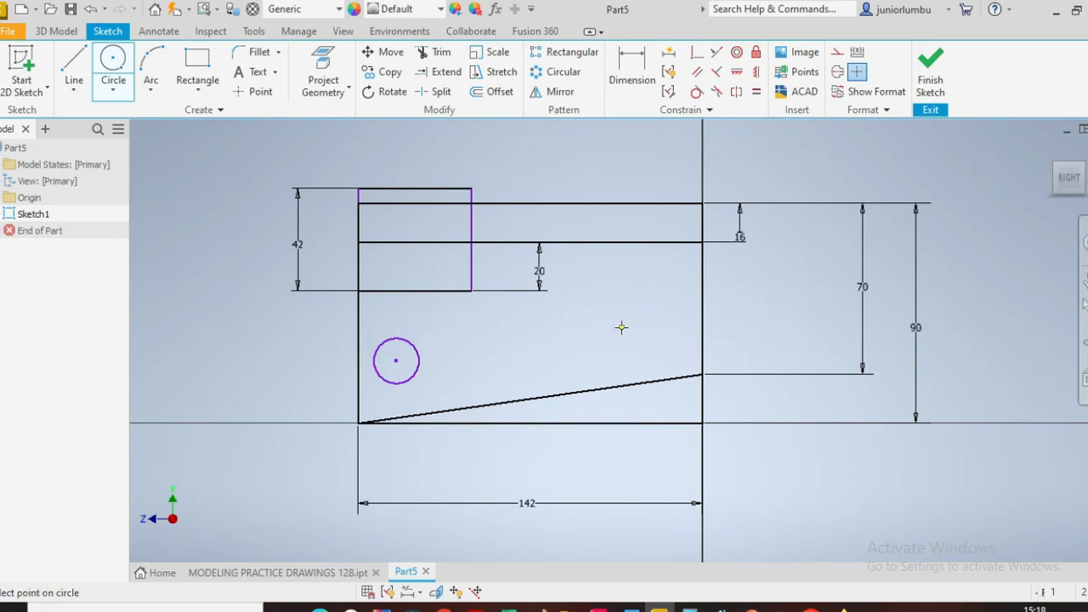
left_click(607, 301)
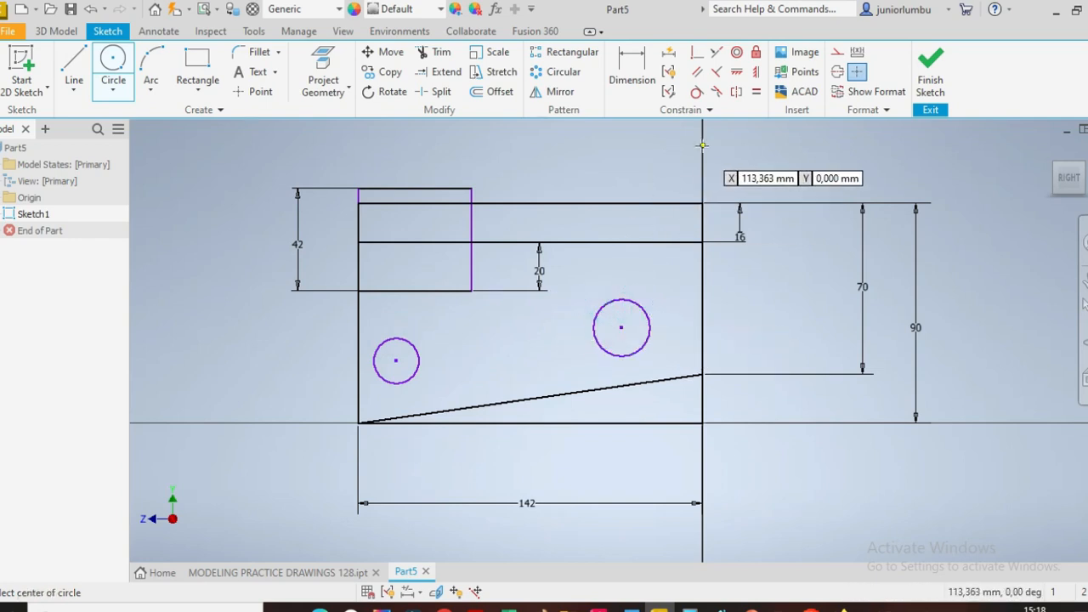
Dimension the right circle's diameter as 16 mm.
left_click(631, 75)
left_click(663, 315)
left_click(777, 317)
type("1")
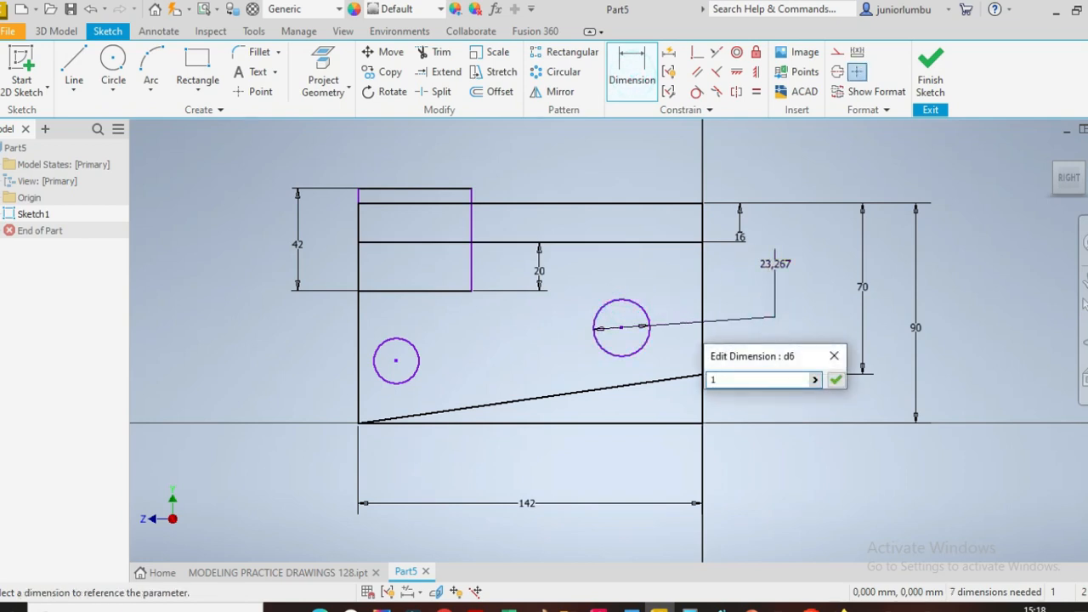
type("6")
key("Return")
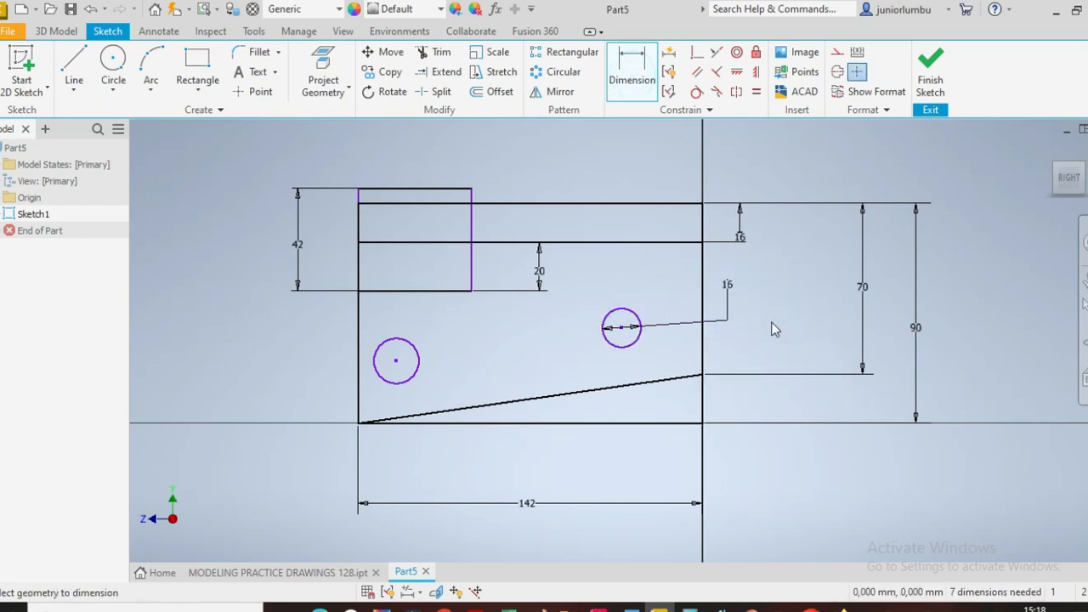
Apply an equal constraint between the left and right circles.
left_click(698, 75)
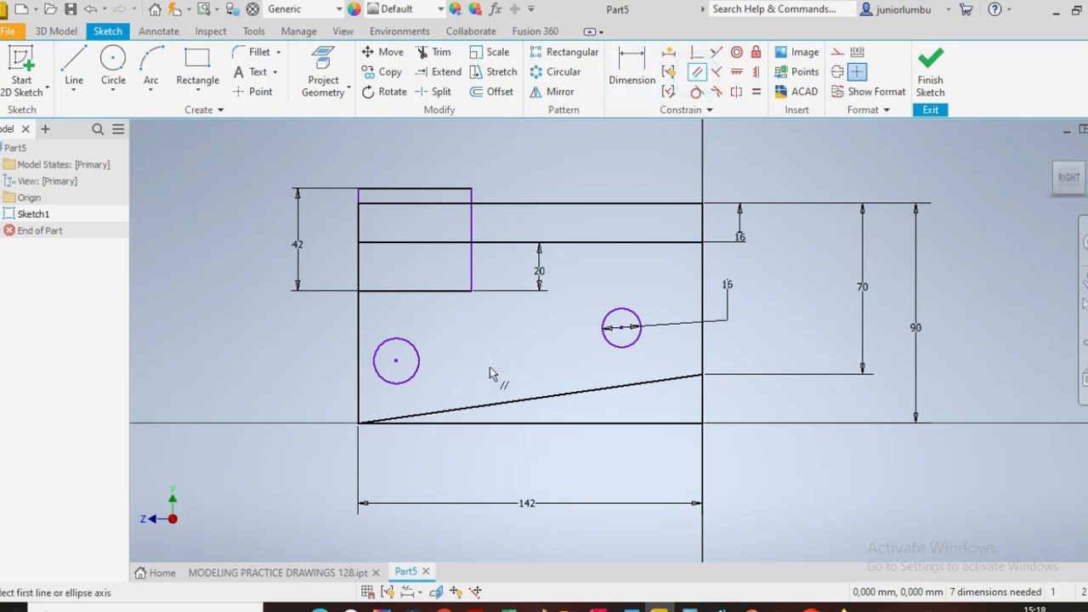
left_click(756, 91)
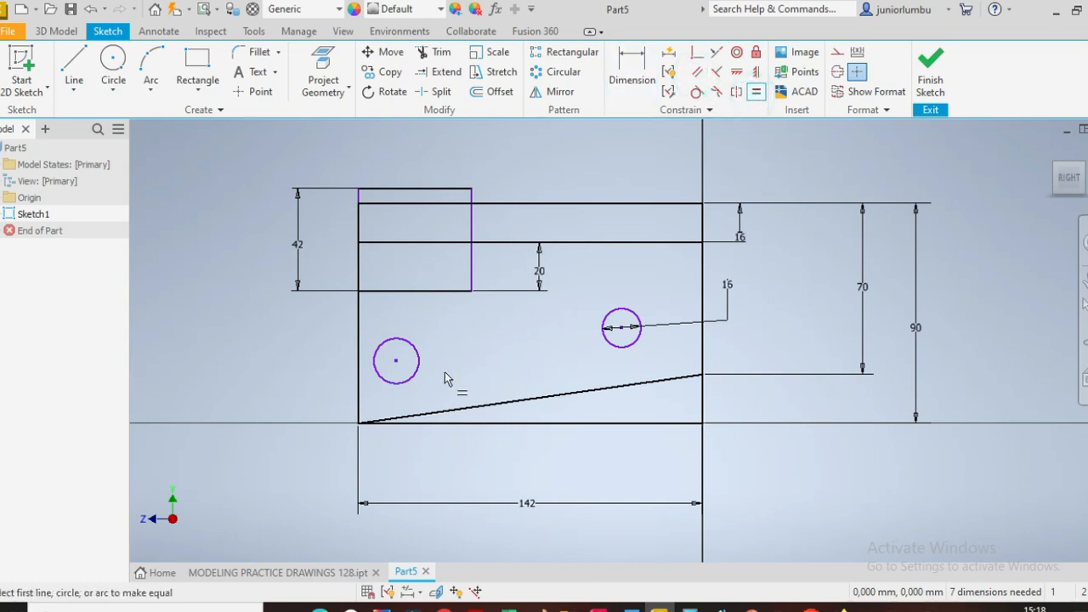
left_click(413, 379)
left_click(633, 341)
key("Escape")
Dimension the right circle's centre 40 mm below the outline's upper edge.
key("d")
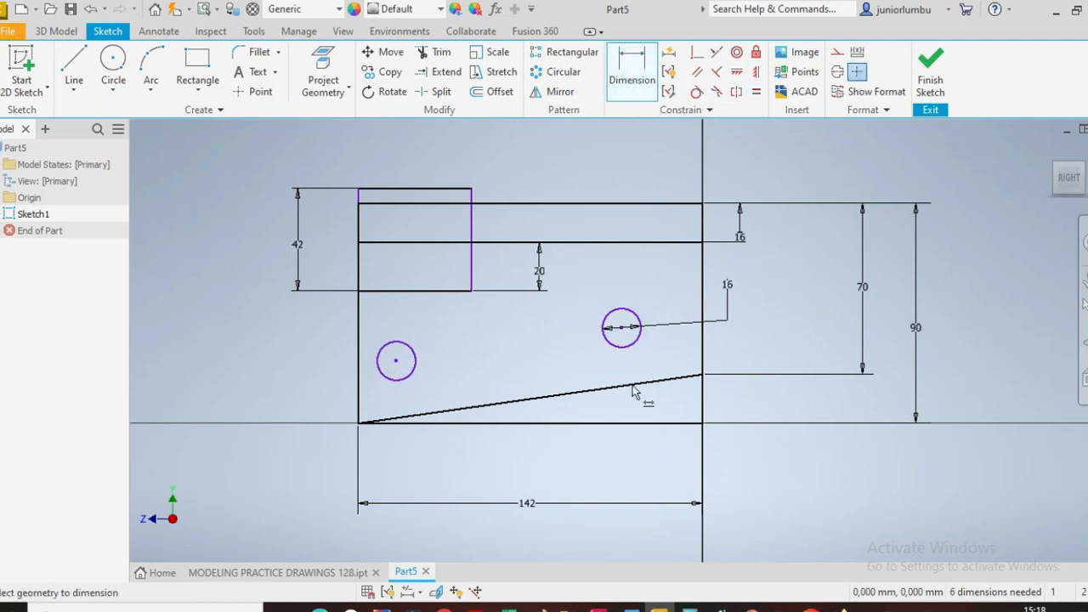
left_click(631, 202)
left_click(622, 330)
left_click(801, 297)
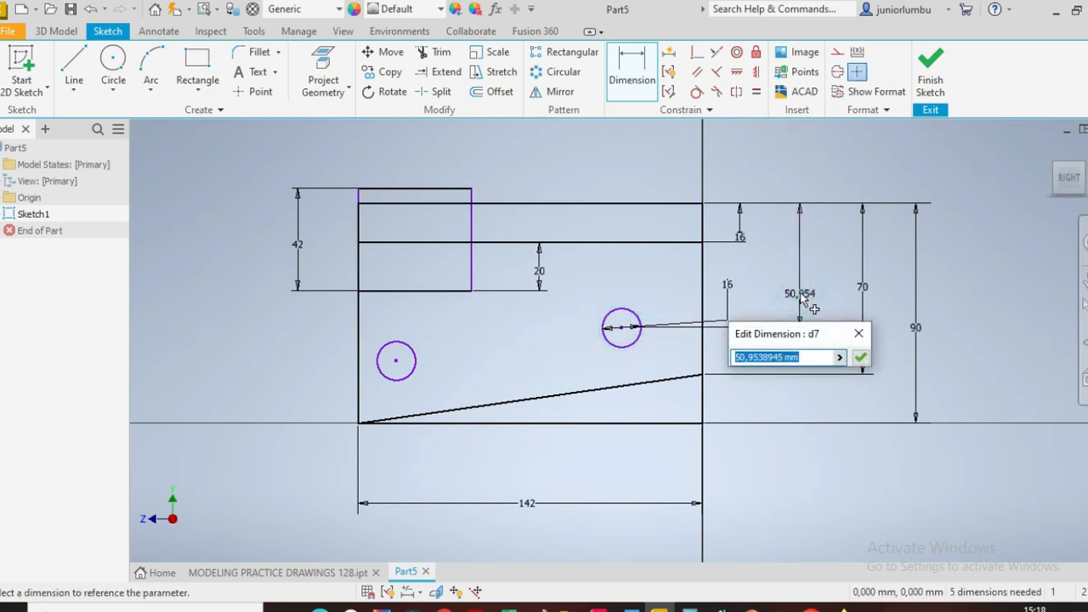
type("40")
key("Return")
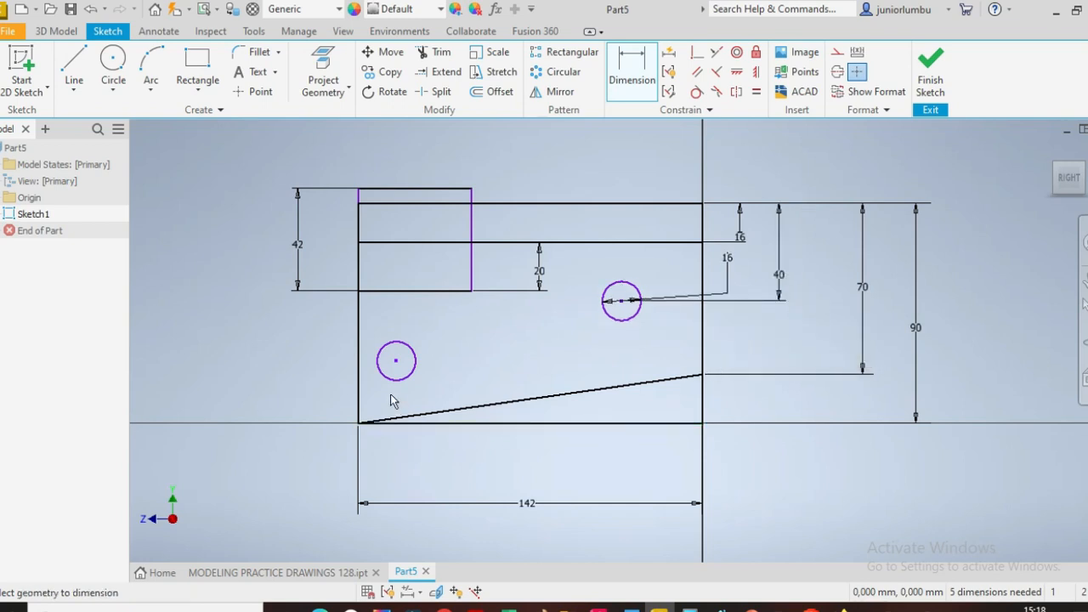
Dimension the horizontal distance between the two circle centres as 92 mm.
left_click(396, 362)
left_click(621, 301)
left_click(574, 482)
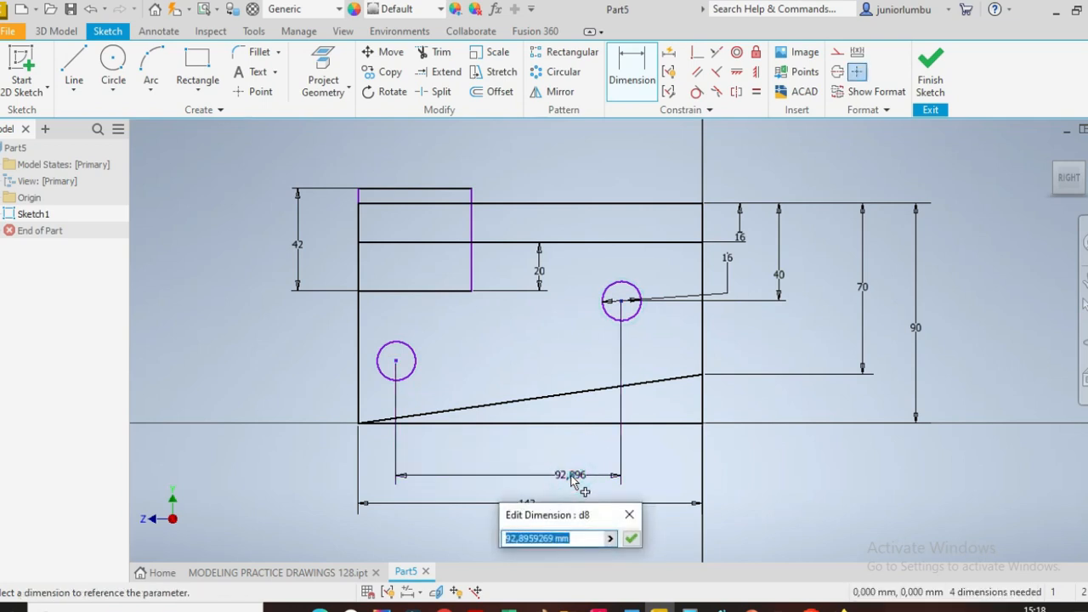
type("92")
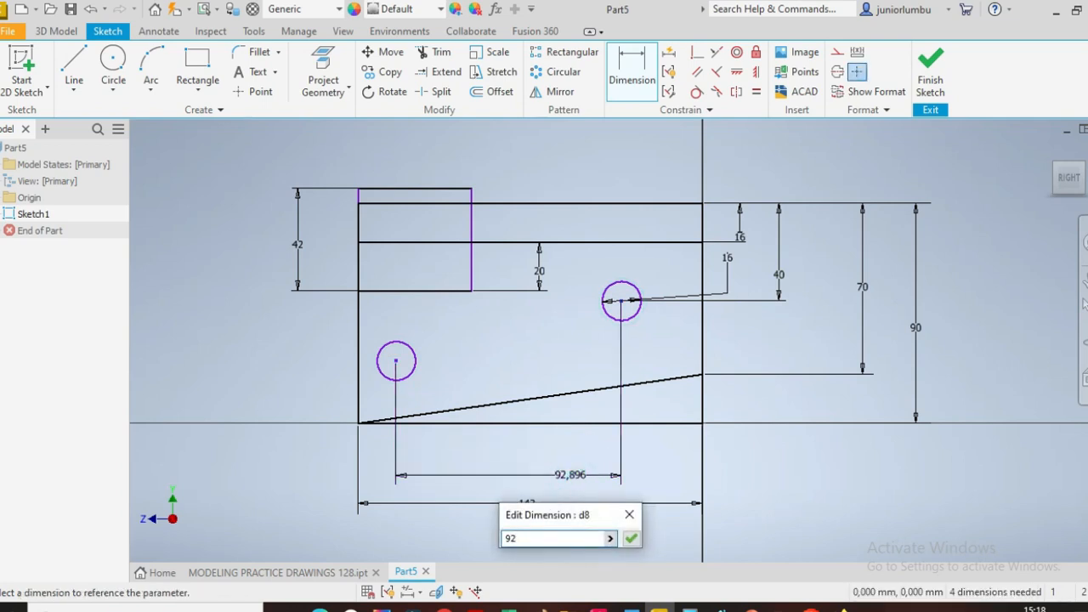
key("Return")
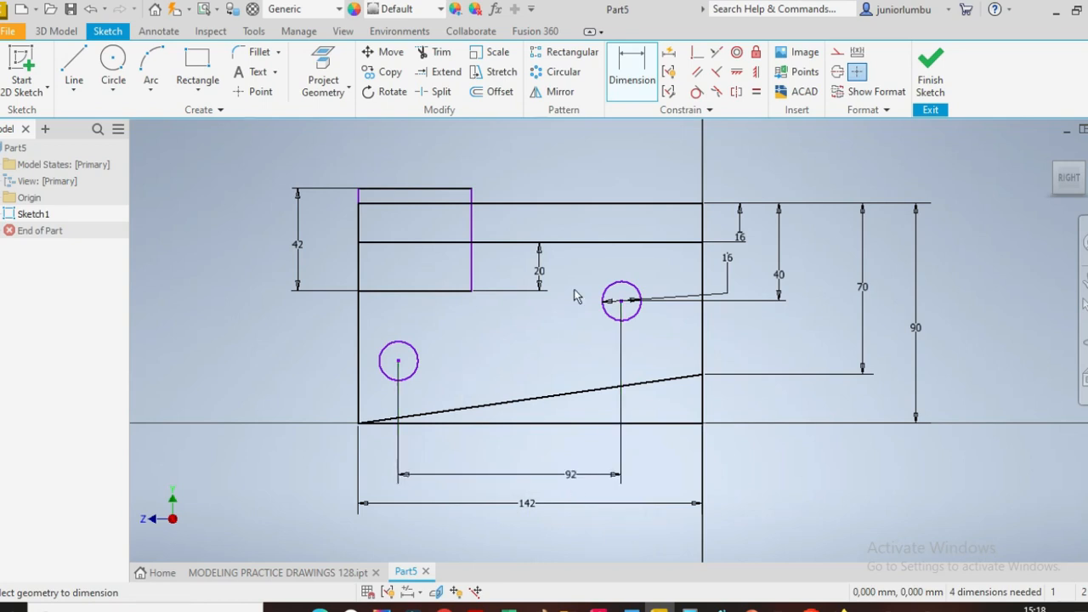
Dimension the vertical distance between the two circle centres as 25 mm.
left_click(396, 362)
left_click(621, 301)
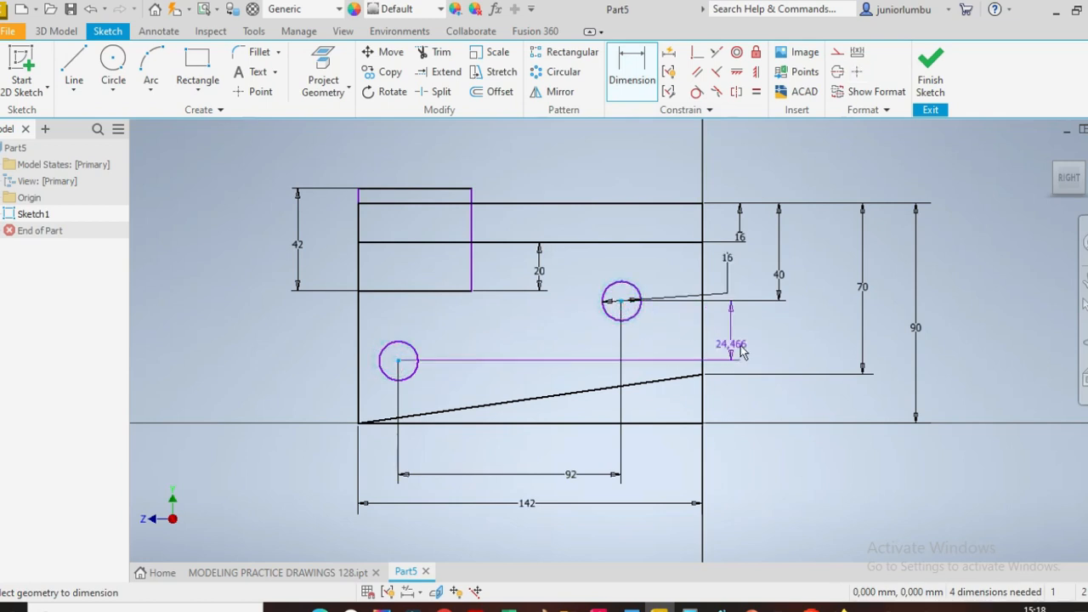
left_click(764, 349)
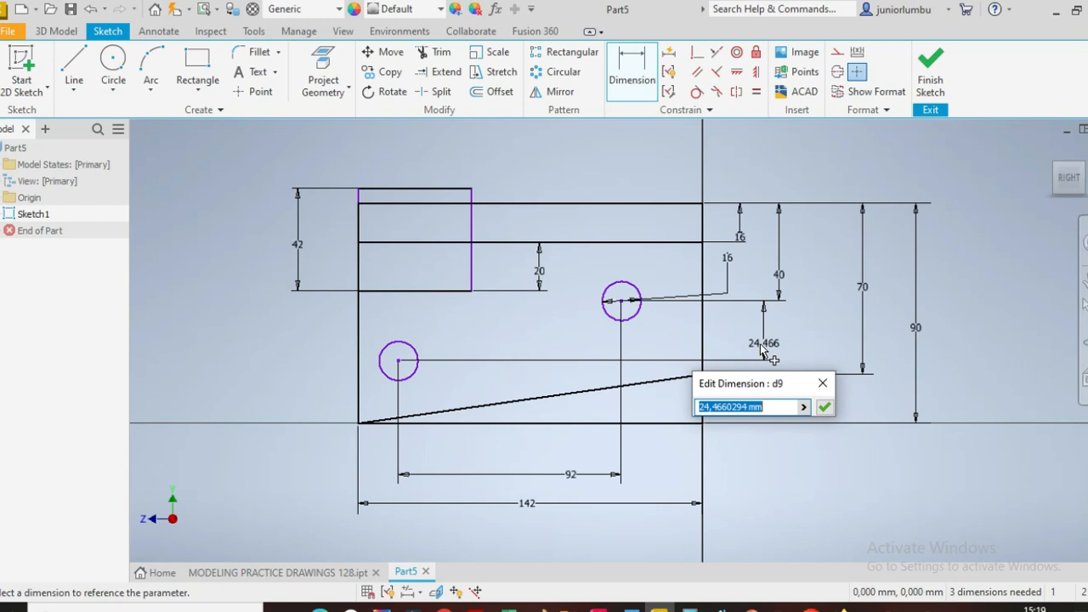
type("25")
key("Return")
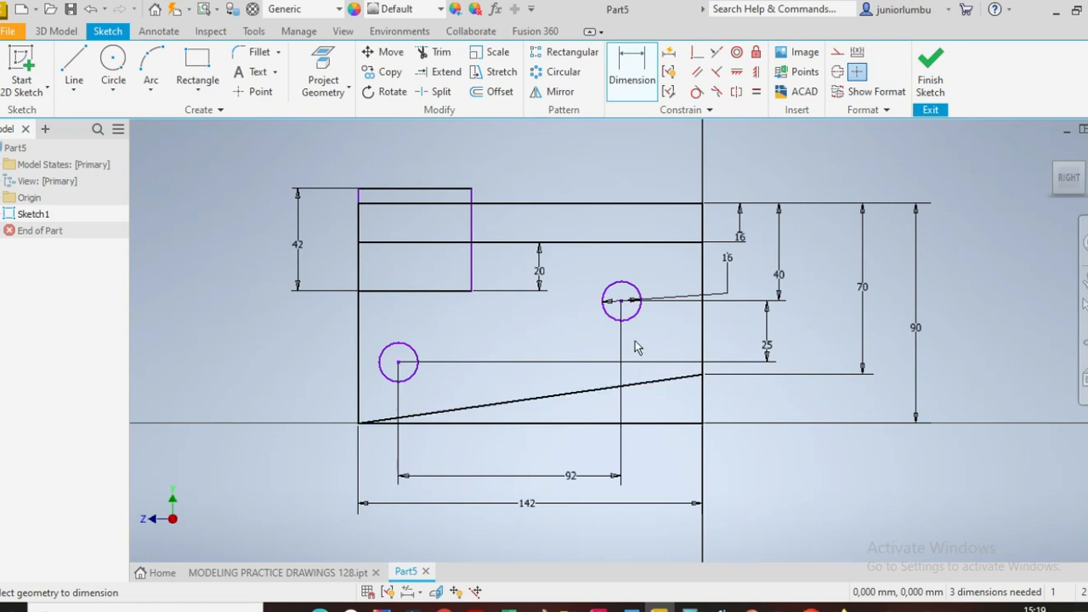
Dimension the right circle's centre 25 mm from the outline's right edge.
left_click(622, 301)
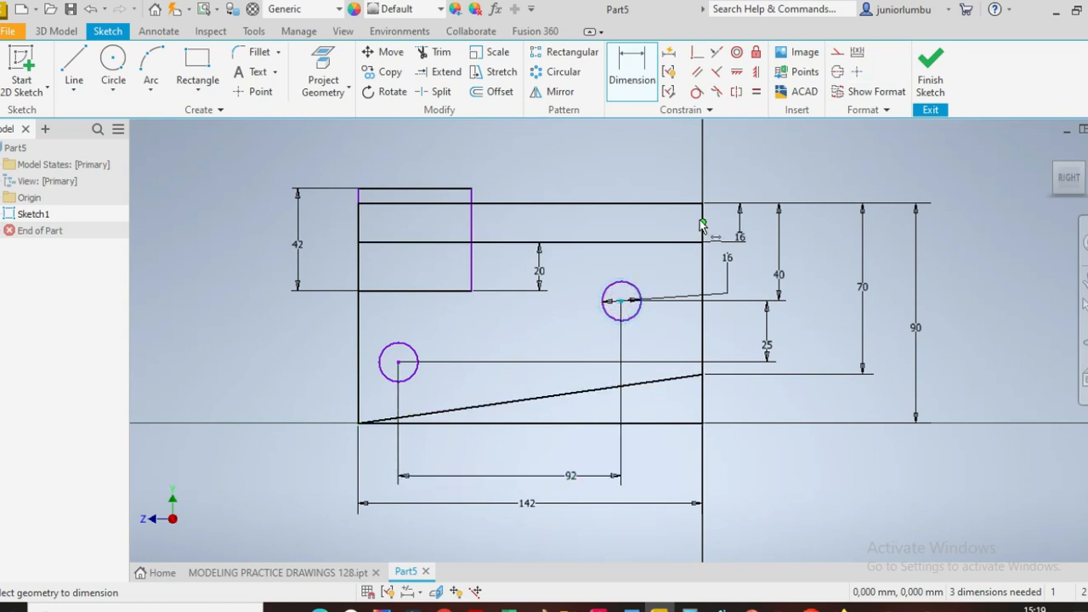
left_click(702, 227)
left_click(668, 171)
type("25")
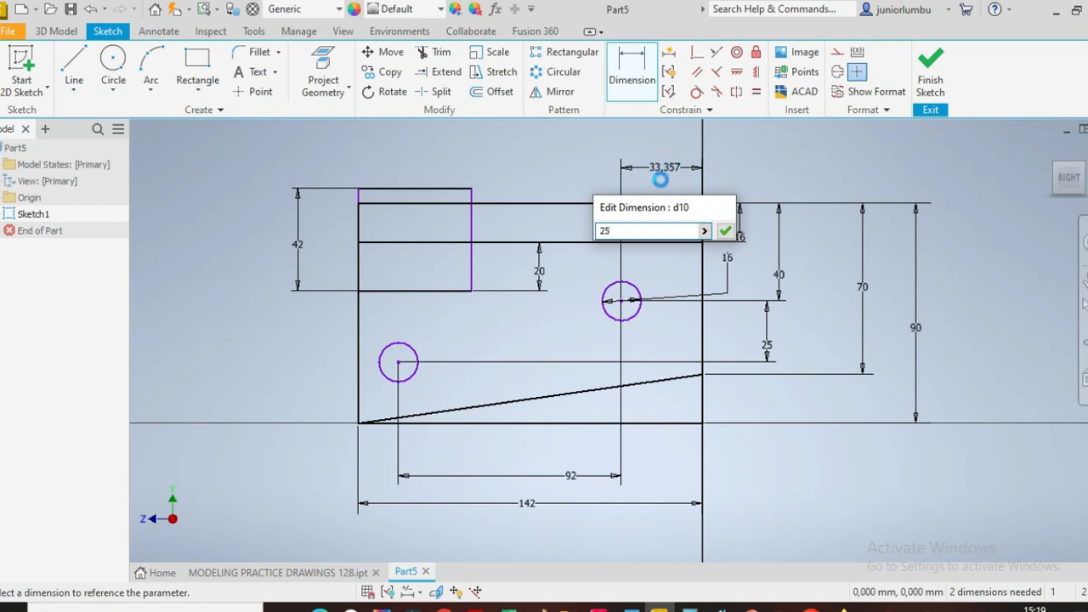
key("Return")
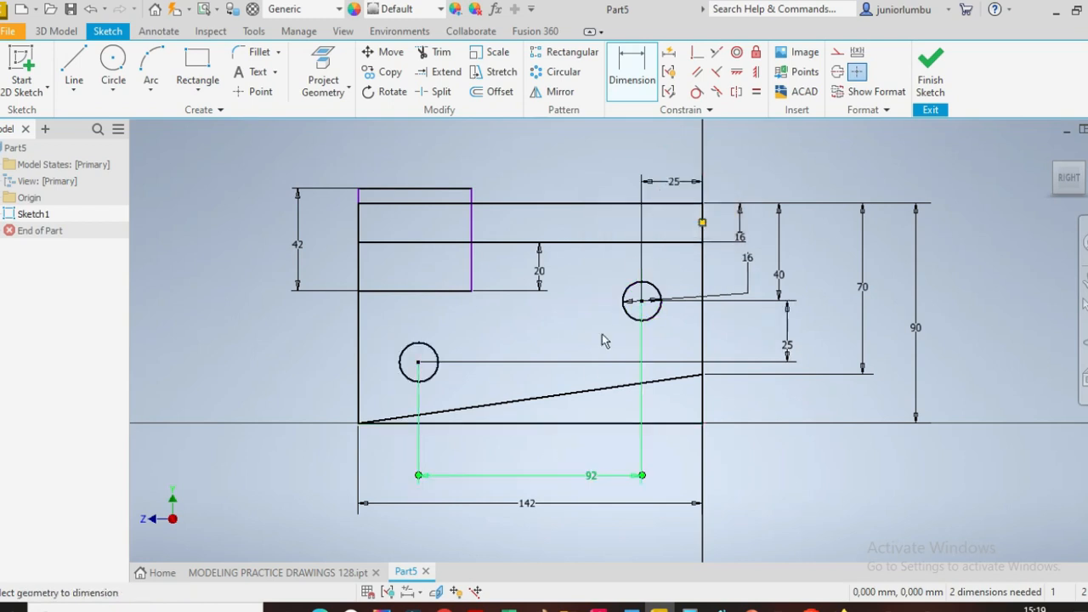
left_click(525, 423)
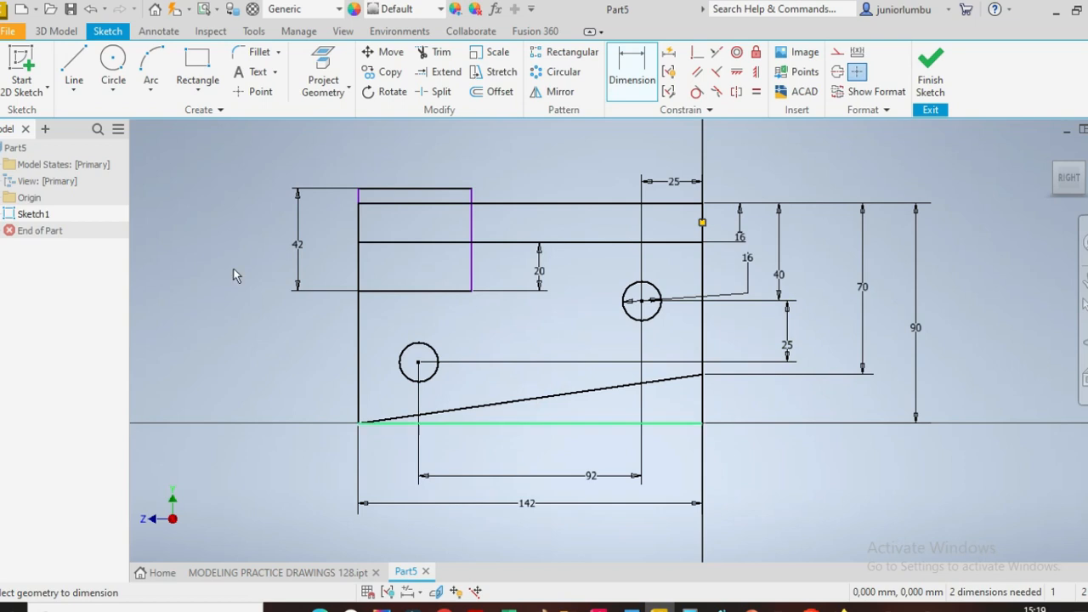
Draw a narrow upright rectangle about 80 mm tall crossing the small rectangle, from above it down to near the left circle.
left_click(202, 84)
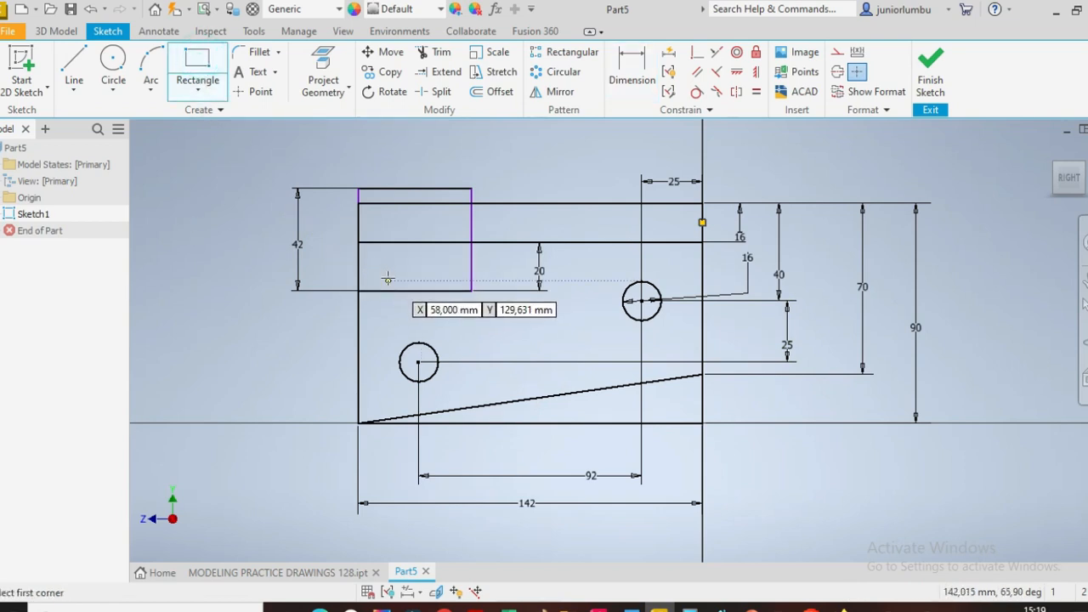
left_click(375, 140)
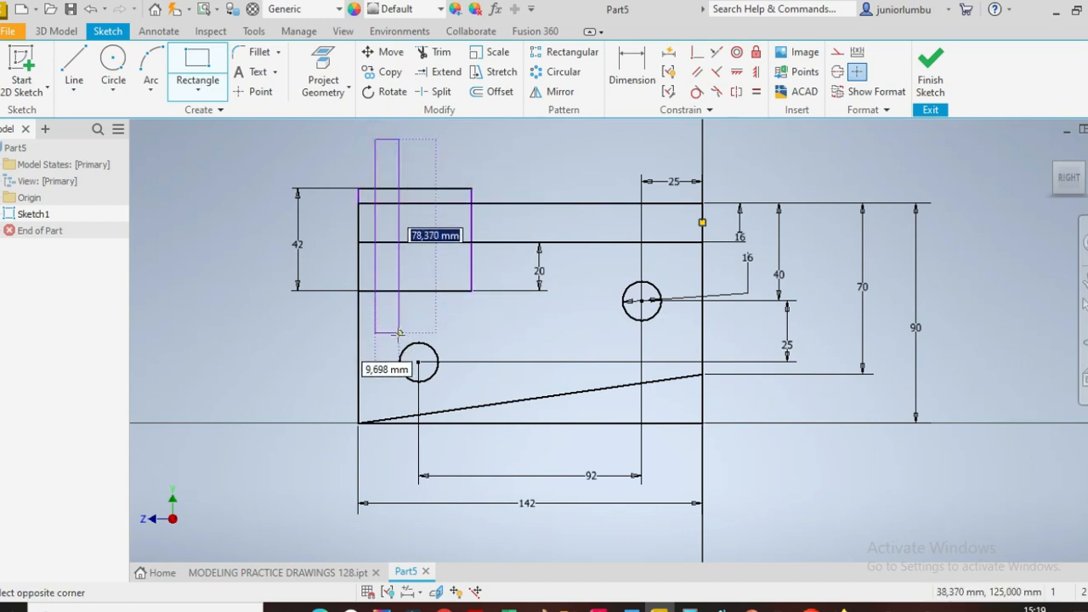
left_click(406, 334)
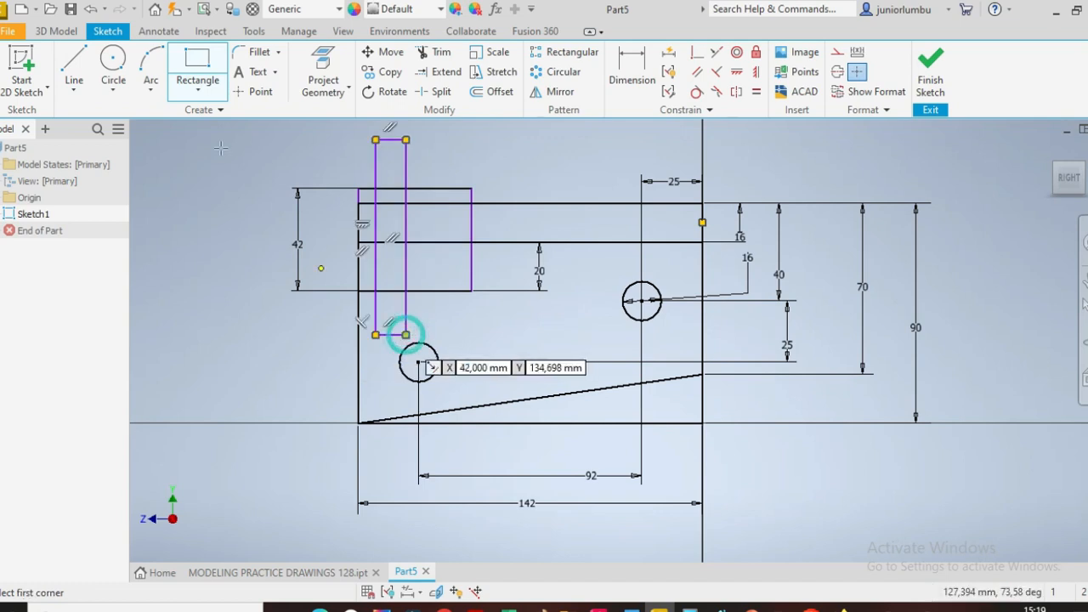
Draw a near-vertical line about 150 mm long across the whole profile through the small rectangle and make it parallel to the outline's left edge.
left_click(73, 68)
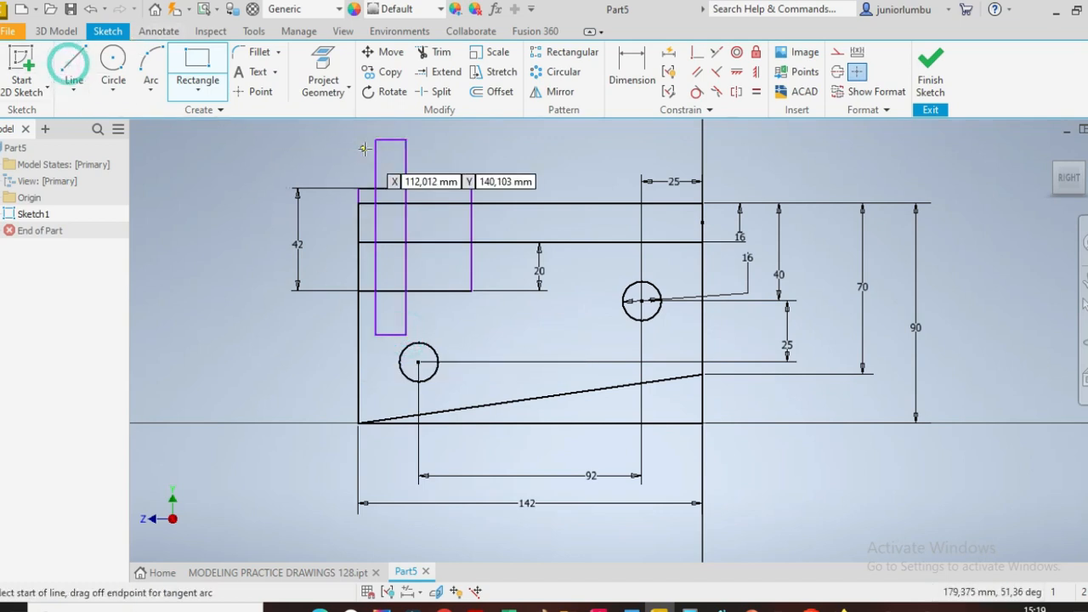
left_click(405, 125)
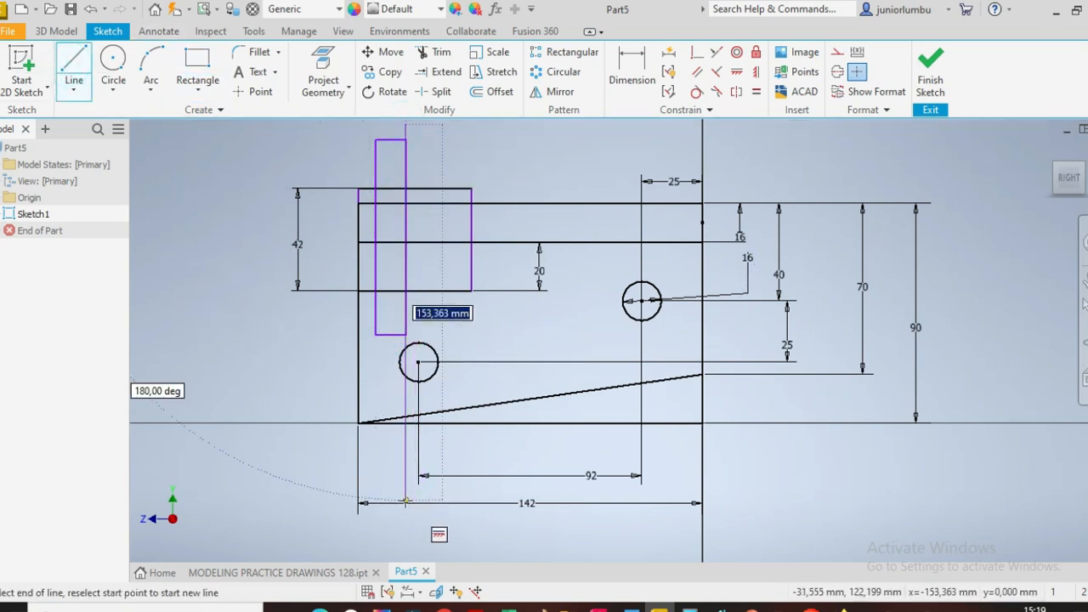
left_click(399, 491)
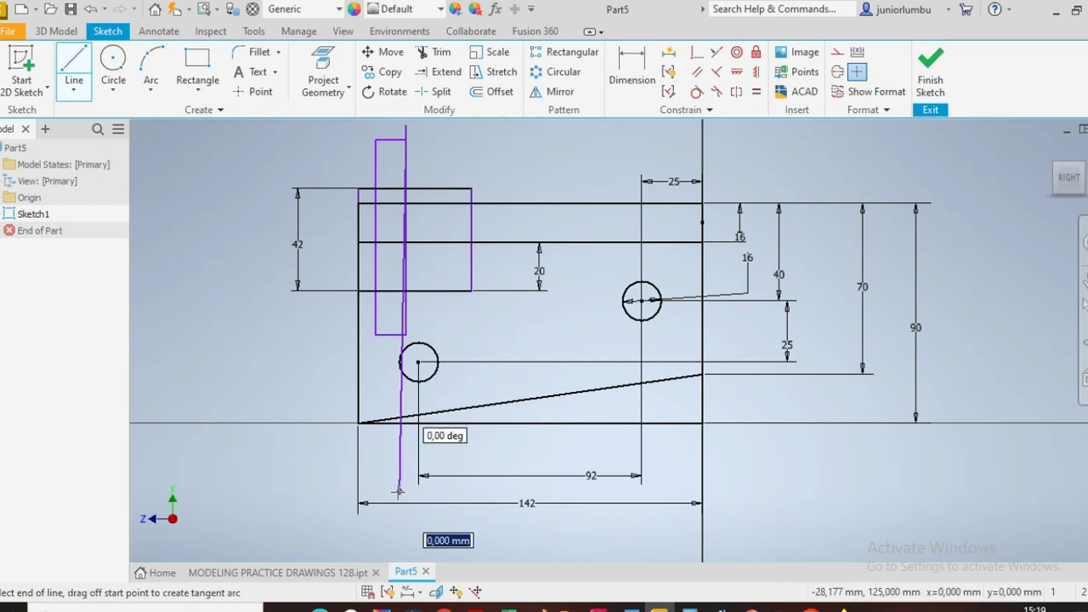
left_click(697, 72)
left_click(402, 397)
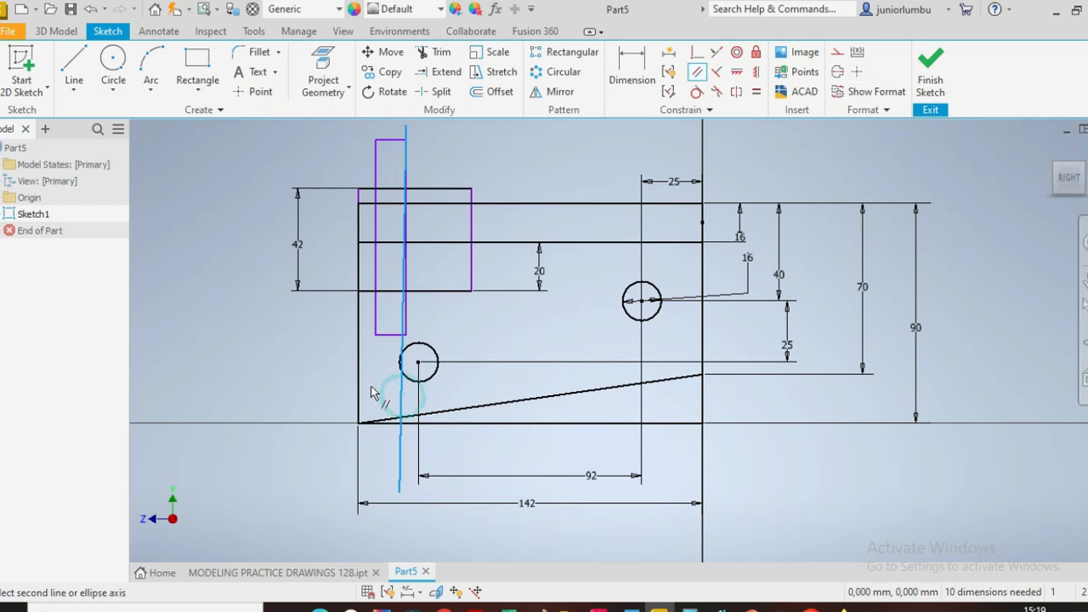
left_click(359, 391)
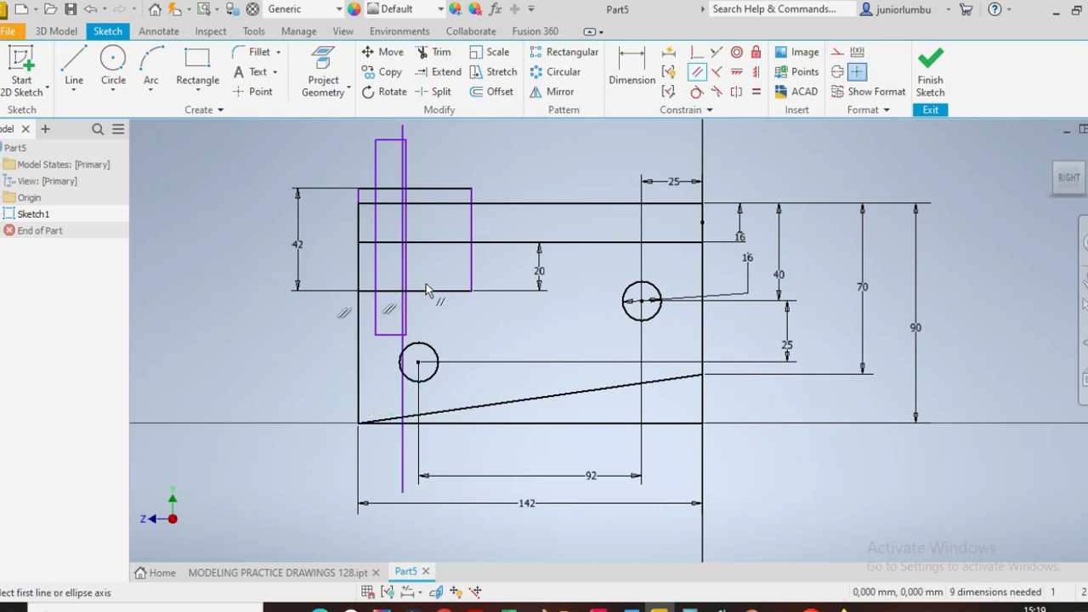
Dimension the small upper-left rectangle's width as 50 mm.
left_click(631, 62)
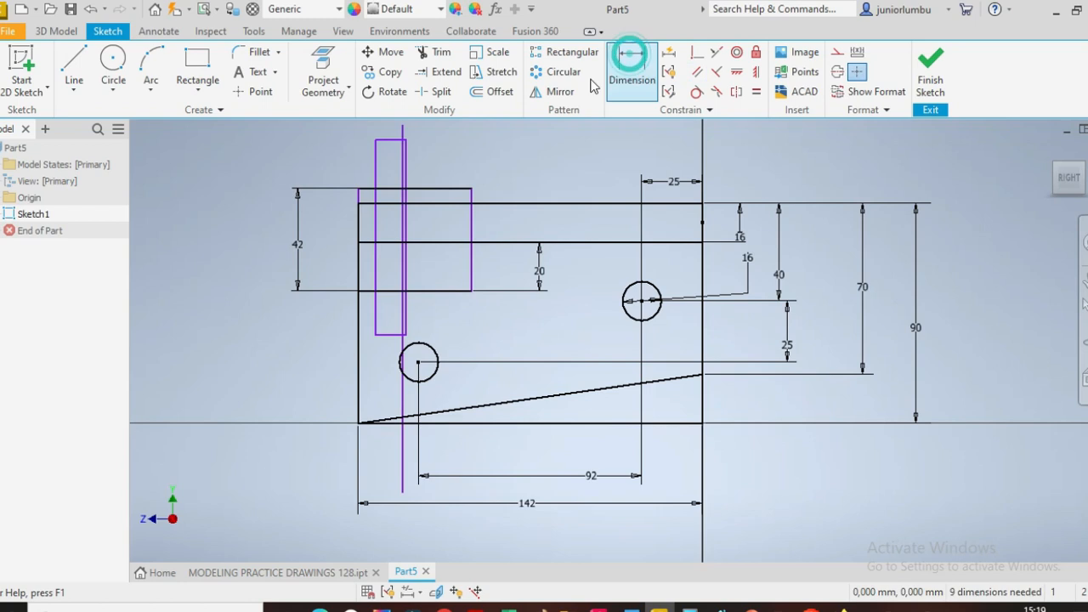
left_click(445, 187)
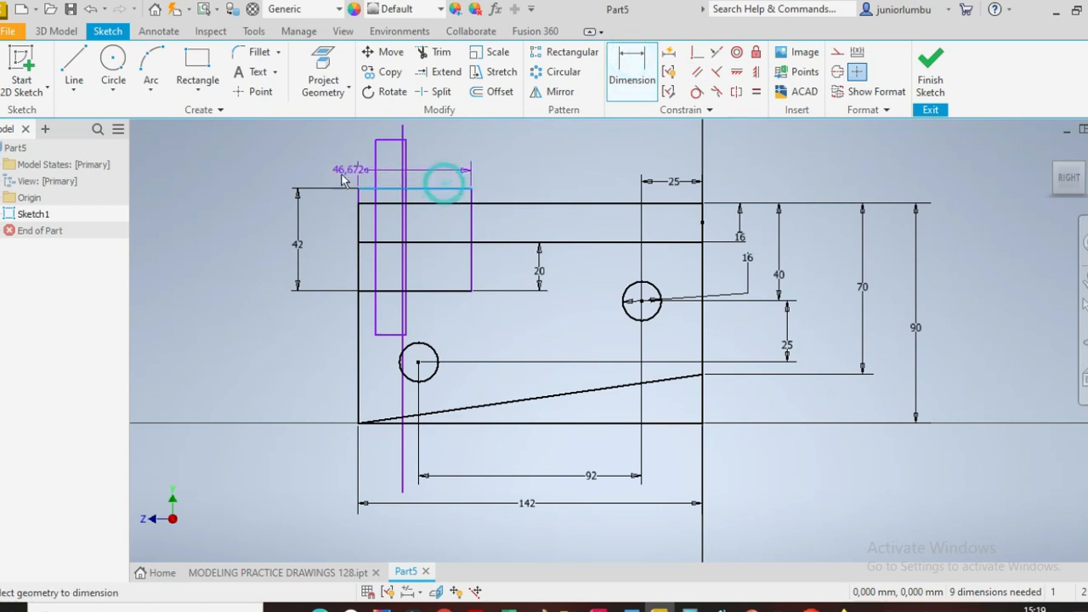
left_click(286, 171)
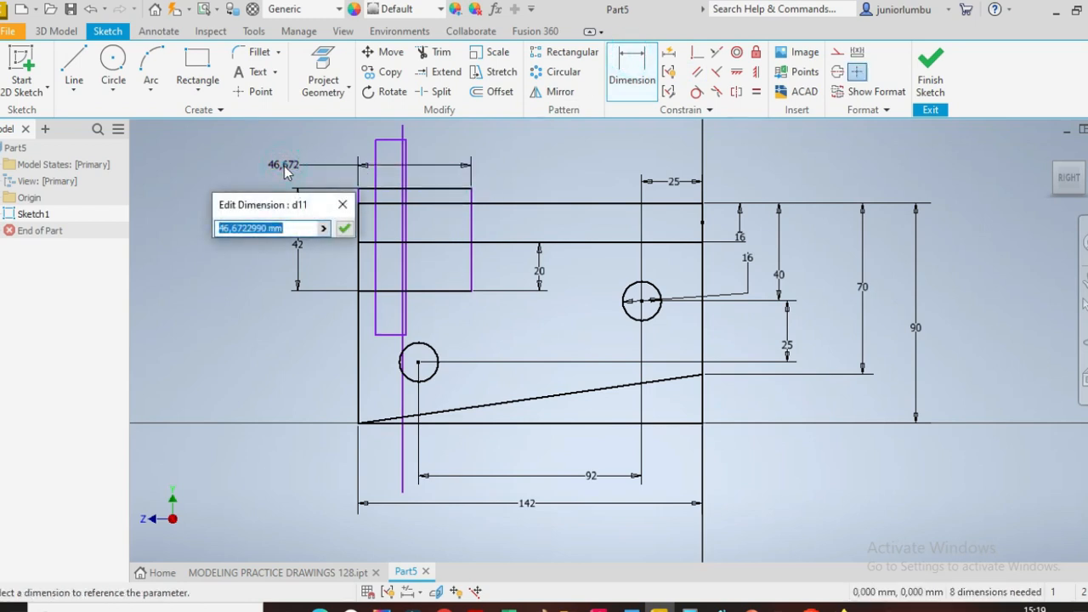
type("50")
key("Return")
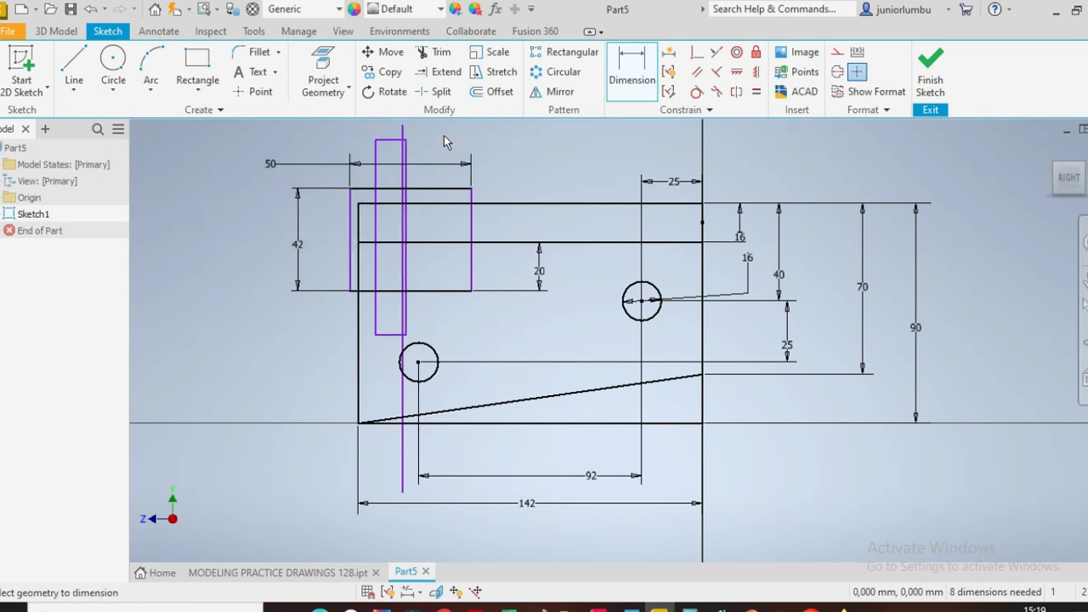
Dimension the long vertical line 25 mm from the right edge of the 50 mm wide rectangle.
left_click(403, 140)
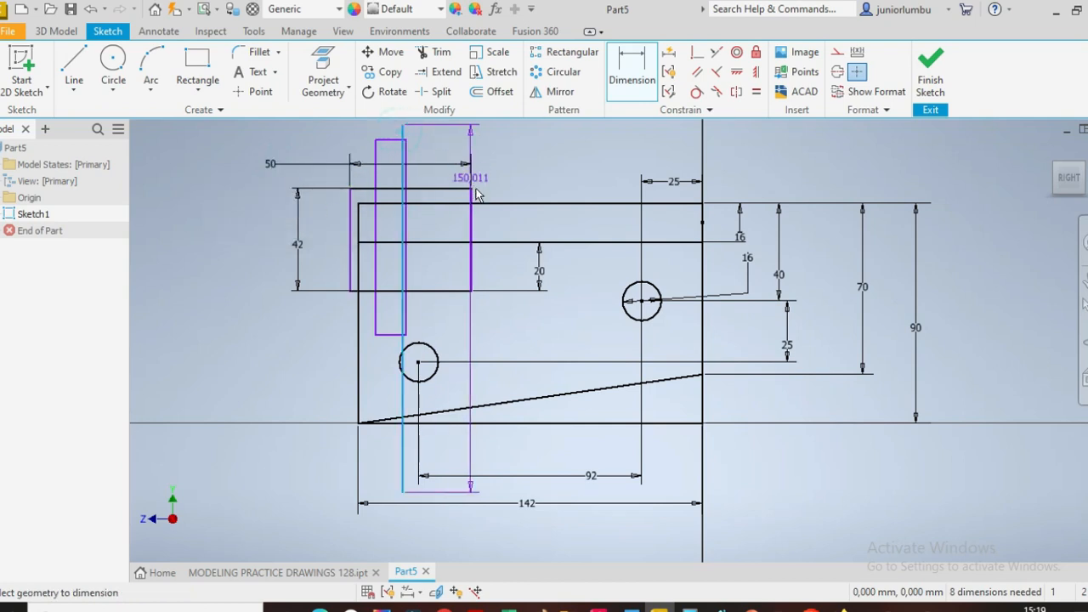
left_click(473, 228)
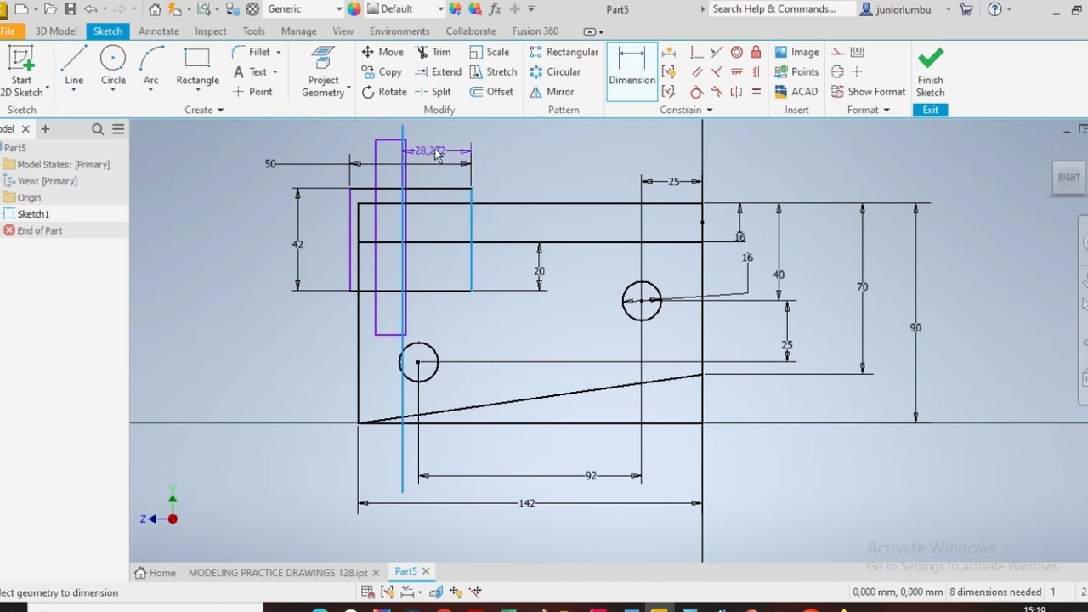
left_click(453, 148)
type("2")
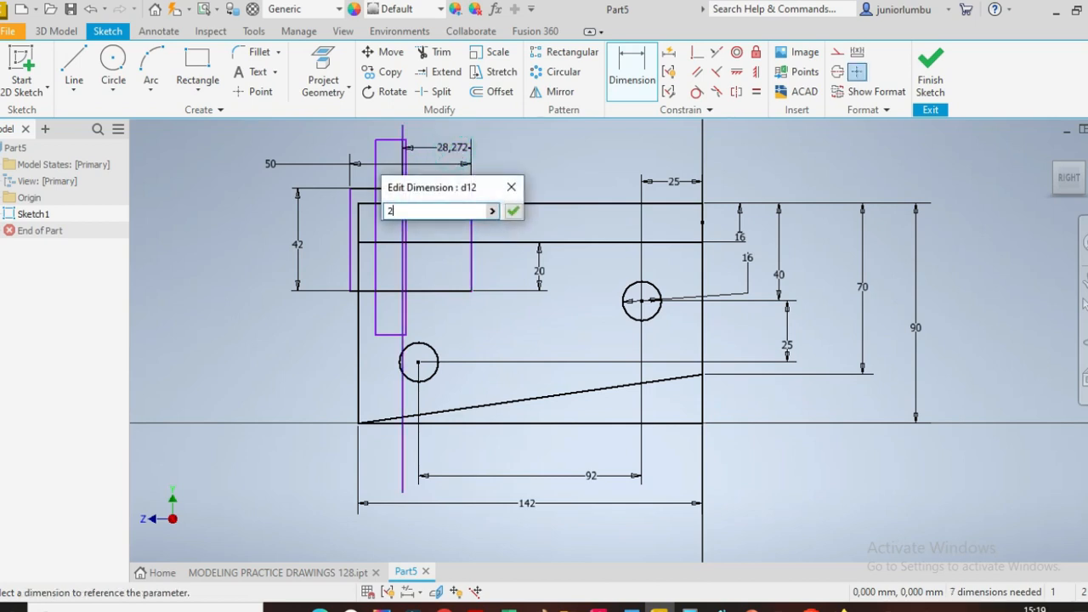
type("5")
key("Return")
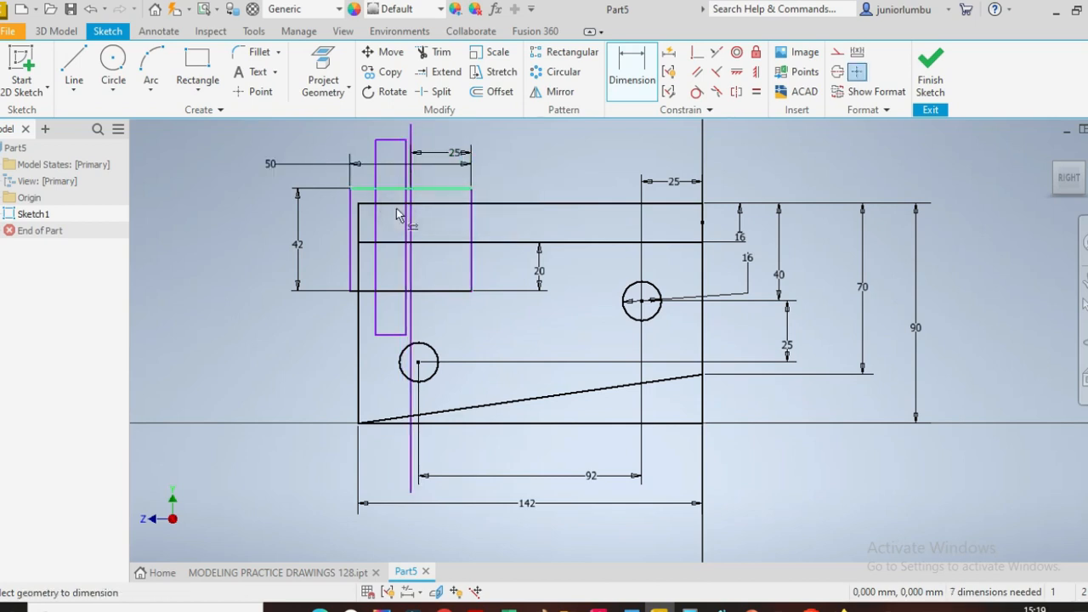
Dimension the narrow upright rectangle's right edge at 0 mm from the long vertical line.
left_click(626, 81)
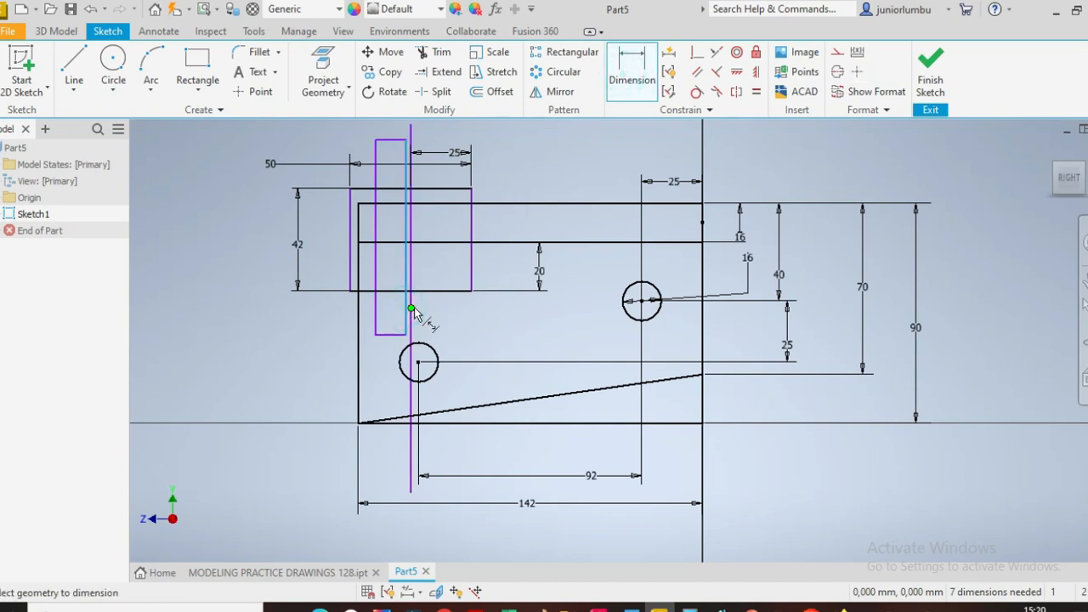
left_click(413, 309)
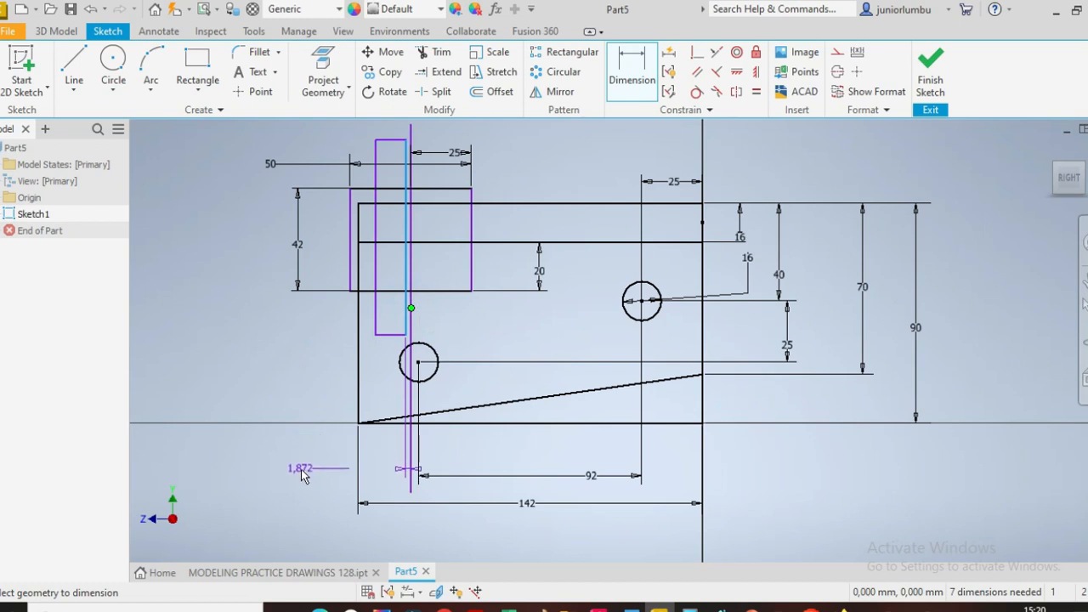
left_click(302, 477)
type("0")
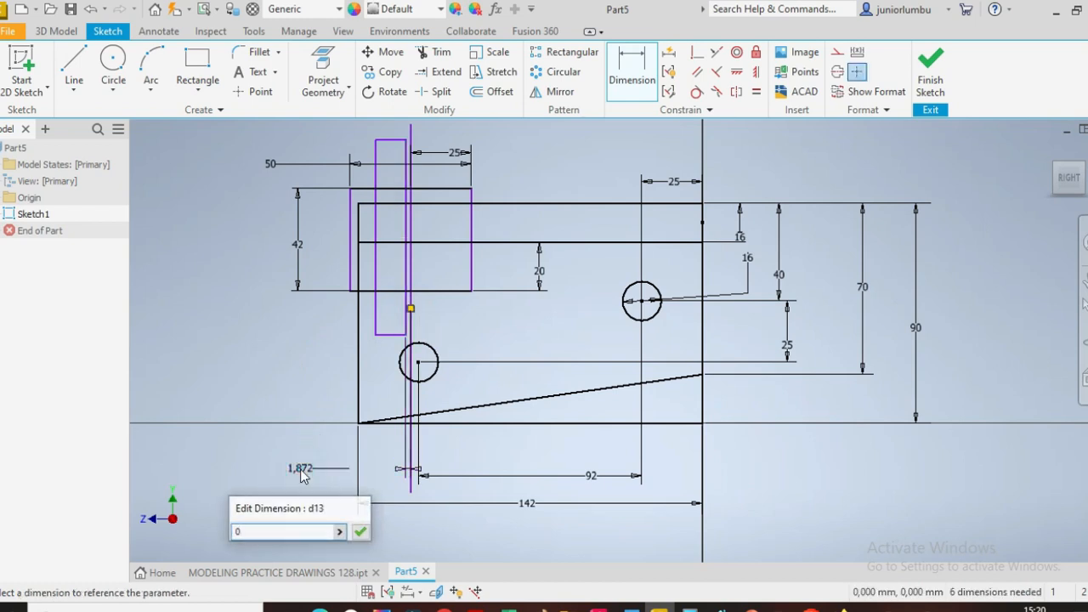
key("Return")
Dimension the narrow upright rectangle's left edge 14 mm from the long vertical line.
left_click(381, 156)
left_click(412, 170)
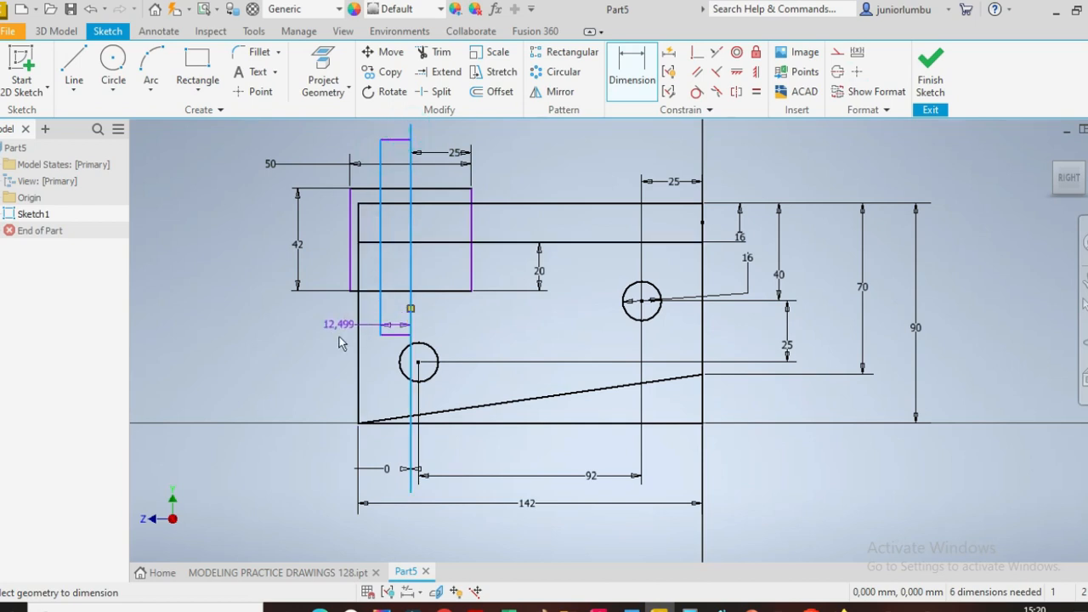
left_click(303, 324)
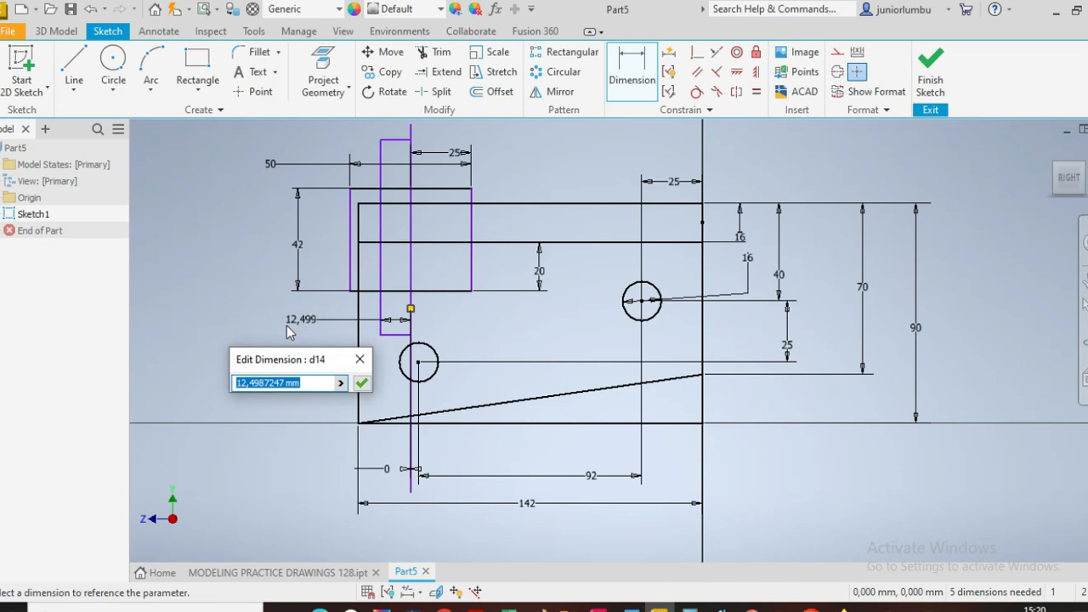
type("14")
key("Return")
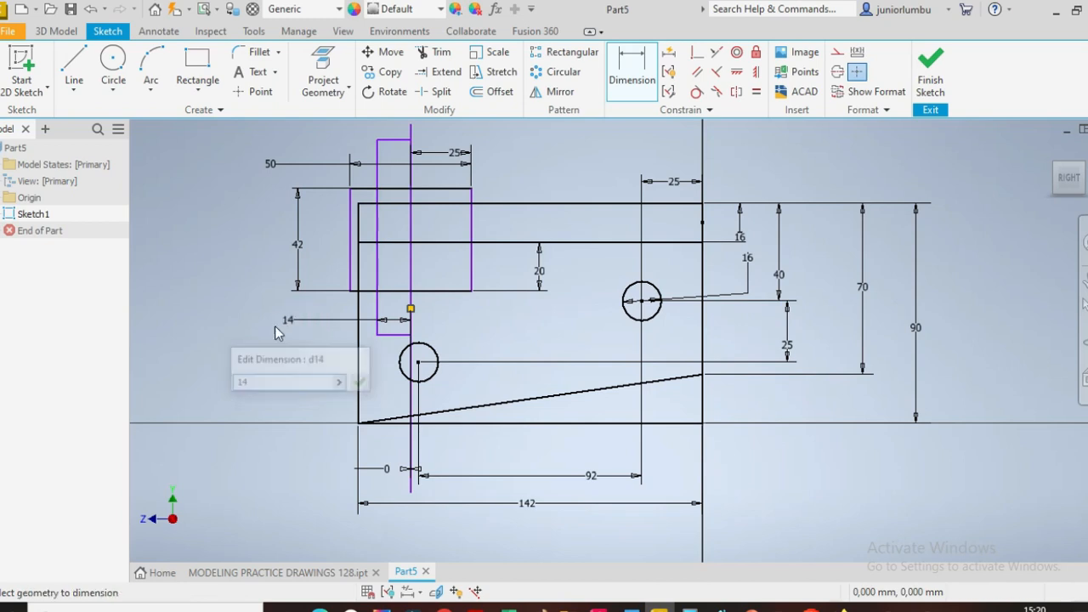
Draw a small horizontal rectangle about 36 mm wide across the vertical line, overlapping the bottom edge of the 50 mm rectangle.
left_click(197, 62)
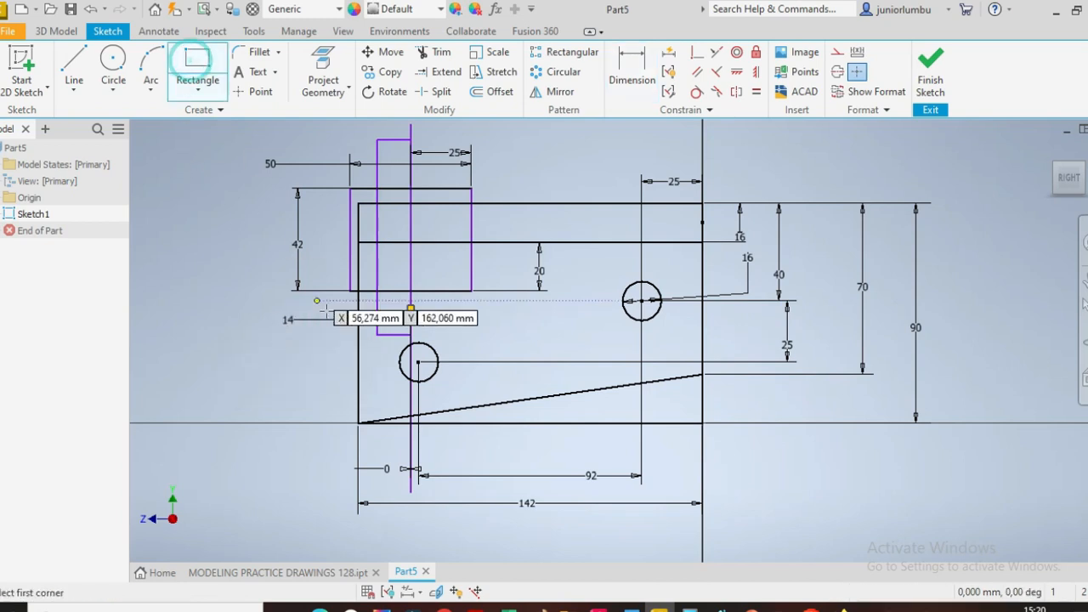
left_click(411, 307)
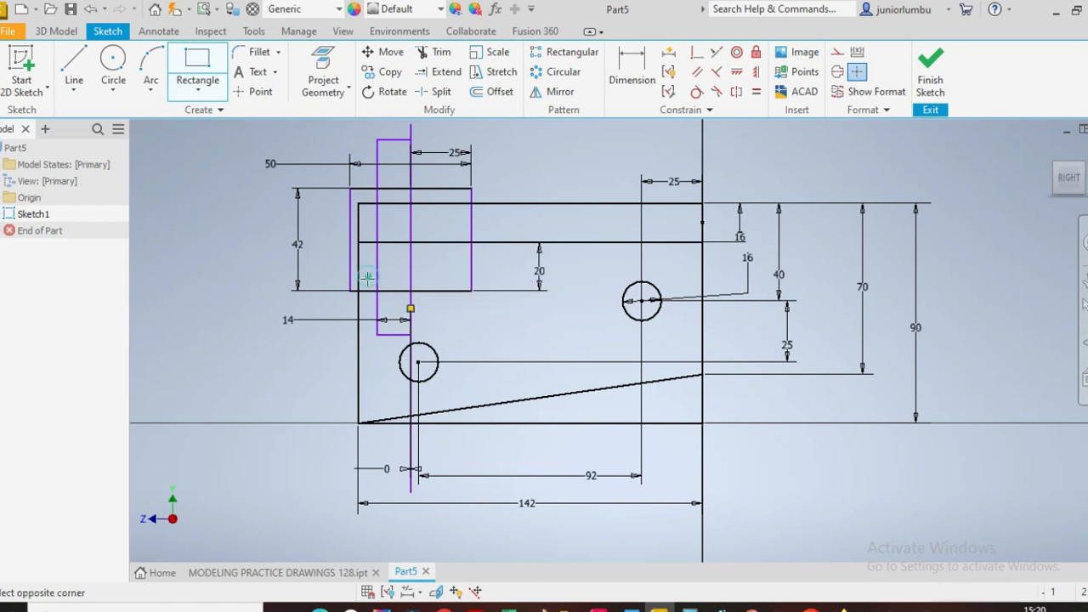
left_click(456, 307)
Dimension the new small horizontal rectangle's width as 30 mm.
left_click(631, 70)
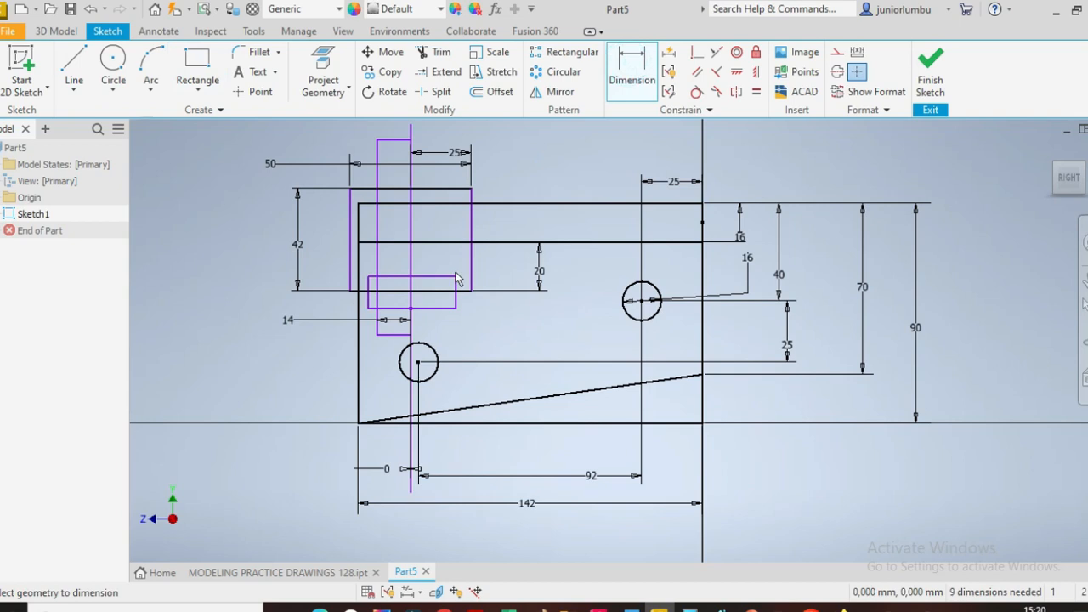
left_click(437, 310)
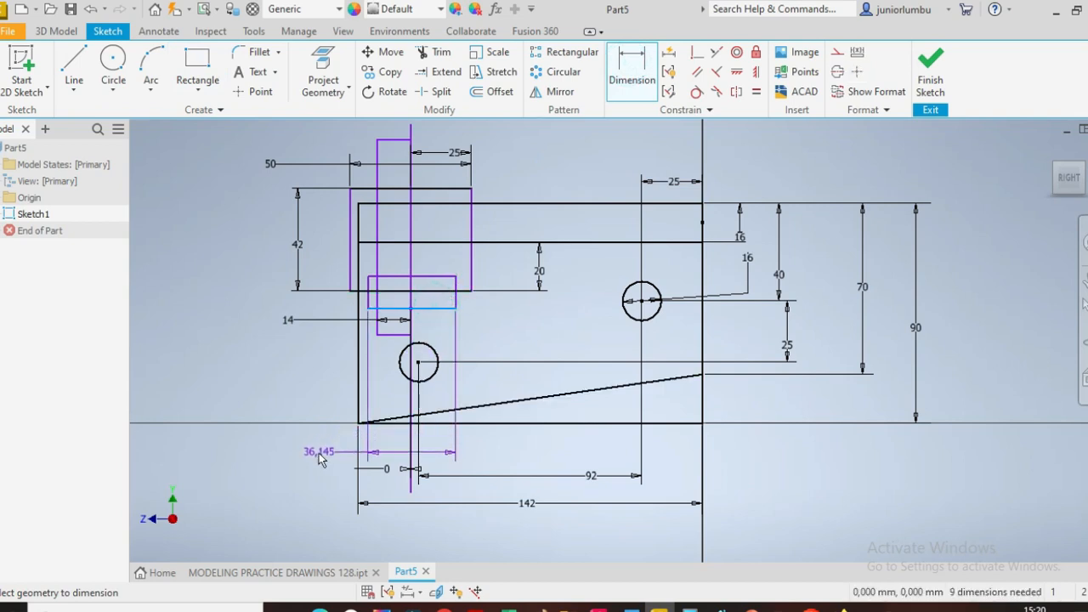
left_click(316, 453)
type("3")
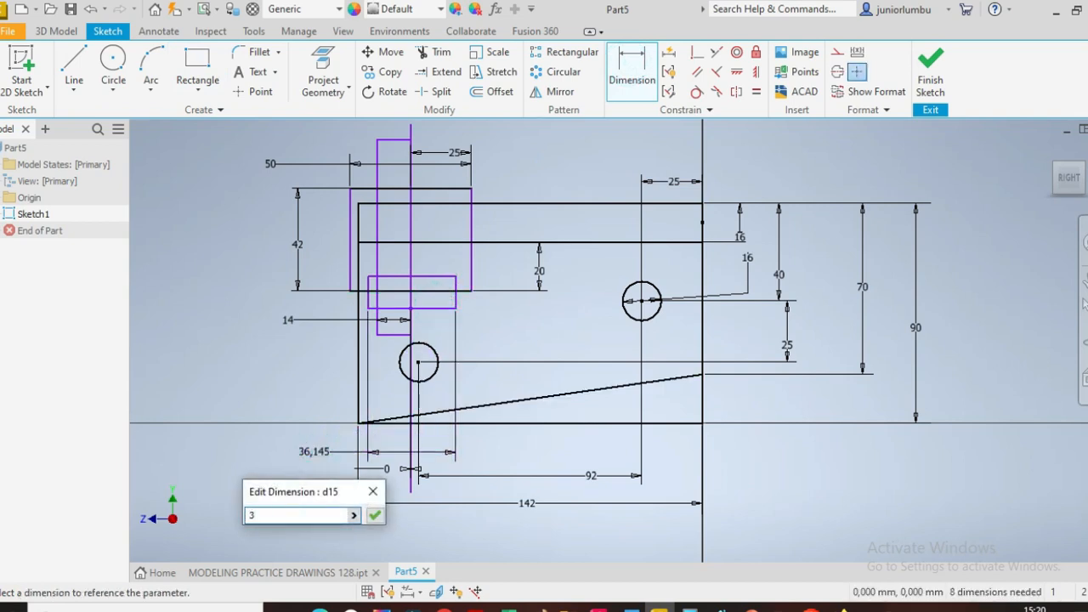
type("0")
key("Return")
Dimension the 30 mm rectangle's right edge 15 mm from the long vertical line.
left_click(631, 69)
left_click(410, 262)
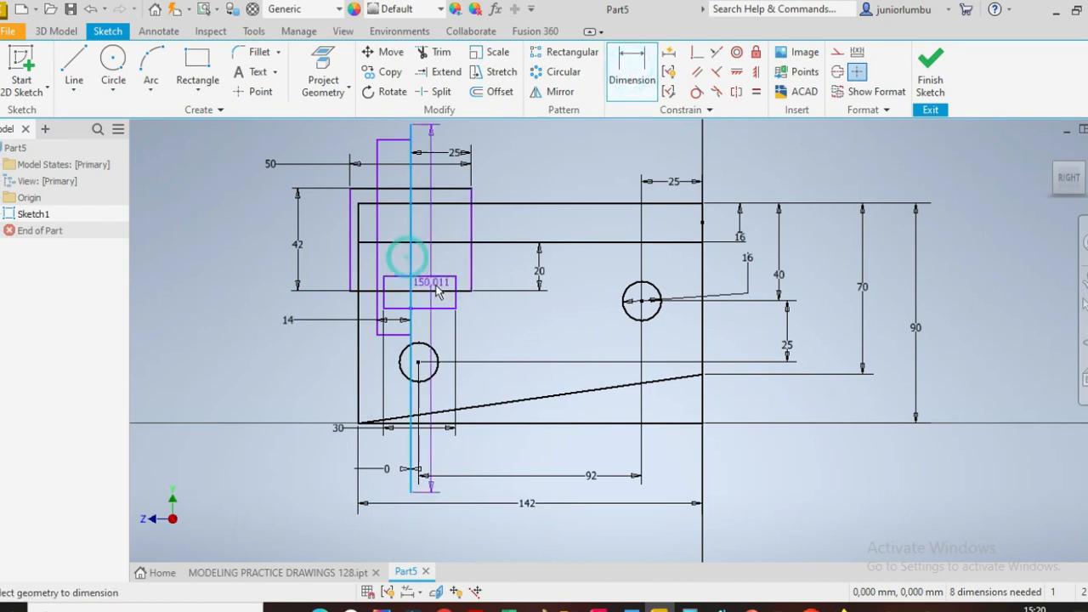
left_click(457, 307)
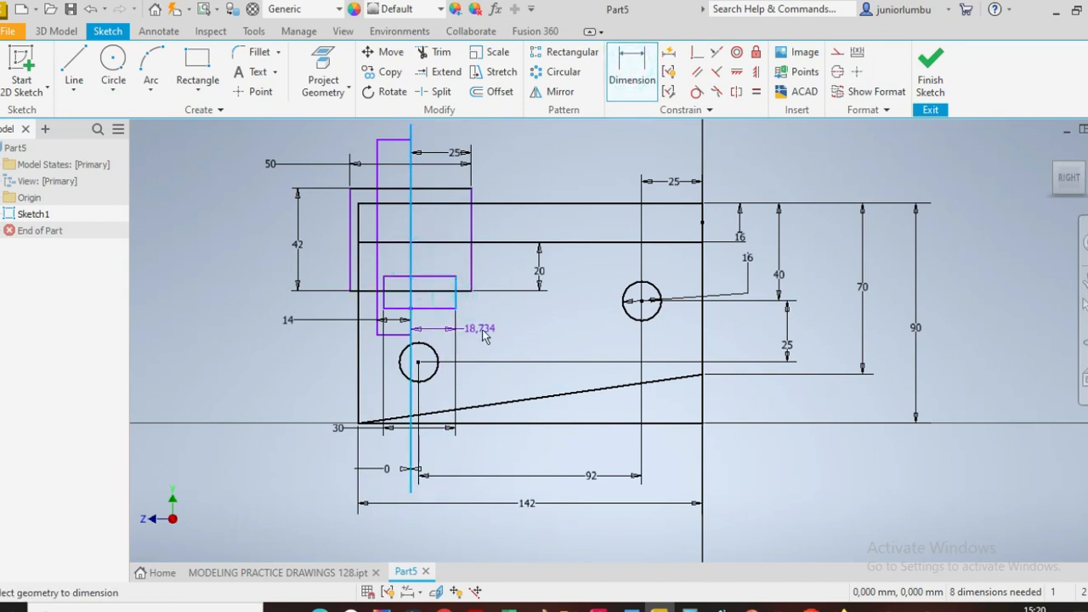
left_click(498, 335)
type("15")
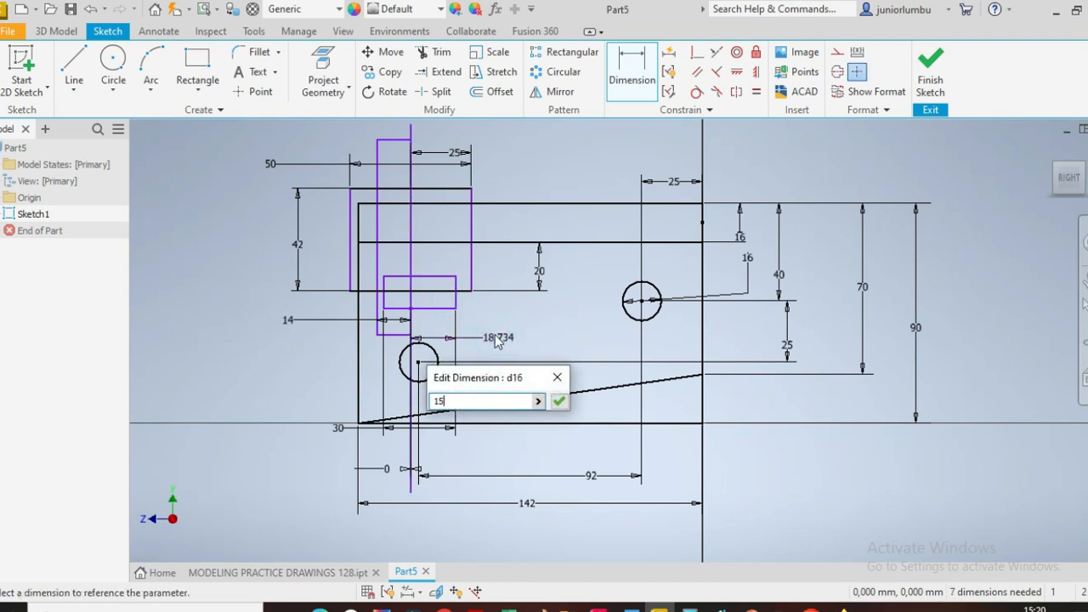
key("Return")
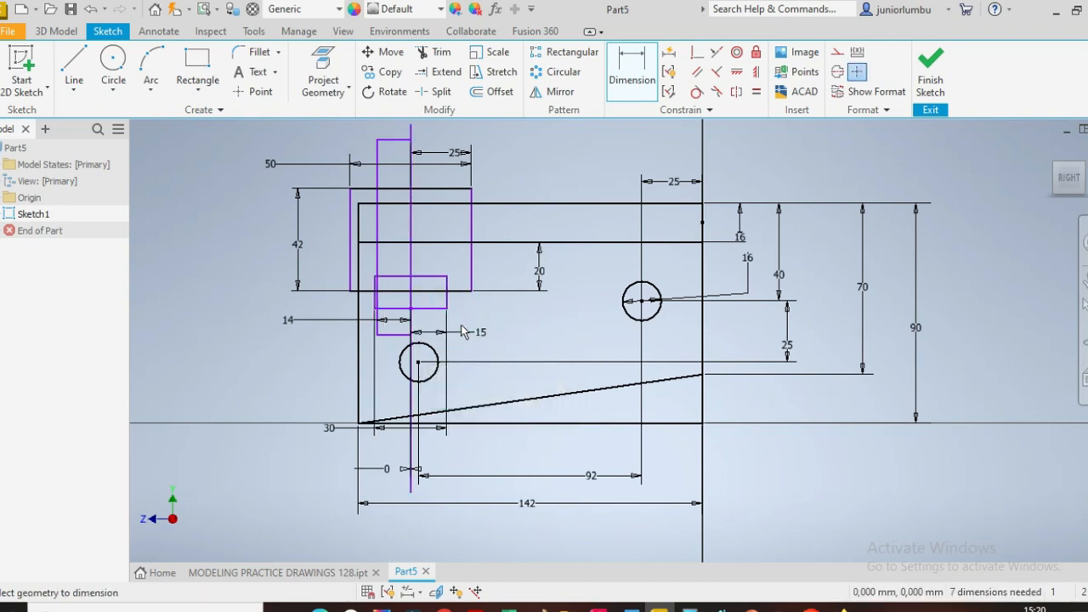
Dimension the 30 mm rectangle's top edge 5 mm above the bottom edge of the 50 mm rectangle.
left_click(430, 290)
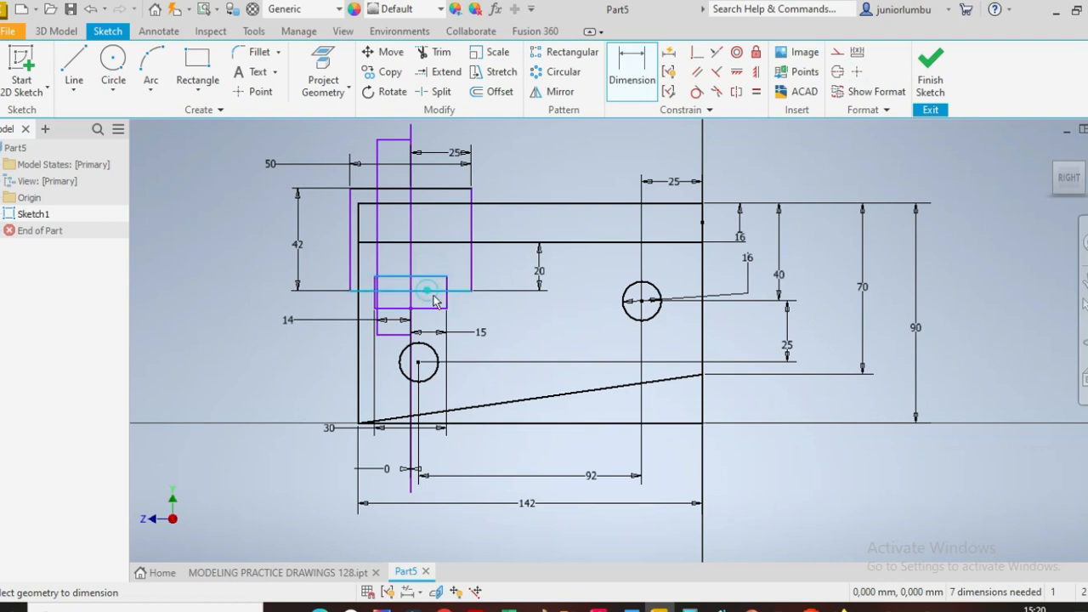
left_click(462, 313)
type("5")
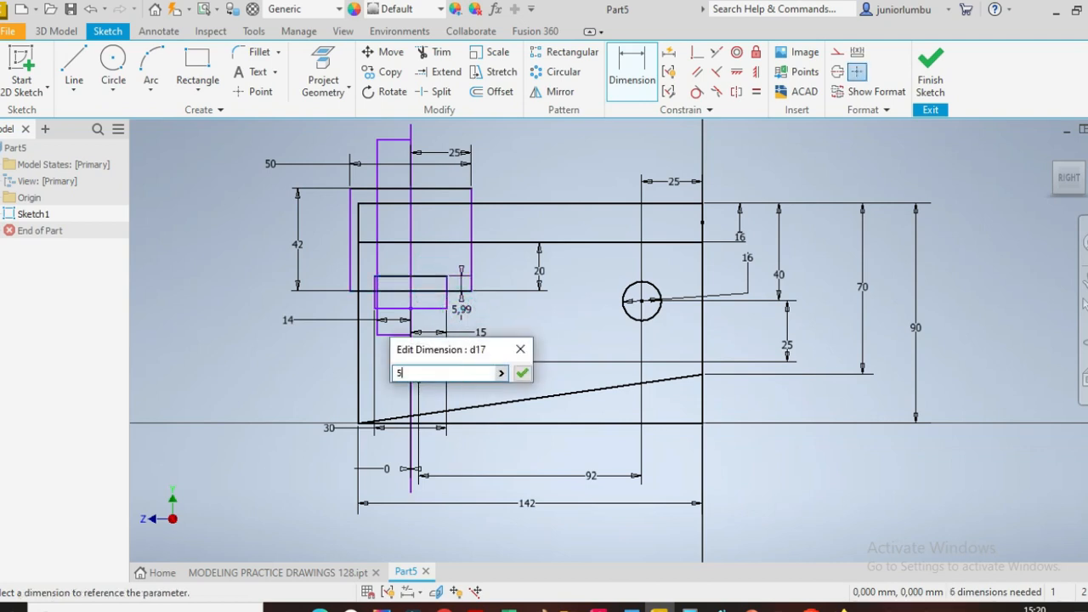
key("Return")
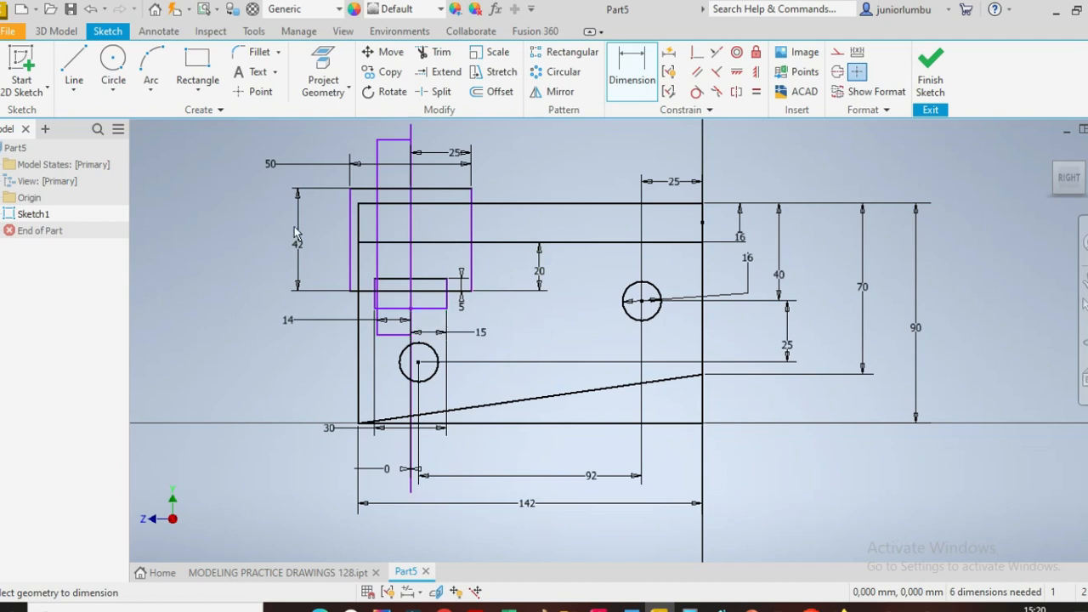
Start an extrusion from the thin strip at the left end of the 30 mm rectangle, with its direction flipped.
left_click(54, 31)
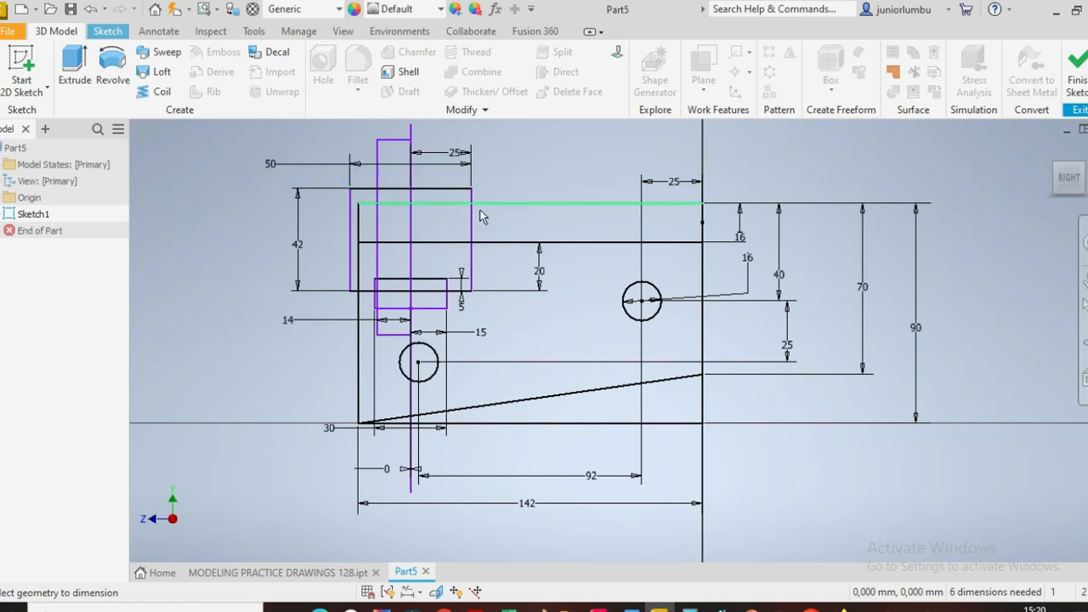
left_click(75, 75)
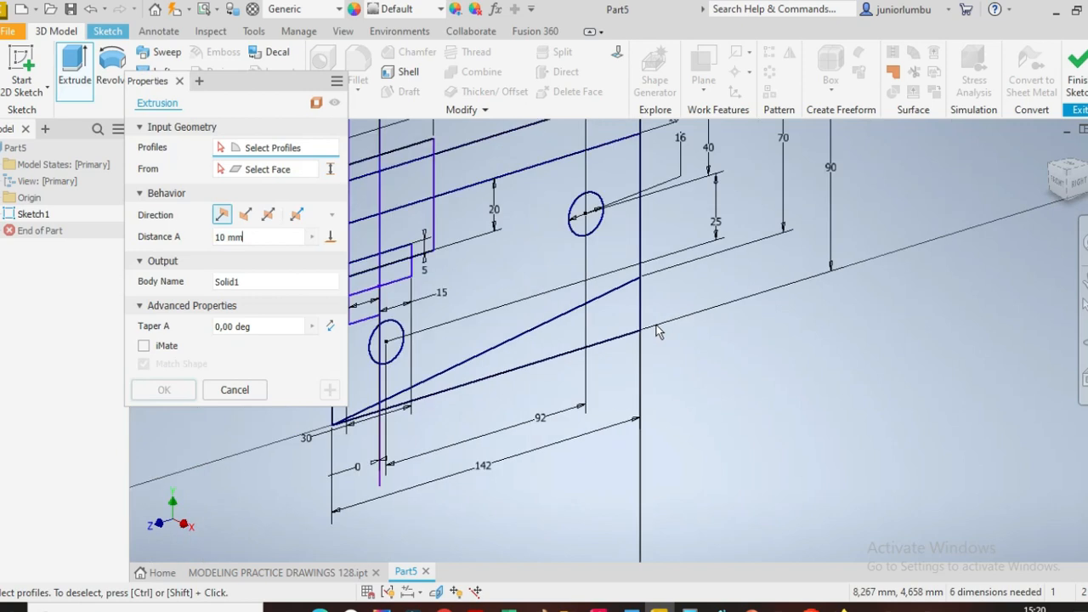
scroll(656, 331, "down", 2)
scroll(520, 293, "up", 3)
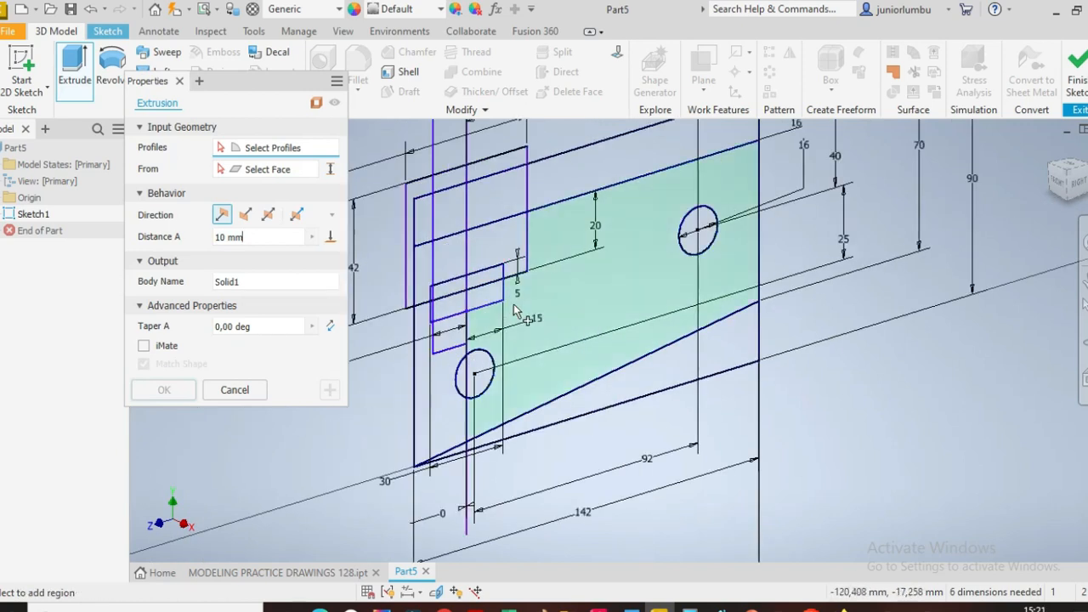
scroll(516, 312, "down", 2)
scroll(420, 364, "up", 3)
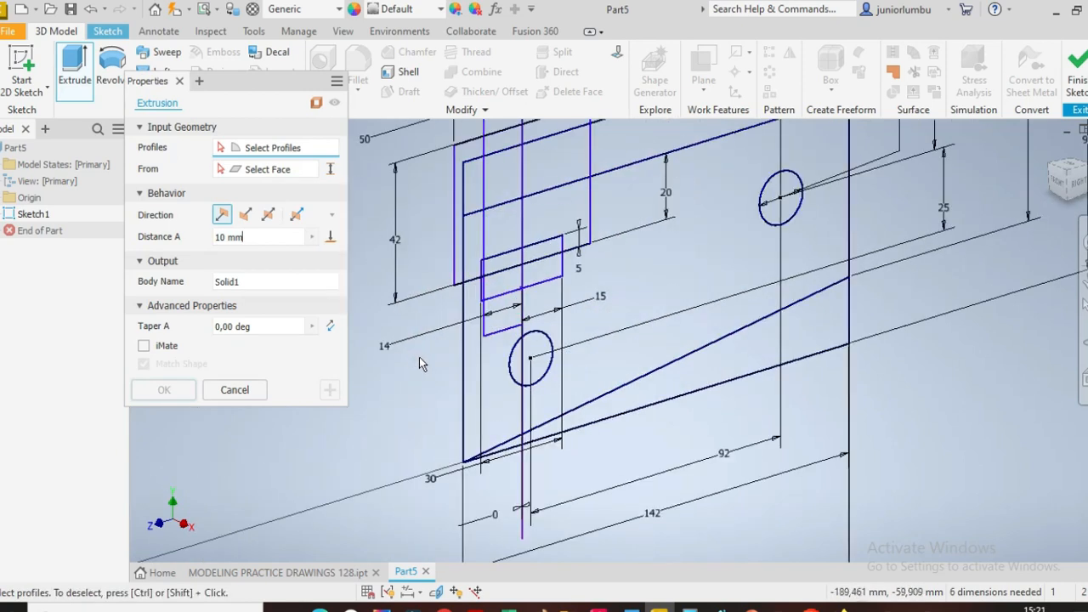
scroll(419, 363, "up", 2)
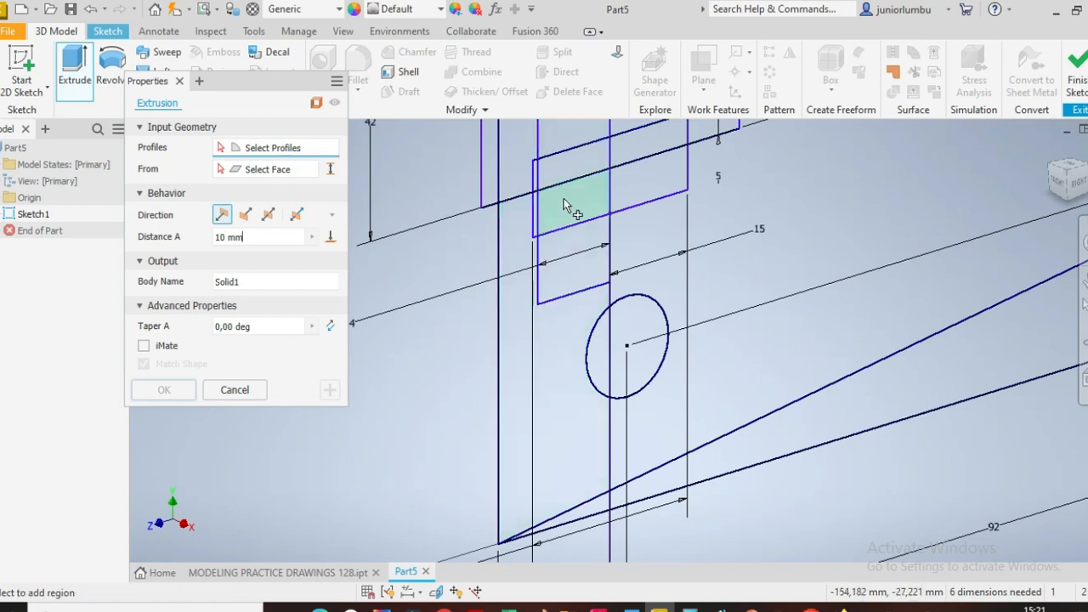
scroll(564, 198, "up", 2)
scroll(534, 214, "up", 2)
left_click(507, 226)
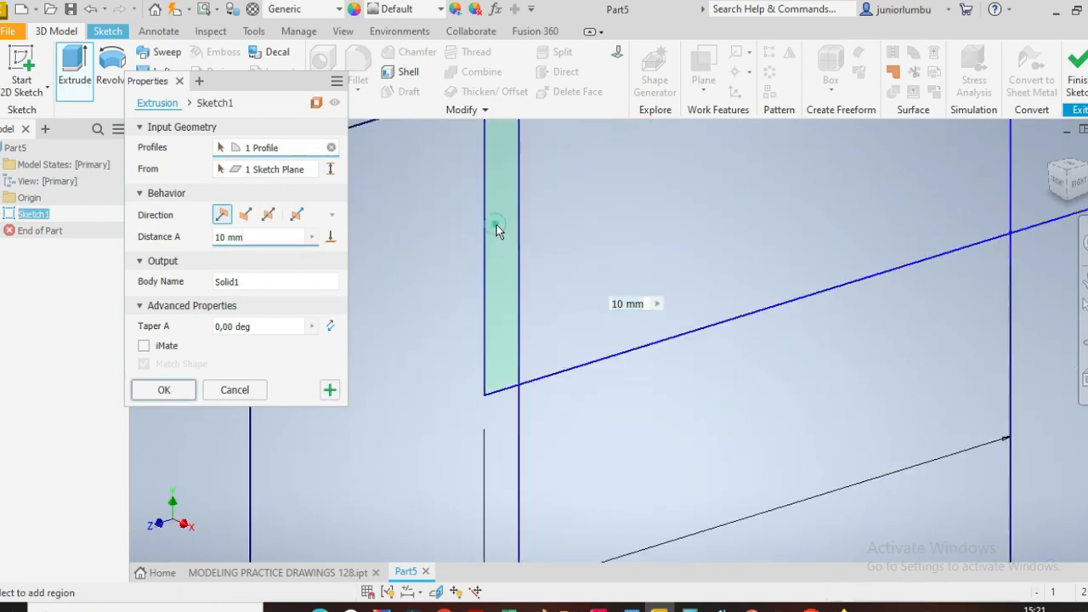
left_click(245, 215)
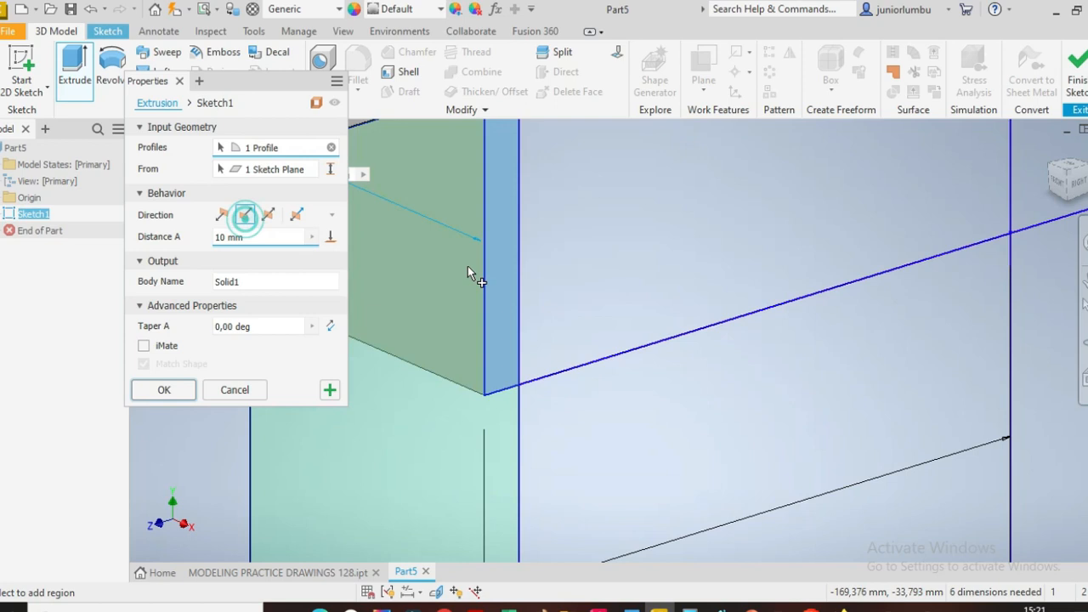
Add the remaining regions of the small 30 mm rectangle to the extrusion's profile selection.
scroll(562, 280, "down", 3)
scroll(602, 255, "down", 4)
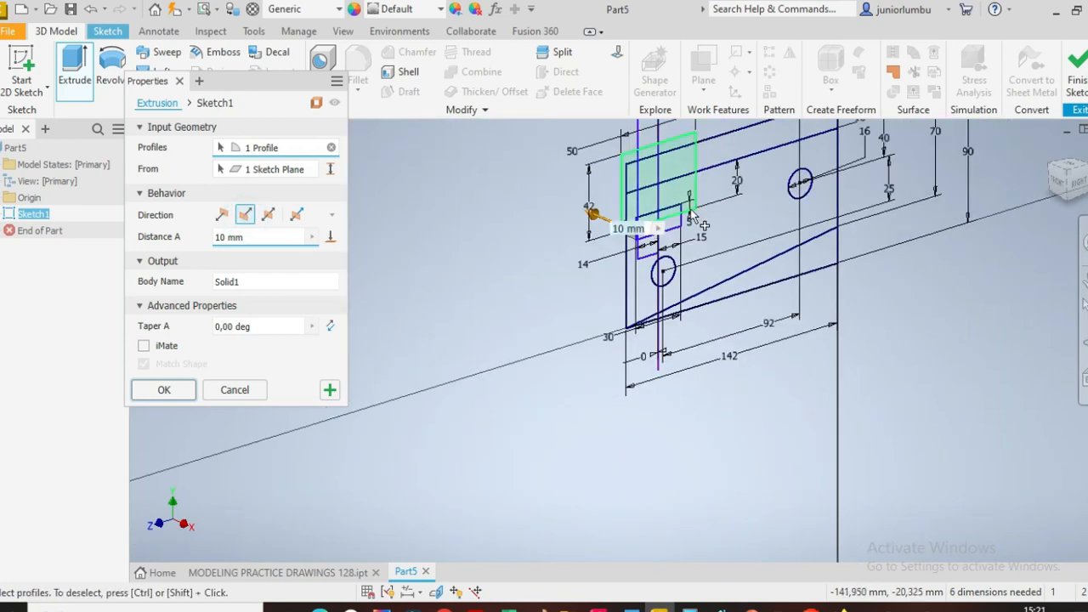
scroll(706, 253, "up", 2)
scroll(697, 259, "up", 3)
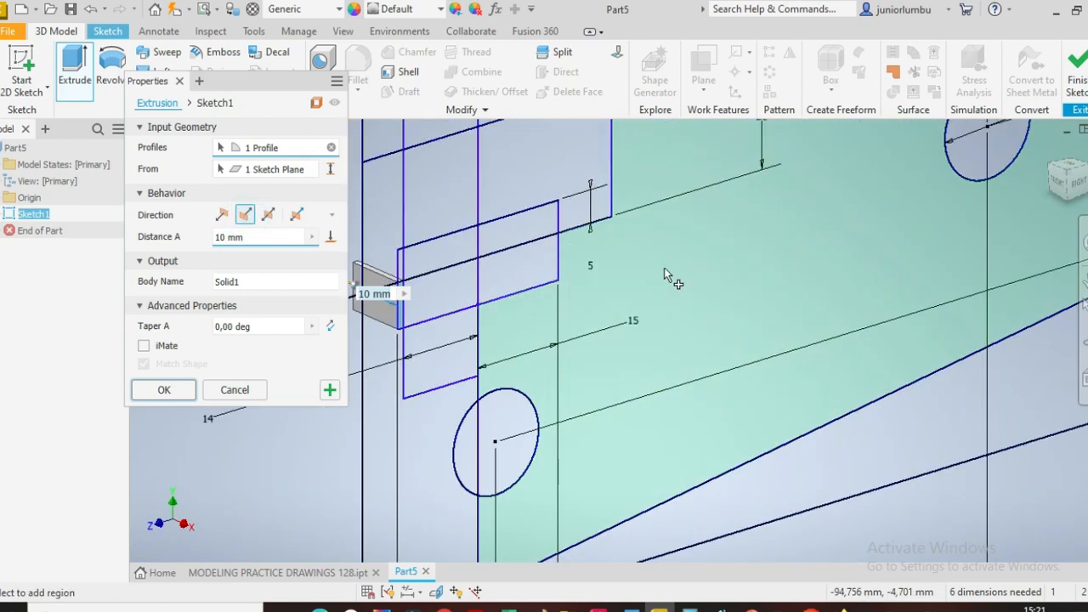
scroll(668, 280, "down", 2)
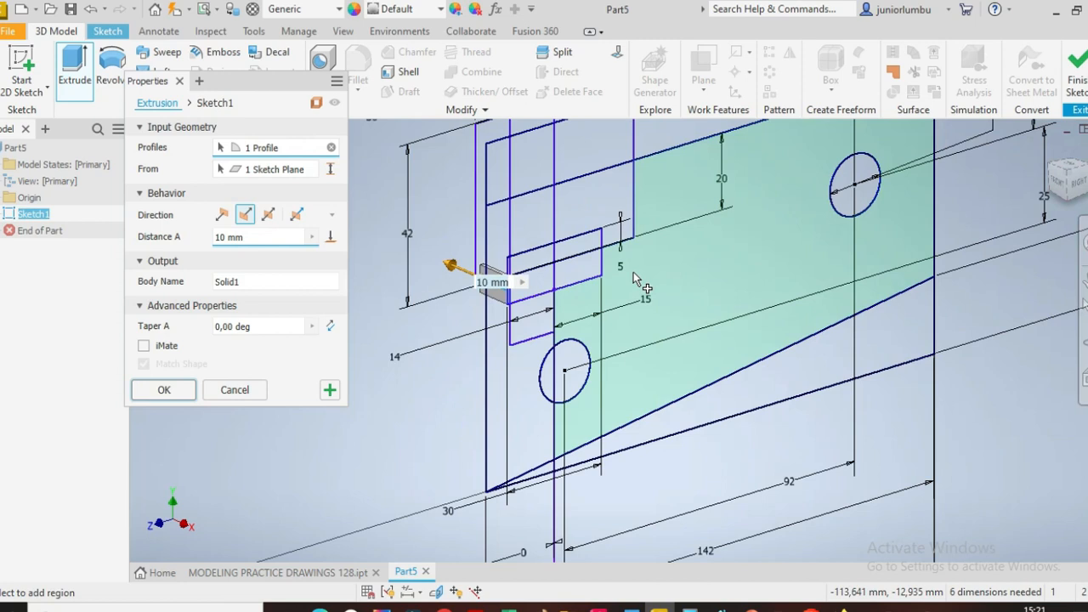
scroll(634, 272, "up", 3)
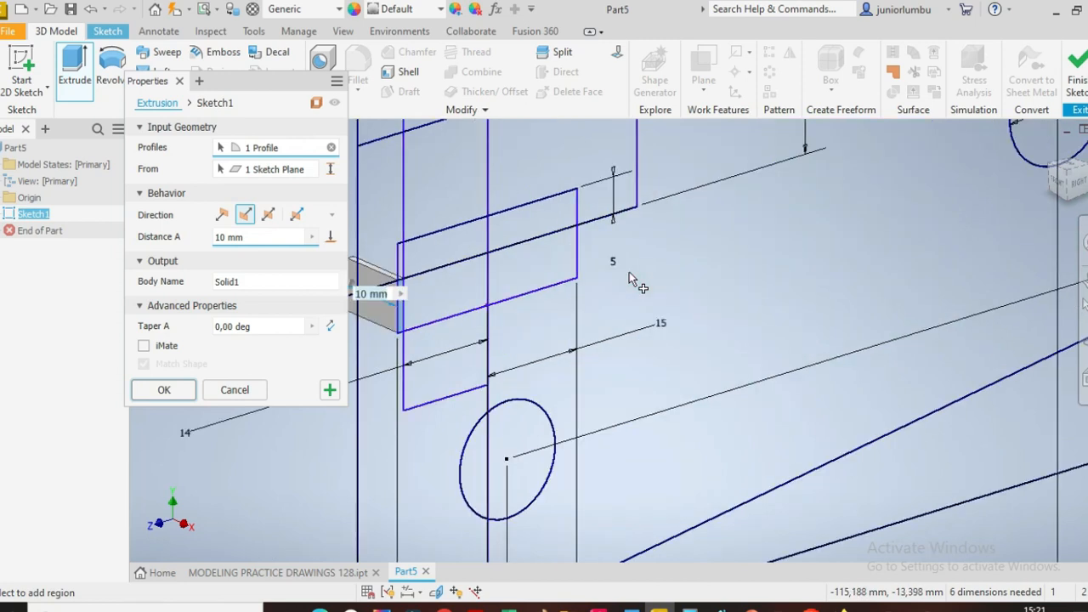
left_click(554, 193)
scroll(647, 239, "down", 5)
scroll(661, 193, "up", 3)
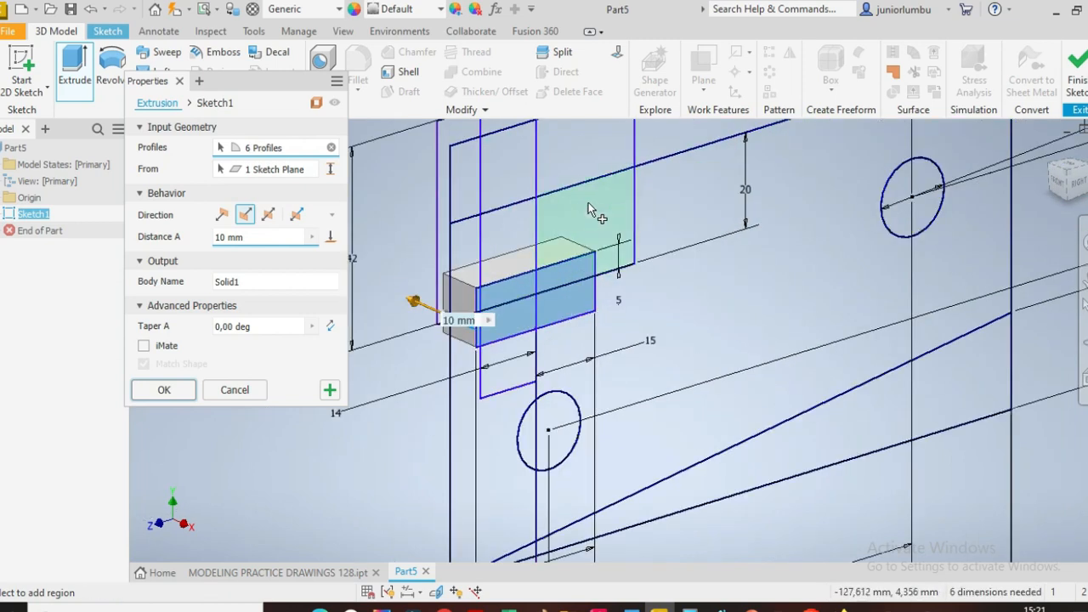
Add the three regions of the 50 mm rectangle lying directly above and beside the 30 mm rectangle to the profile selection.
left_click(591, 210)
left_click(503, 236)
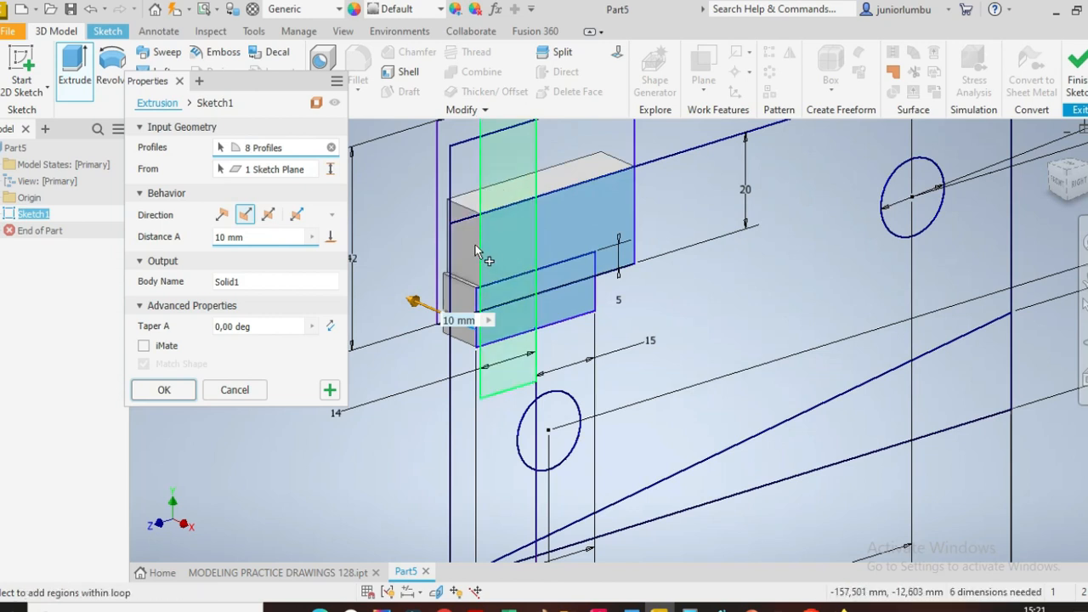
scroll(473, 252, "down", 3)
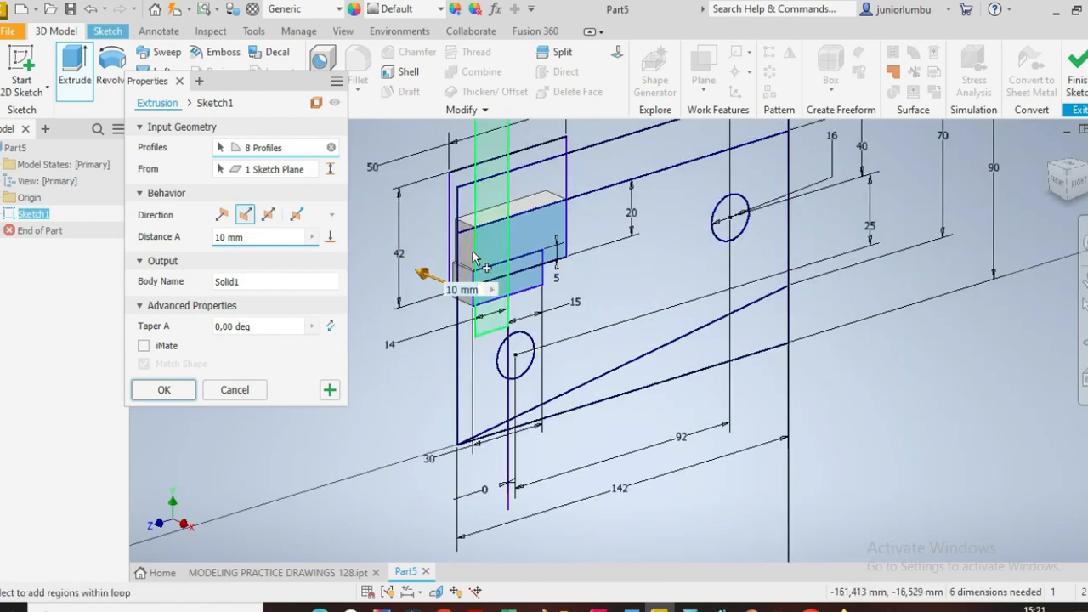
scroll(474, 258, "up", 3)
scroll(454, 251, "up", 3)
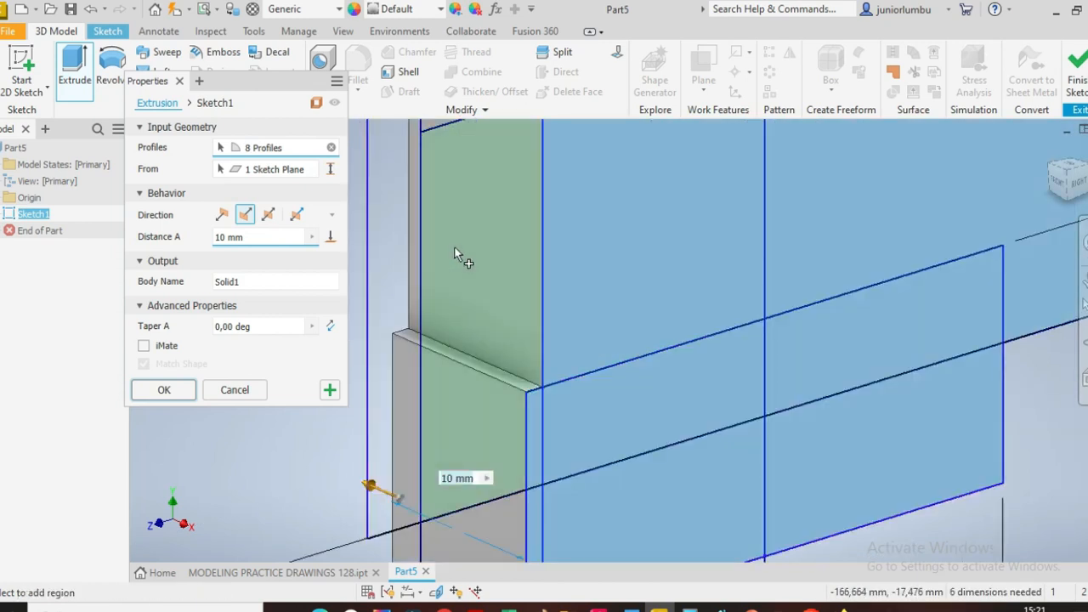
left_click(454, 251)
scroll(466, 273, "down", 2)
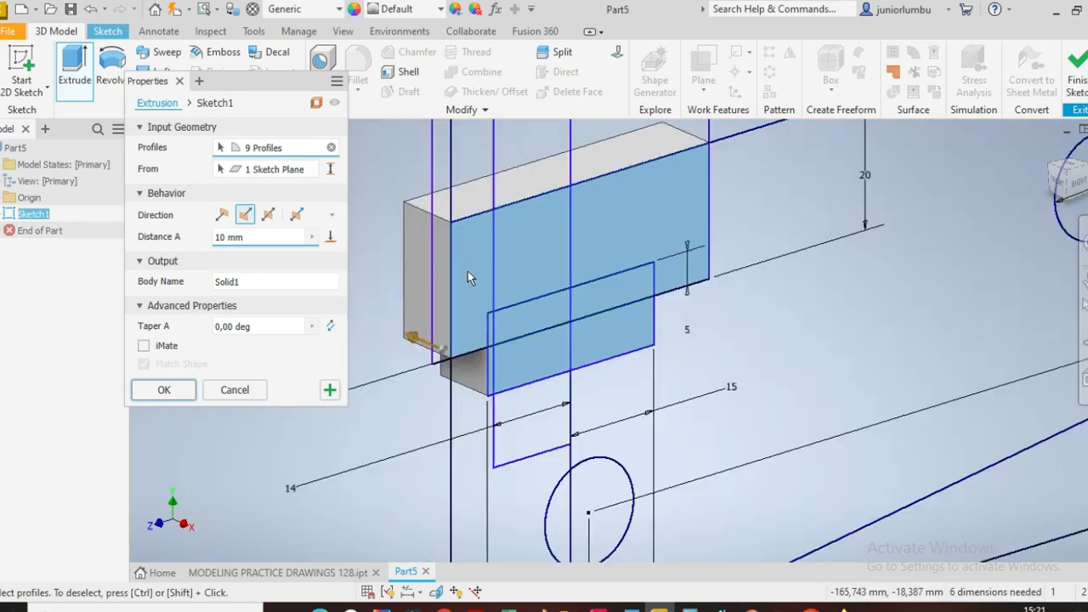
Add the left lower region, the lower end of the 14 mm rectangle and the large plate region, leaving both 16 mm holes out.
left_click(468, 410)
left_click(537, 436)
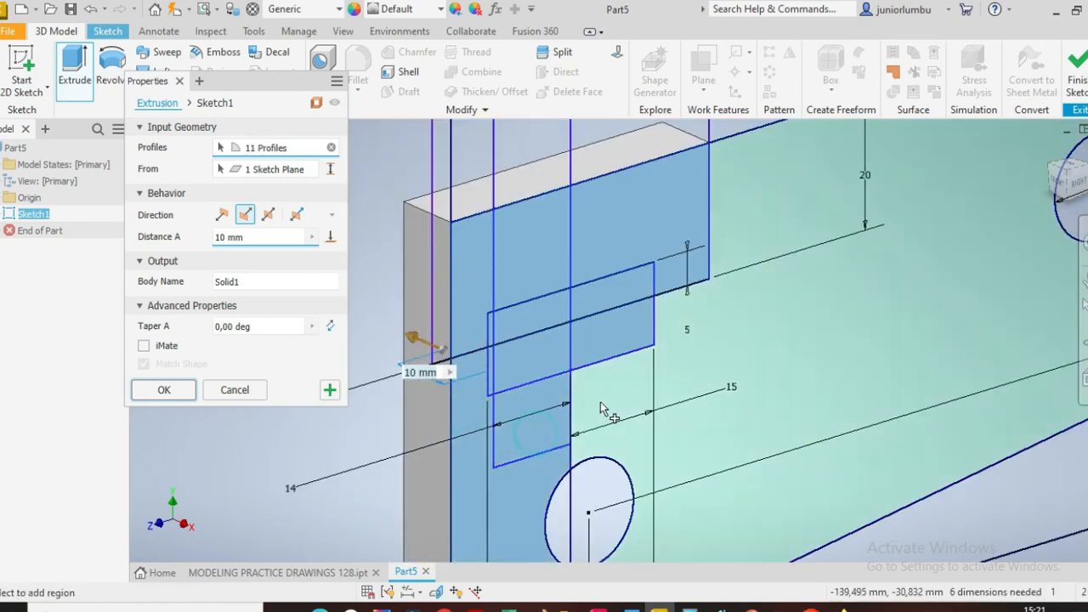
left_click(602, 407)
scroll(602, 404, "down", 5)
scroll(663, 376, "up", 3)
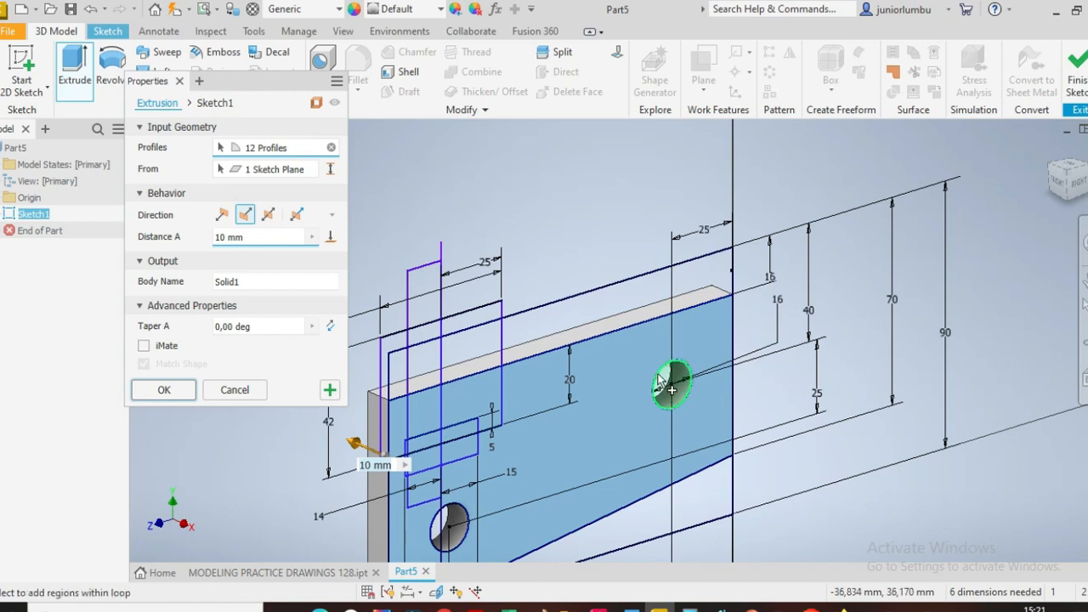
Set the plate extrusion's distance to 59 mm.
scroll(615, 385, "down", 2)
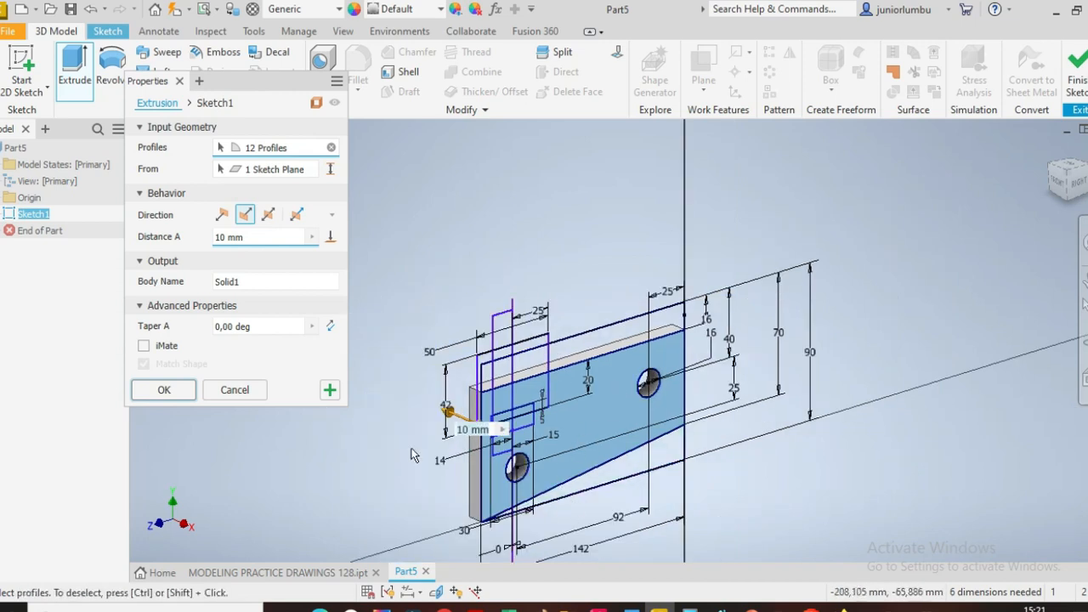
left_click(250, 242)
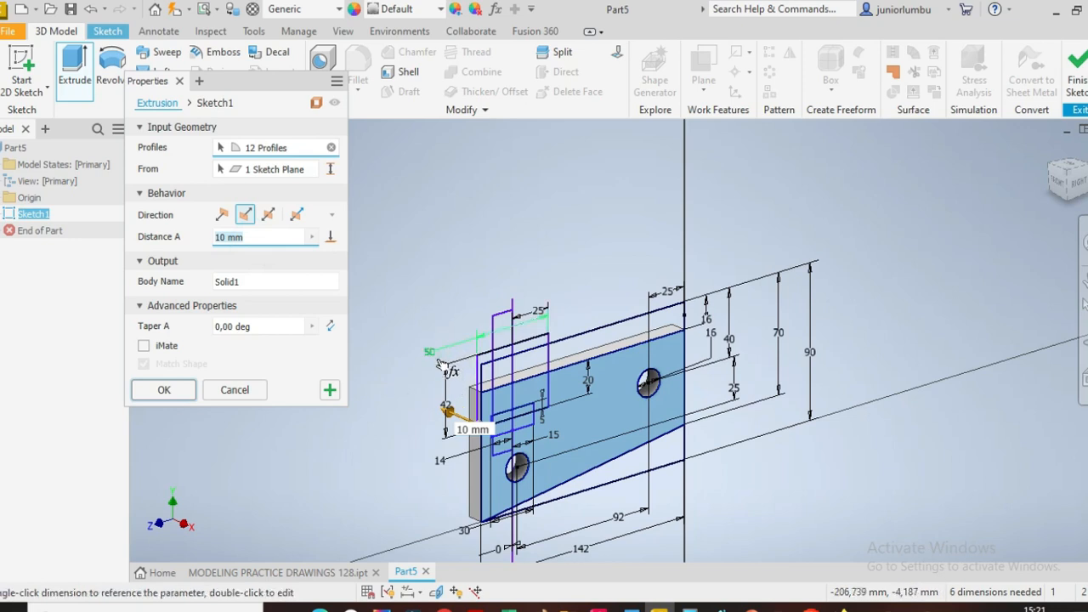
type("59")
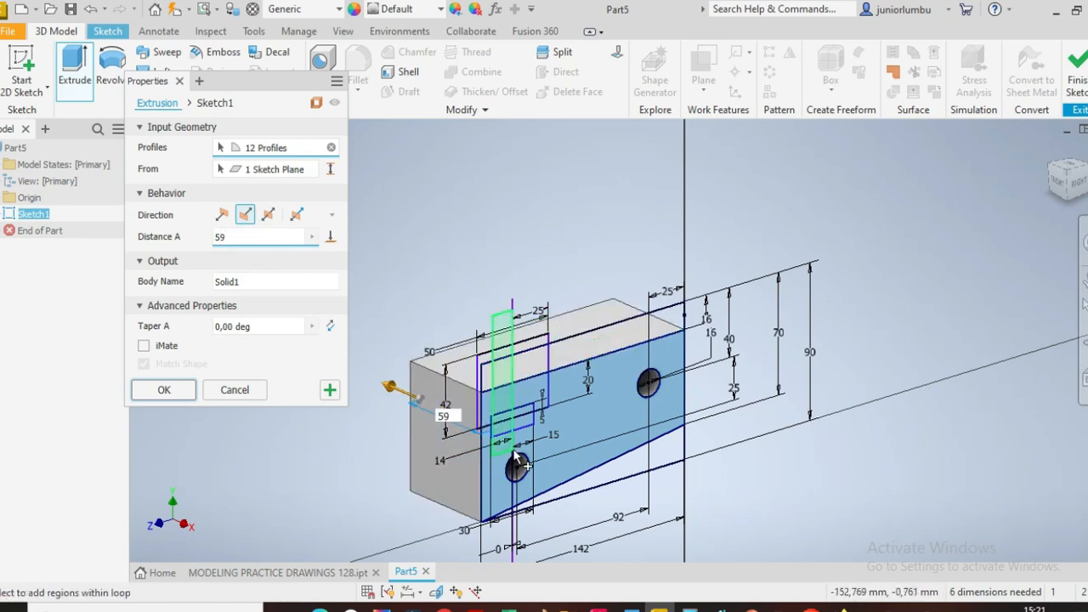
scroll(585, 518, "up", 3)
scroll(585, 519, "down", 3)
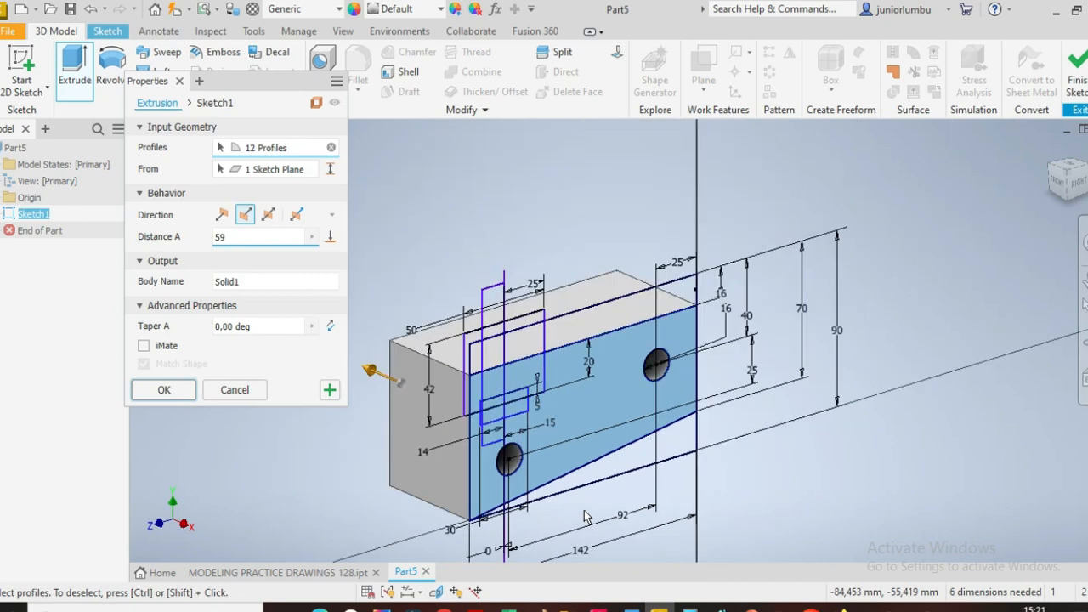
Extrude the selected plate regions 75 mm and continue with another extrusion.
left_click(242, 243)
type("75")
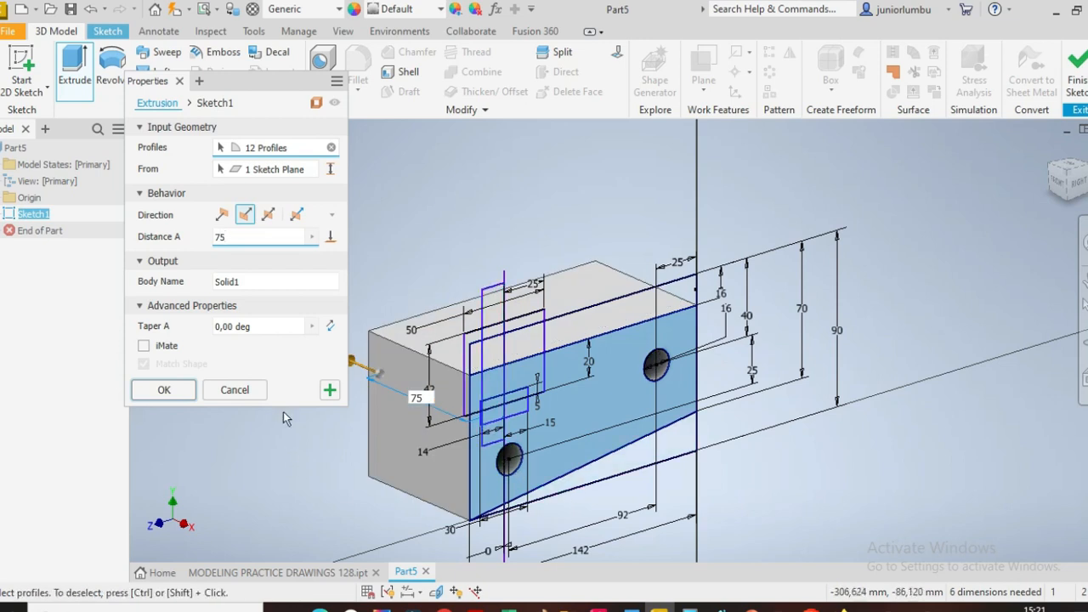
left_click(330, 394)
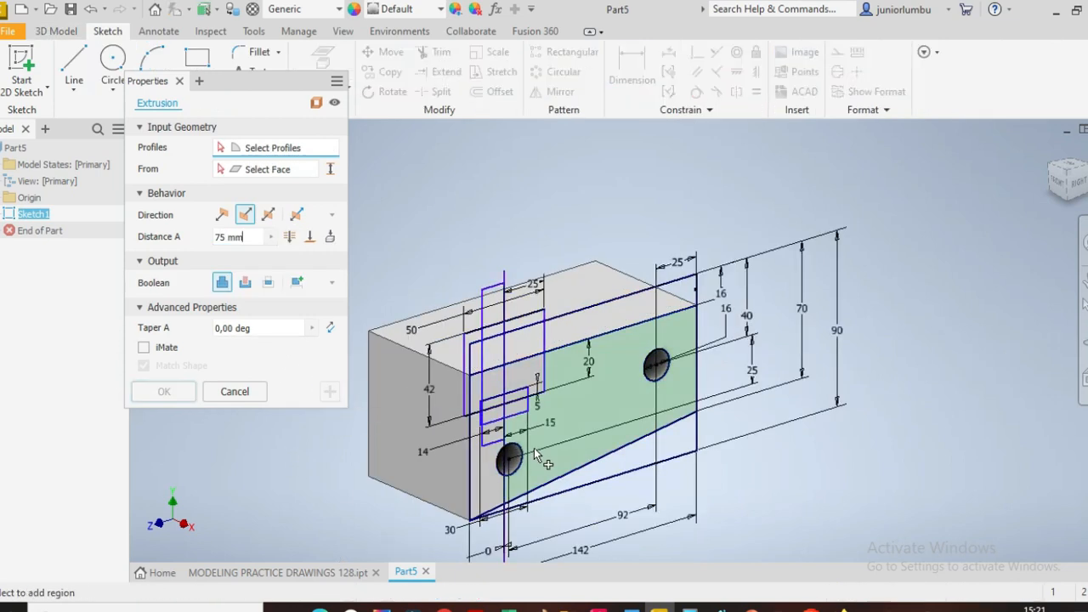
Select the thin strip at the left end of the 30 mm rectangle and flip the extrusion into the block as a cut.
scroll(534, 448, "up", 3)
scroll(624, 398, "down", 3)
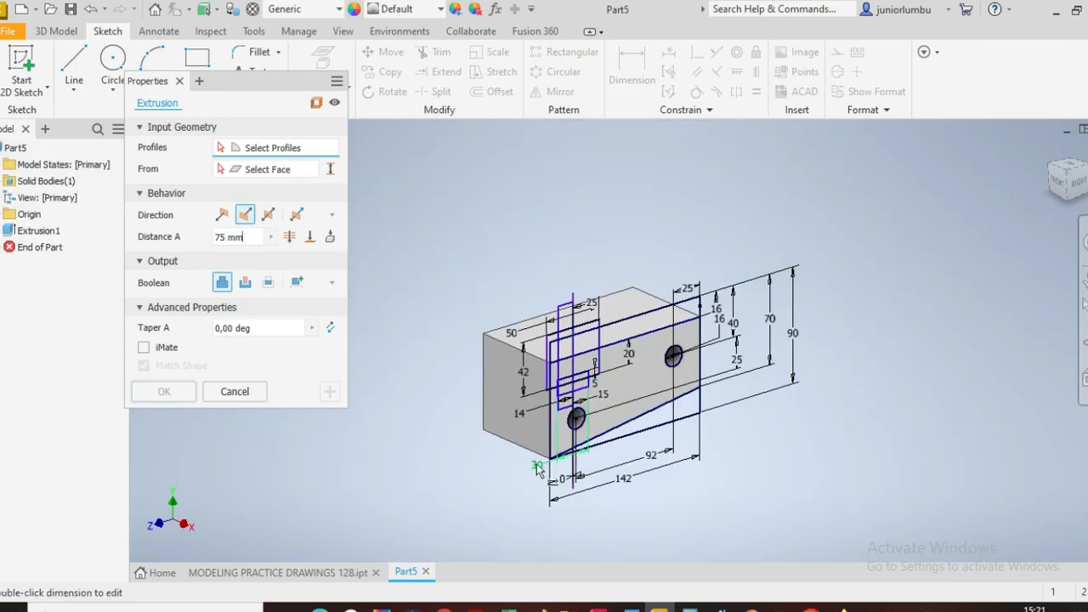
scroll(562, 349, "up", 5)
scroll(587, 213, "down", 3)
scroll(584, 197, "up", 5)
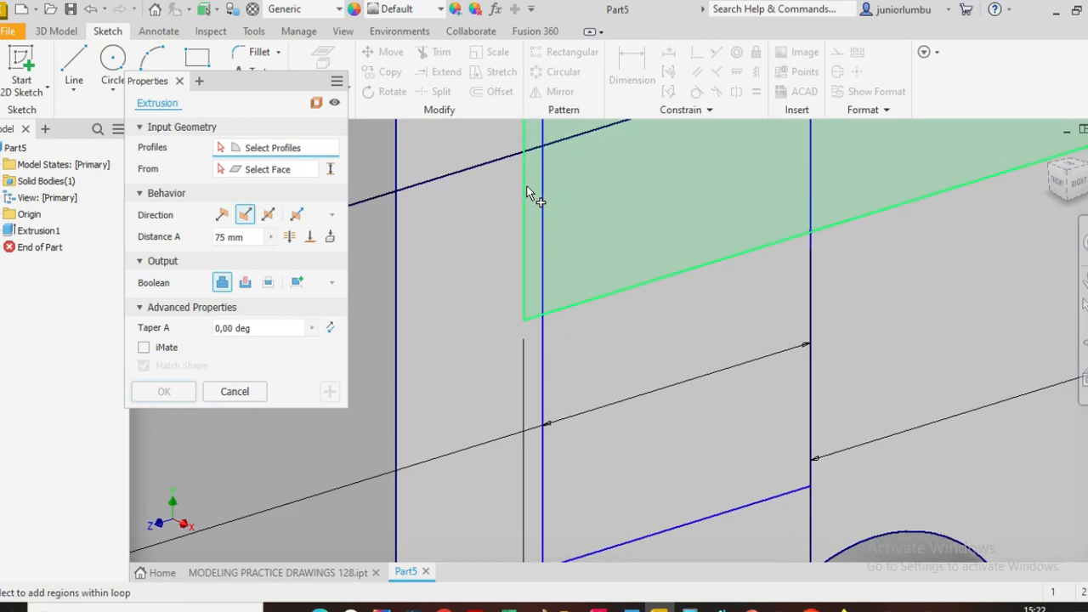
left_click(531, 204)
scroll(531, 207, "down", 3)
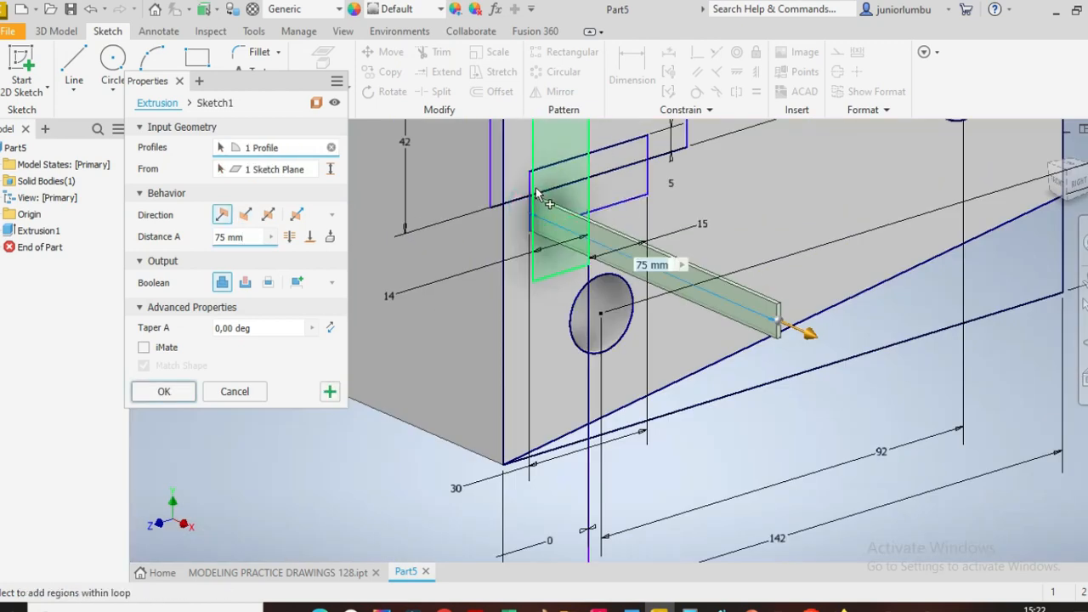
scroll(527, 208, "up", 3)
left_click(245, 214)
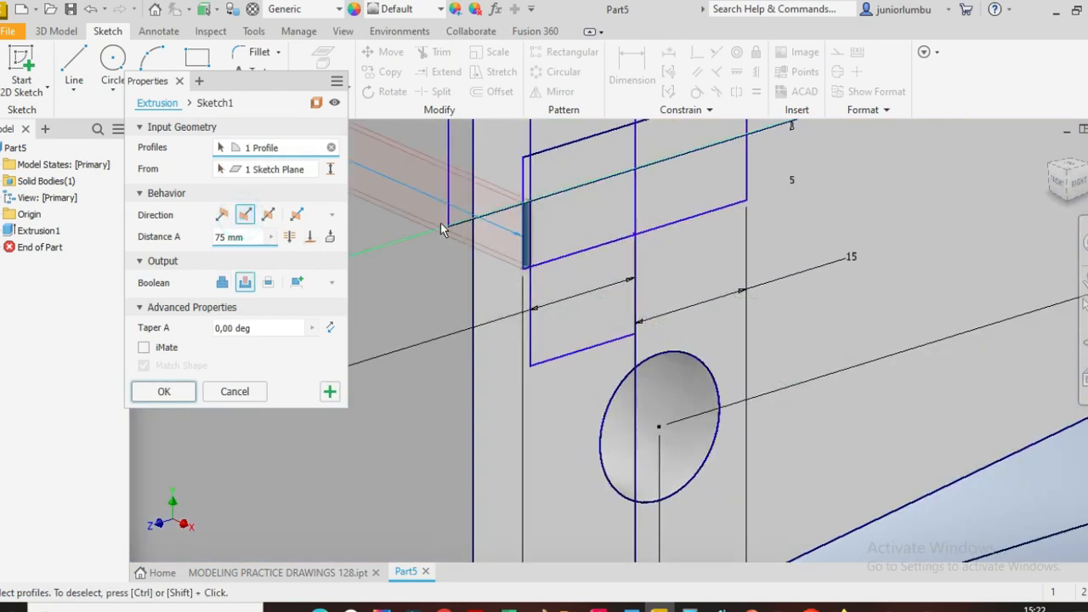
scroll(511, 212, "down", 3)
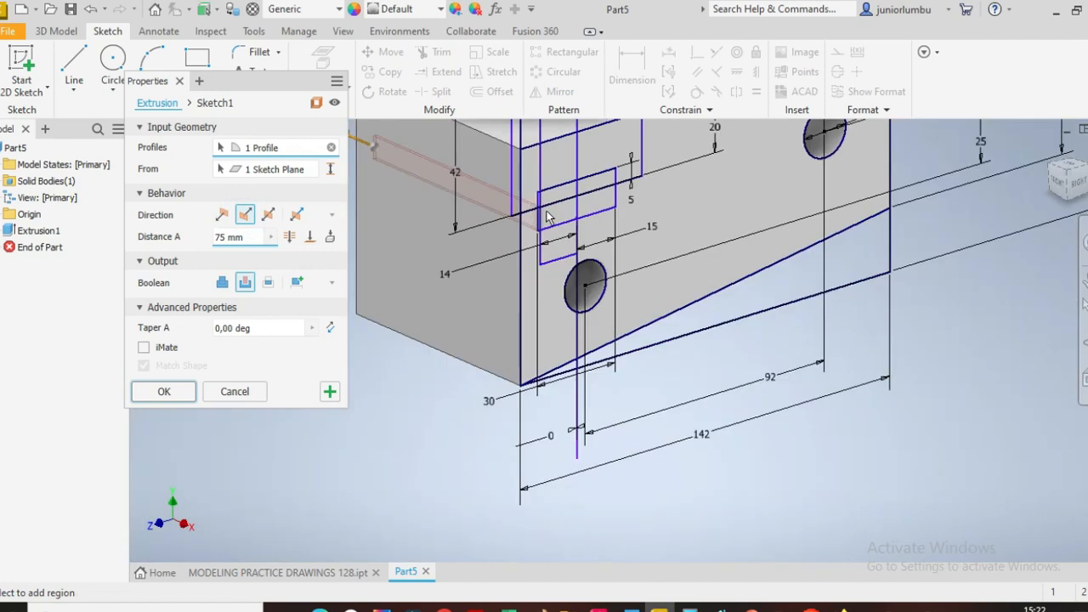
Add the rest of the 30 mm rectangle and the large plate region around the holes to the cut's profiles.
left_click(618, 208)
scroll(619, 208, "down", 3)
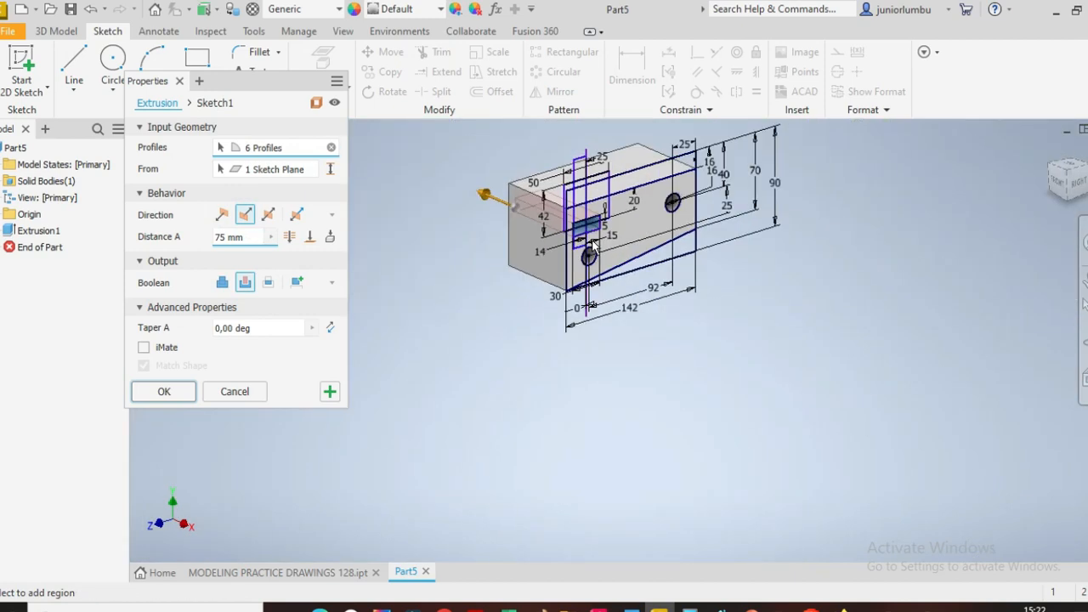
scroll(630, 206, "up", 2)
left_click(629, 206)
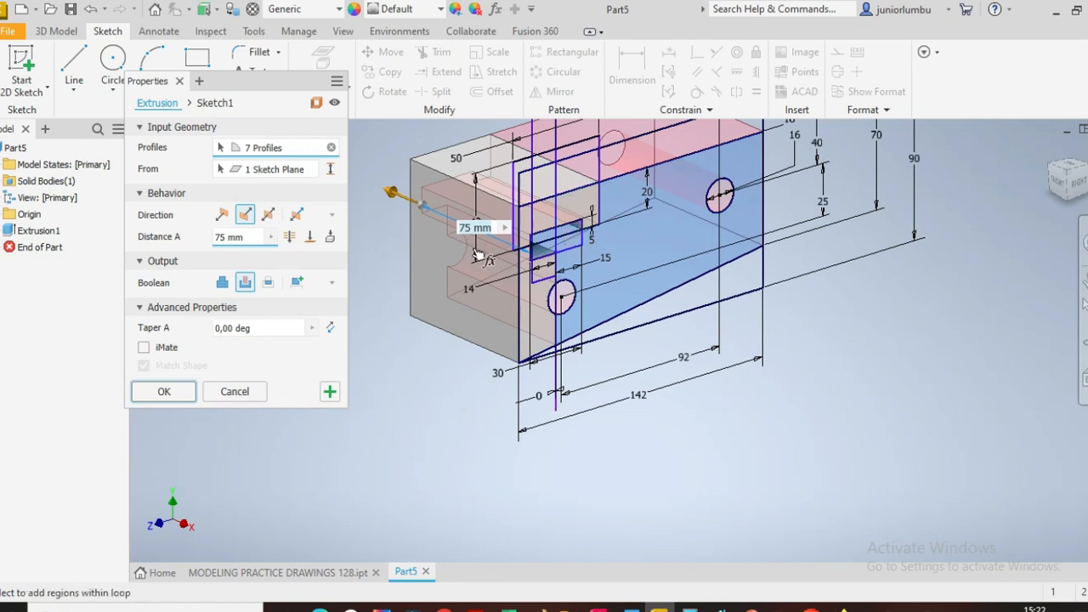
Add the three regions above the 30 mm rectangle and the left region below it to the cut's profiles.
scroll(566, 200, "up", 5)
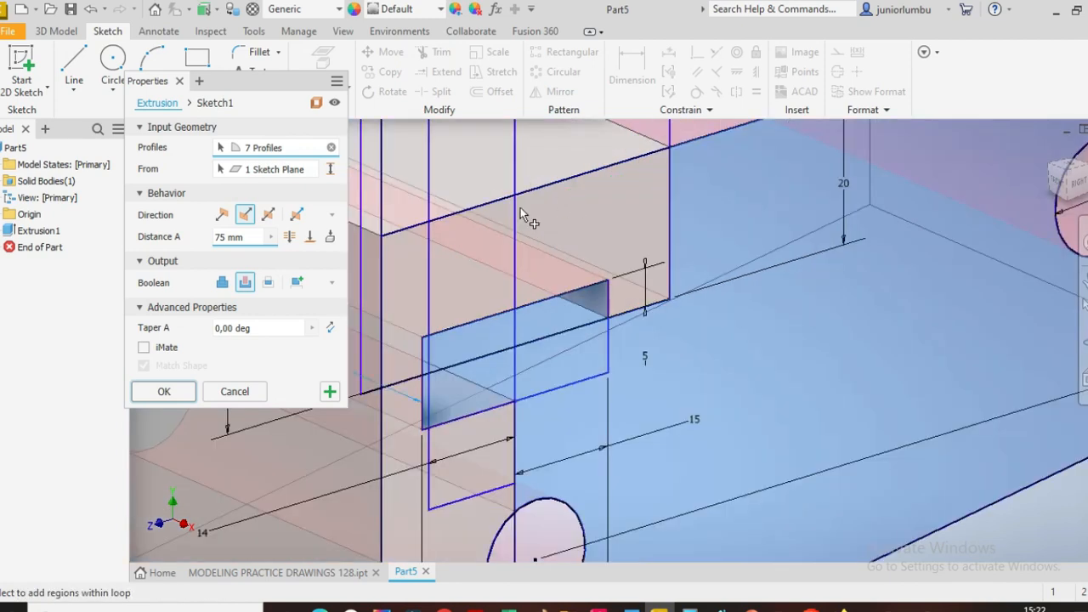
left_click(420, 278)
left_click(461, 264)
left_click(554, 241)
scroll(598, 248, "down", 5)
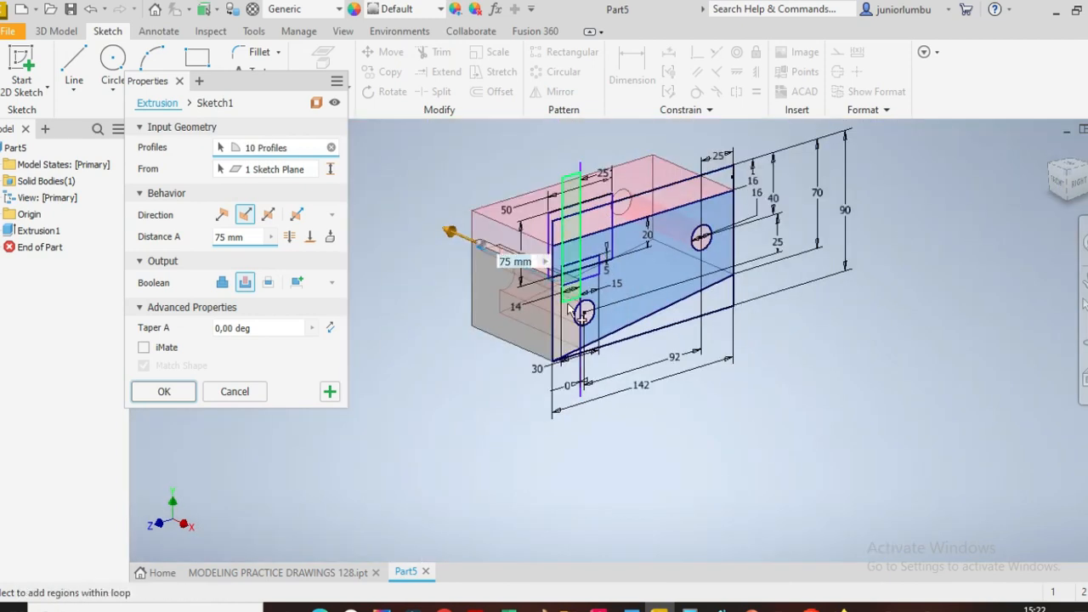
scroll(592, 306, "up", 4)
left_click(588, 301)
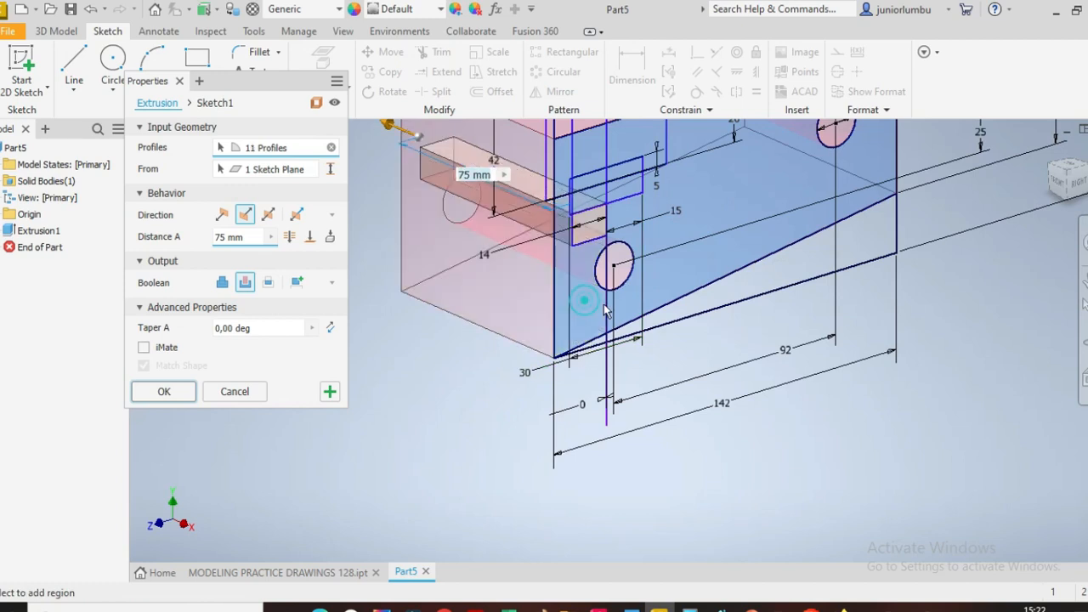
Set the cut depth to 59 mm and add the missed lower end of the 14 mm rectangle to its profiles.
scroll(670, 277, "down", 5)
scroll(717, 247, "up", 2)
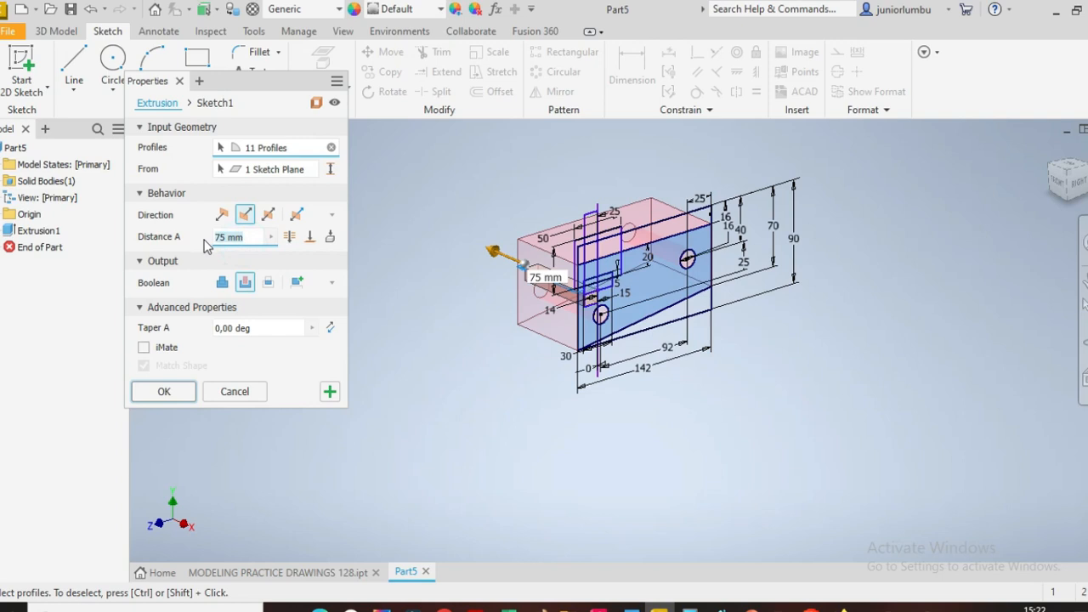
type("59")
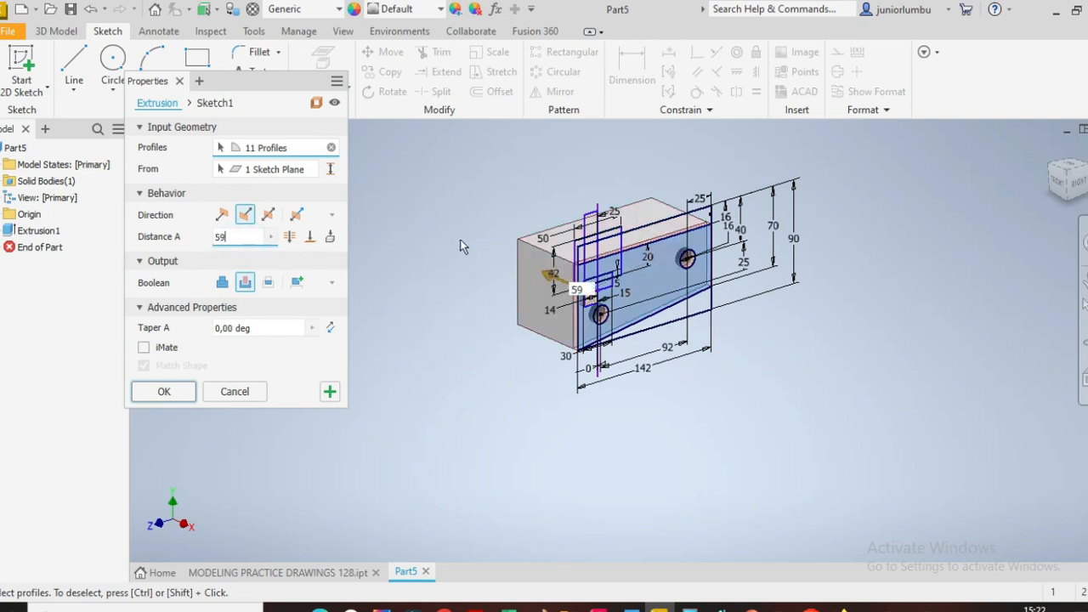
middle_click_drag(1072, 235, 592, 383, "shift")
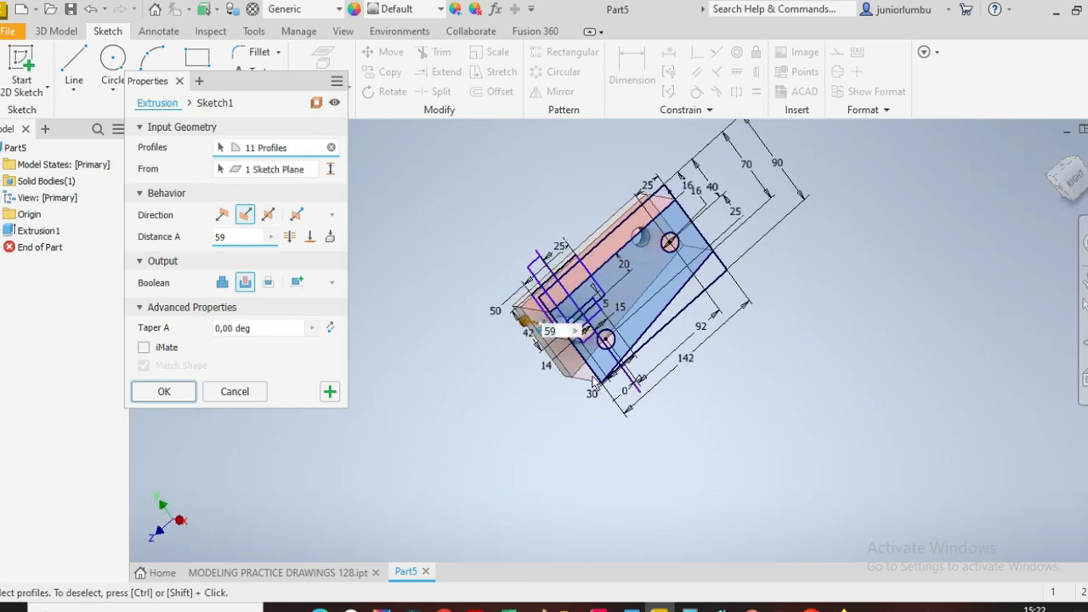
scroll(581, 340, "up", 4)
left_click(602, 293)
scroll(602, 293, "down", 4)
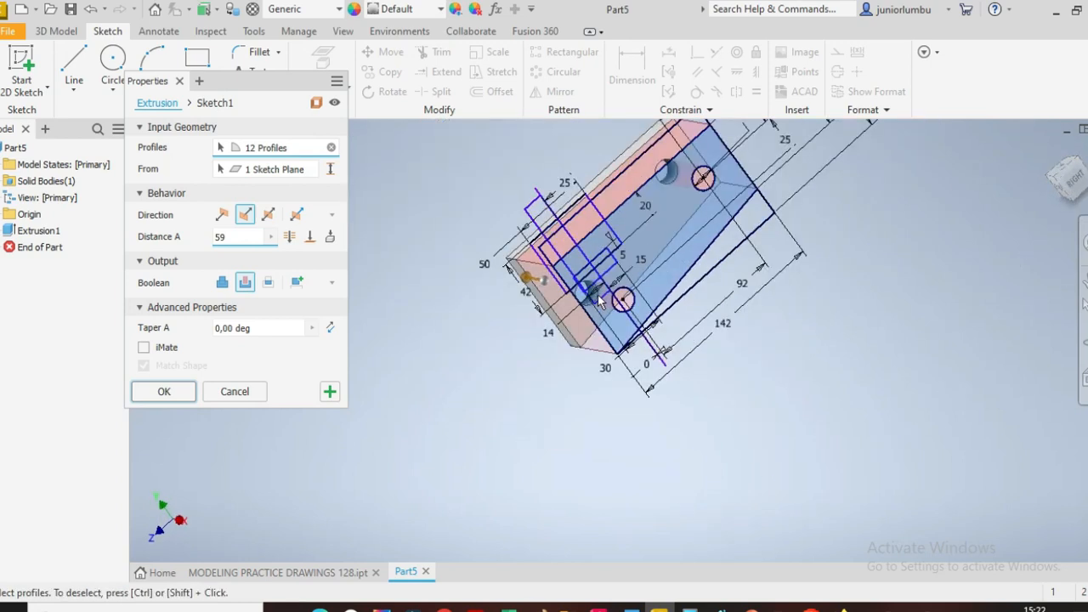
Apply the 59 mm cut to the block and continue with another extrusion from the same sketch.
middle_click_drag(1076, 189, 995, 232, "shift")
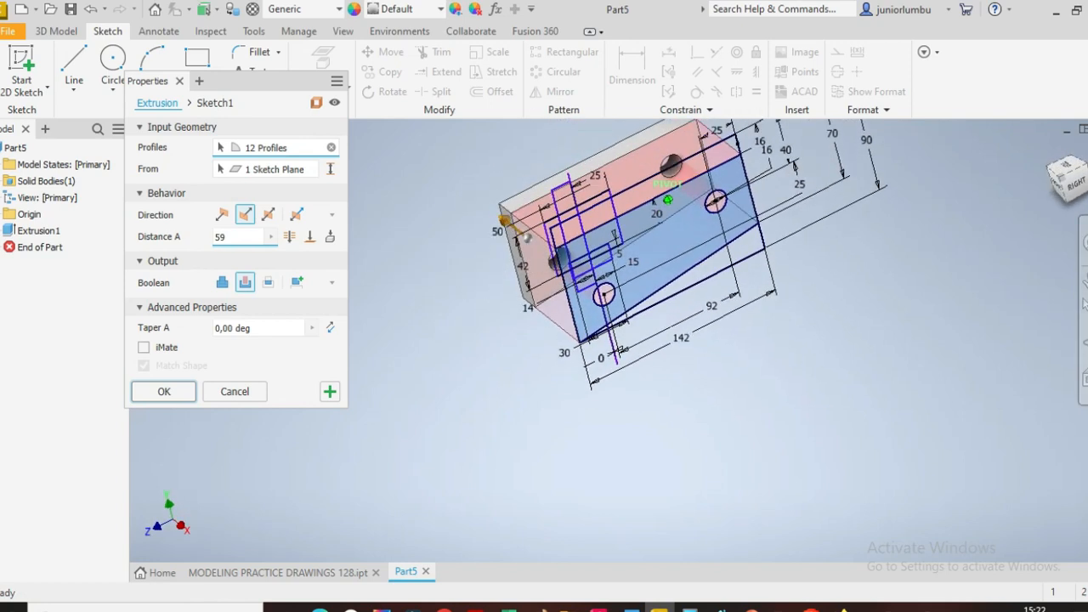
scroll(785, 230, "down", 5)
scroll(787, 214, "up", 5)
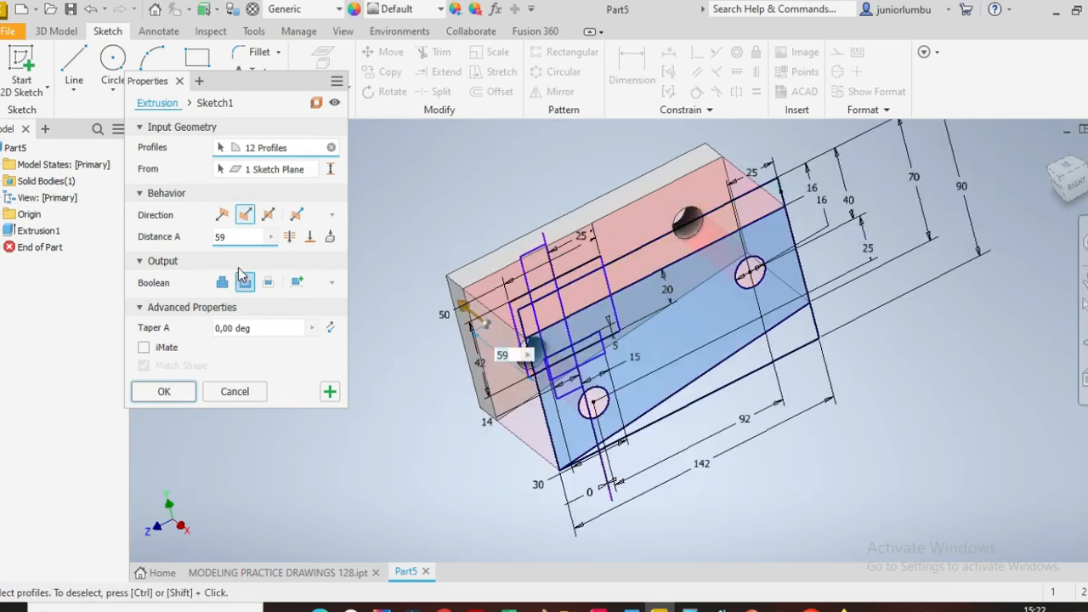
left_click(329, 394)
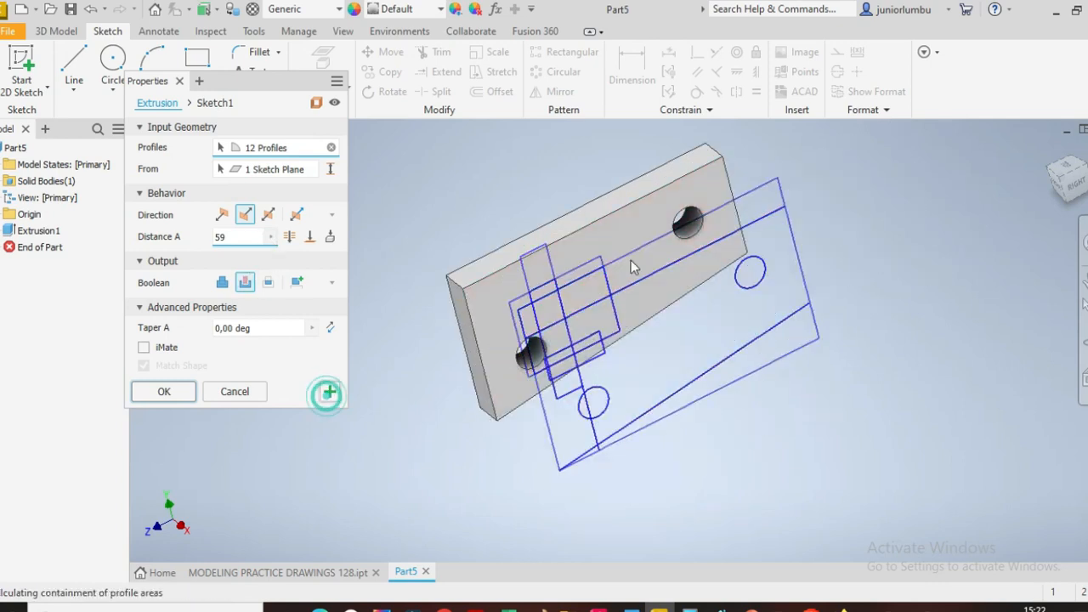
scroll(737, 208, "up", 5)
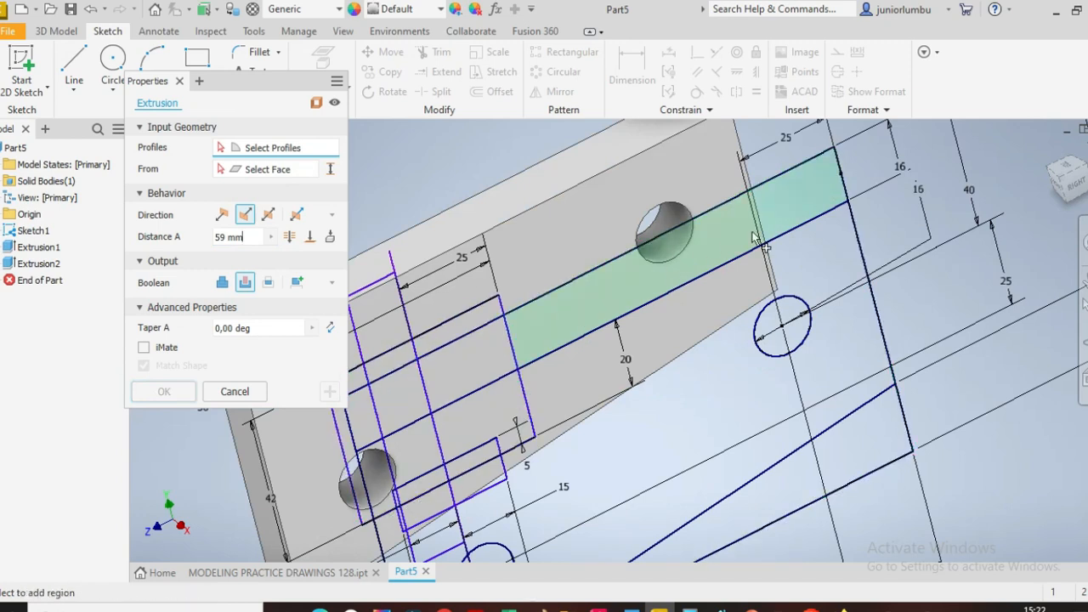
Extrude all regions of the strip along the sketch's upper edge 75 mm, joined to the body, and continue with another extrusion.
left_click(837, 217)
scroll(686, 259, "down", 5)
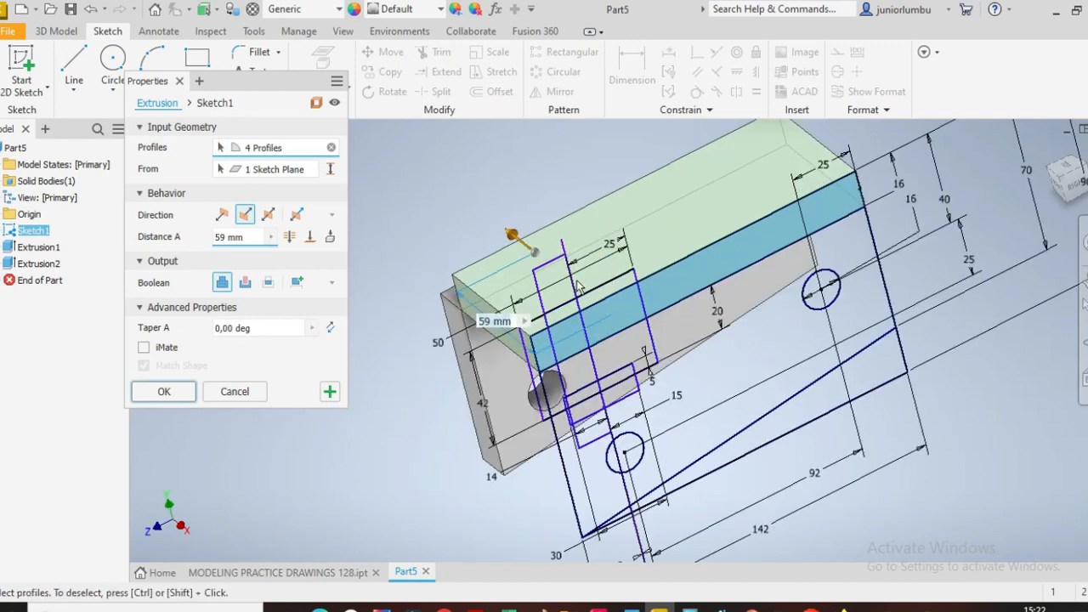
left_click_drag(252, 240, 202, 246)
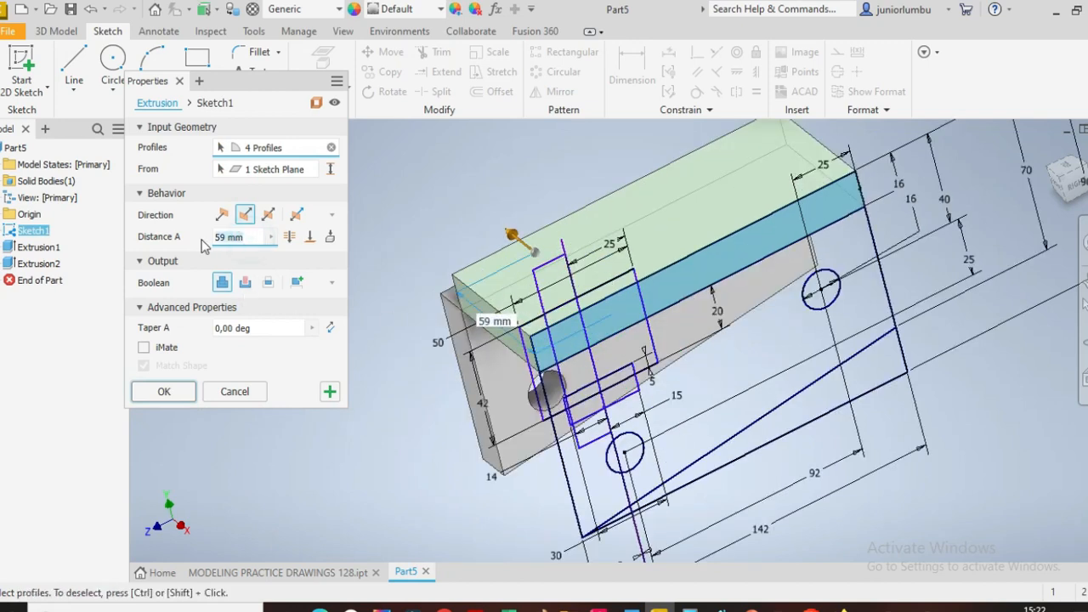
type("7")
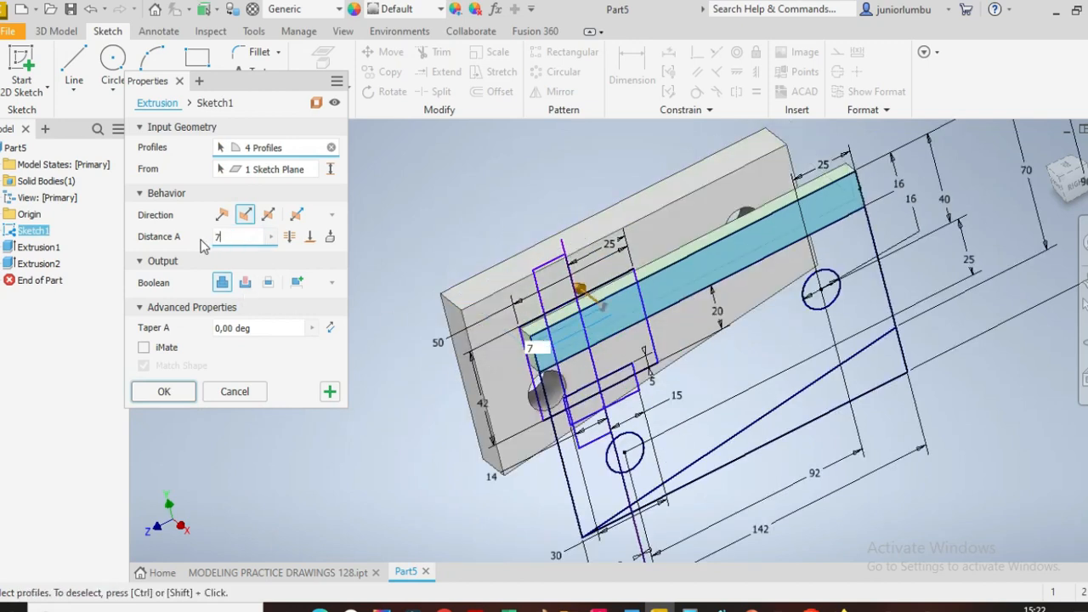
type("5")
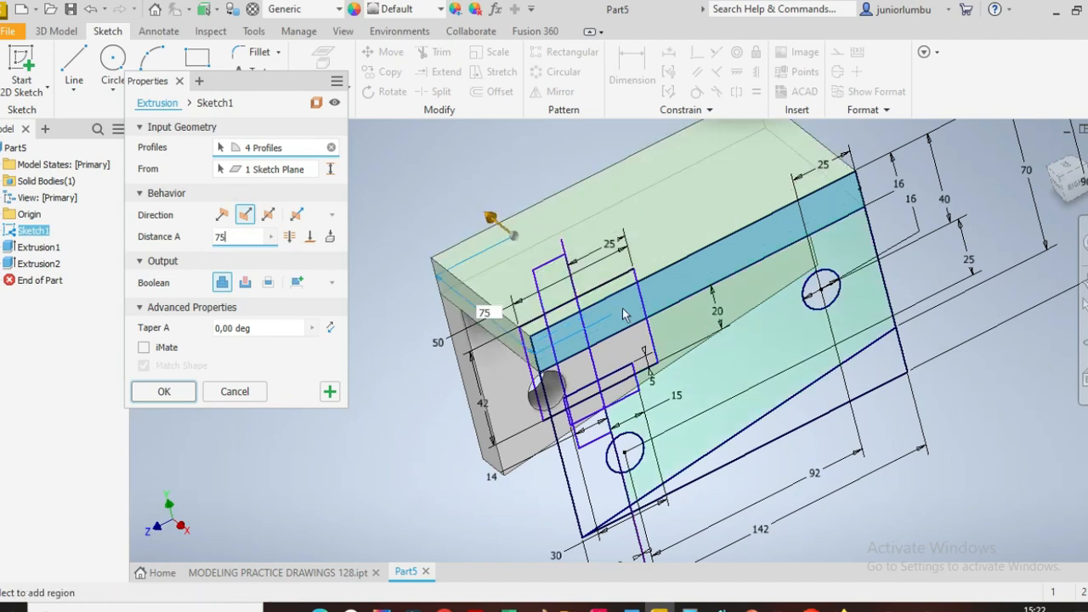
left_click(330, 392)
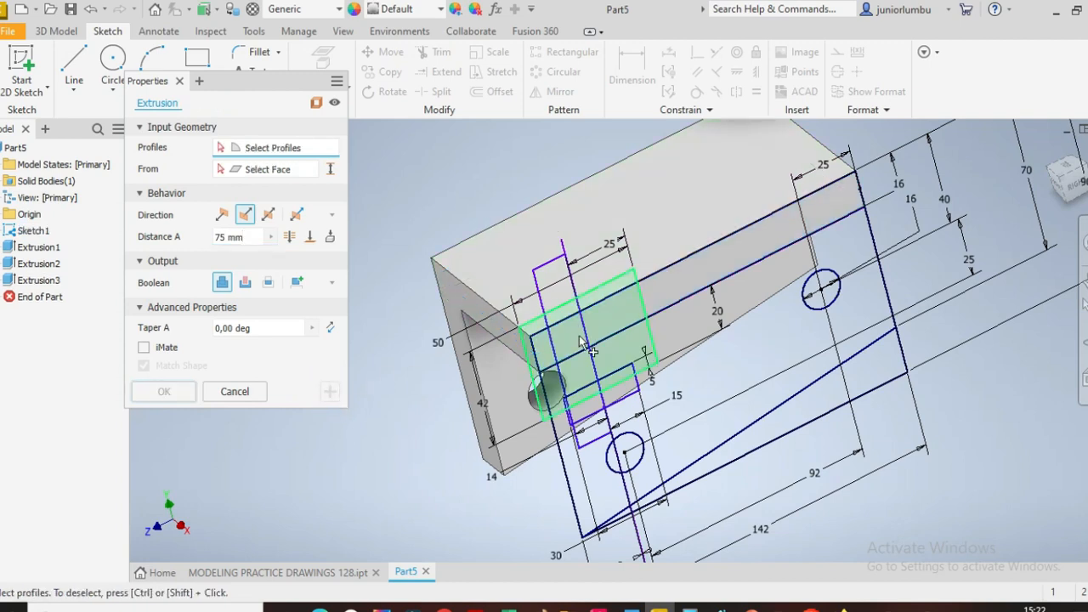
Cut the part of the upper strip outside the 50 mm wide rectangle to a depth of 25 mm, in the flipped direction.
left_click(748, 254)
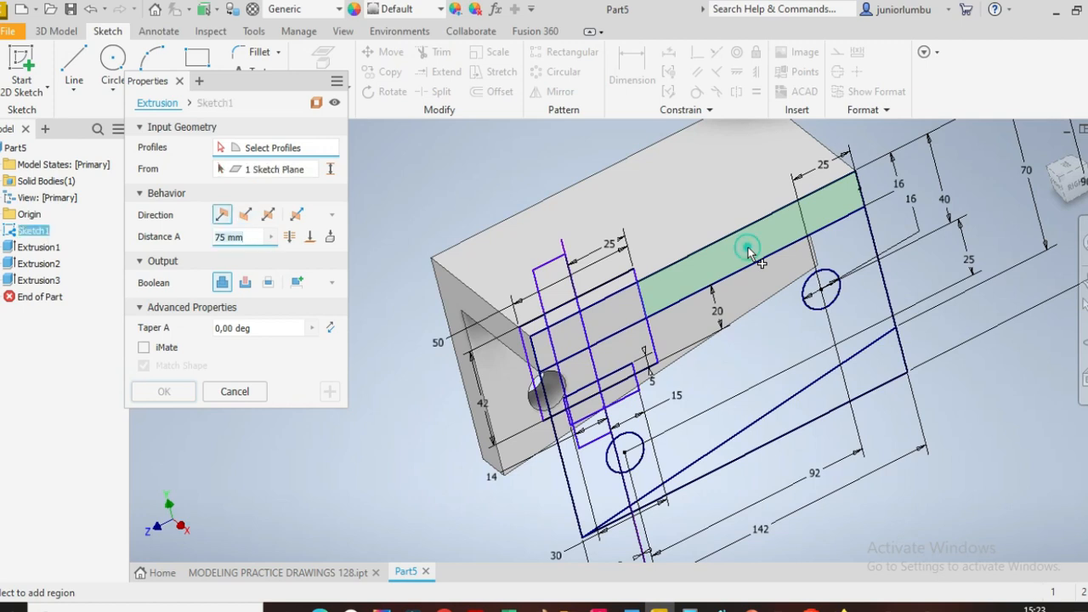
left_click(245, 216)
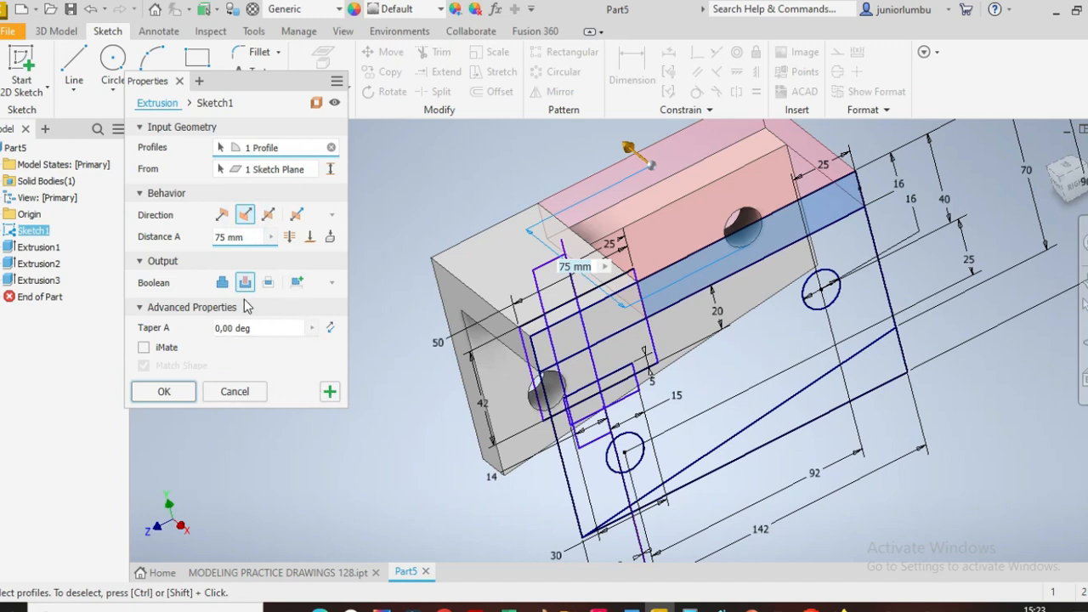
left_click(243, 239)
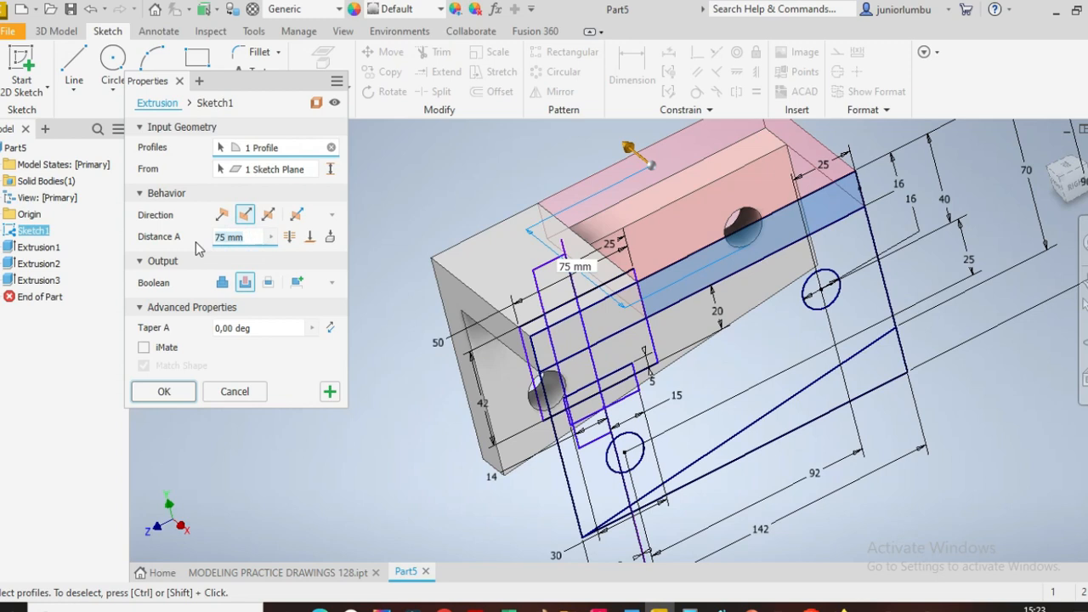
type("5")
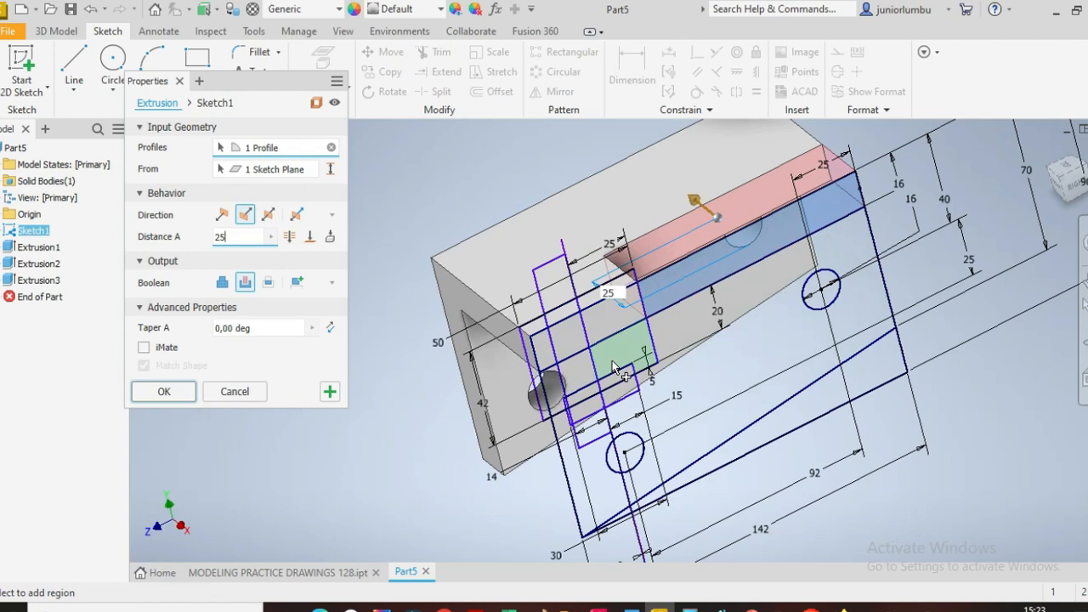
scroll(723, 374, "down", 3)
scroll(731, 371, "up", 2)
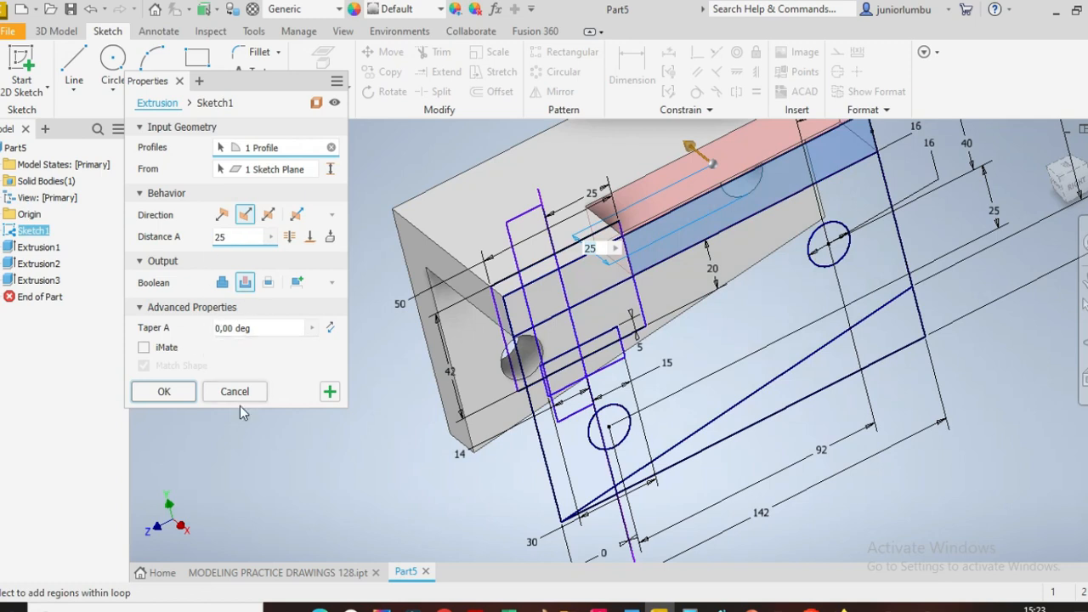
left_click(166, 391)
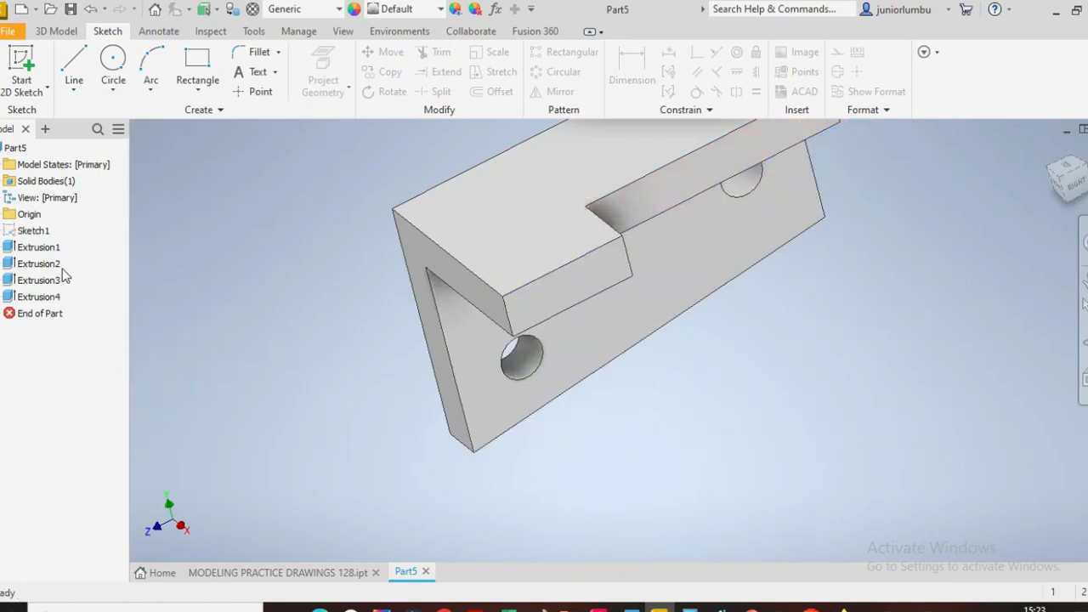
Make Sketch1 visible again.
scroll(256, 328, "down", 1)
scroll(334, 263, "up", 3)
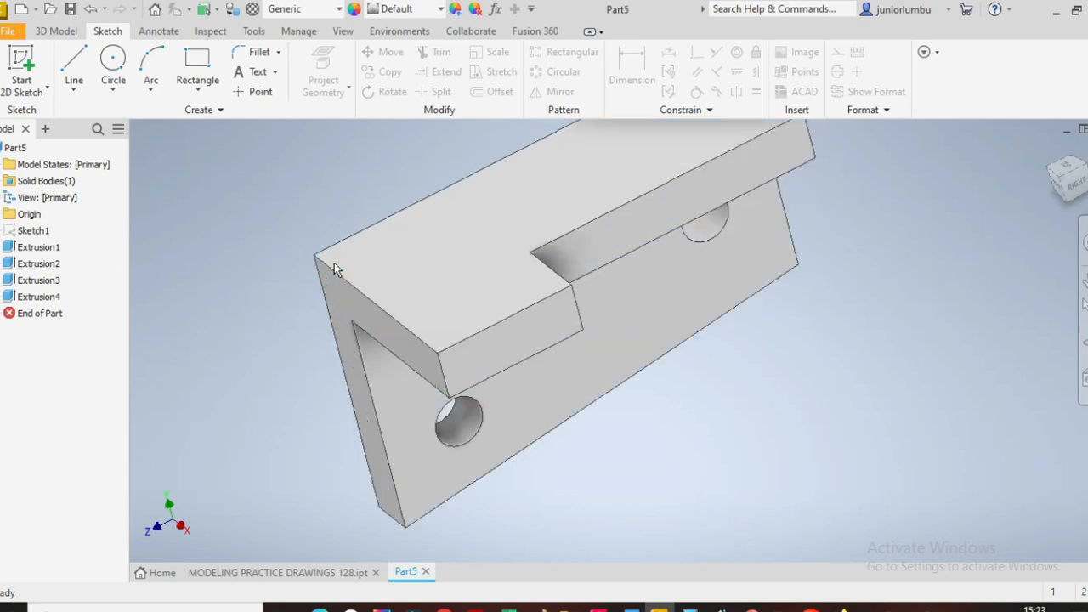
right_click(32, 232)
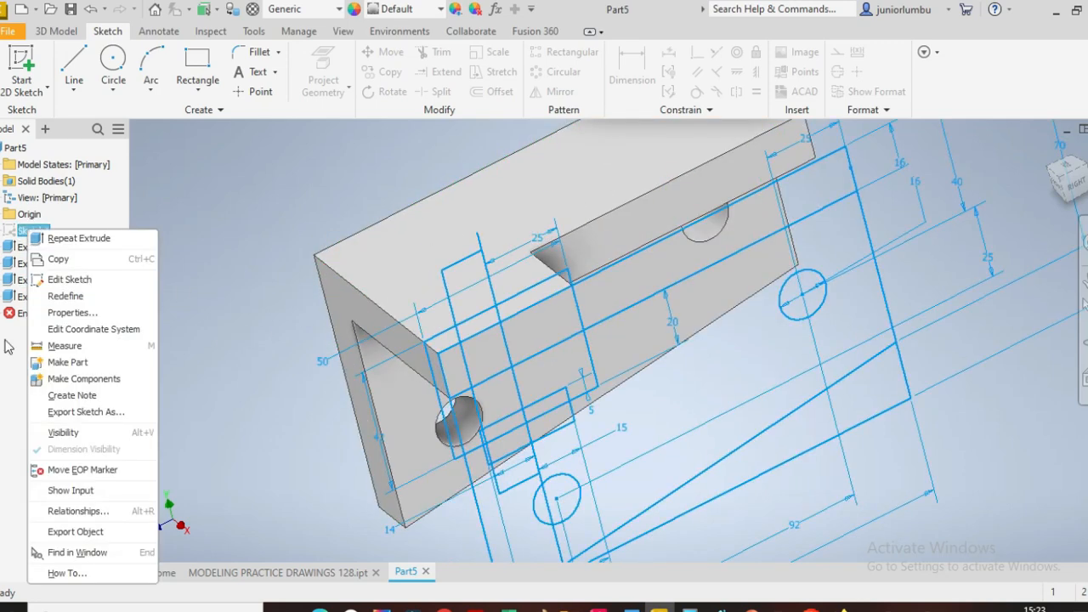
left_click(82, 433)
Start a Revolve and pick the outer edge region of the 50 mm wide rectangle and the region over the nearby hole as profiles.
left_click(56, 31)
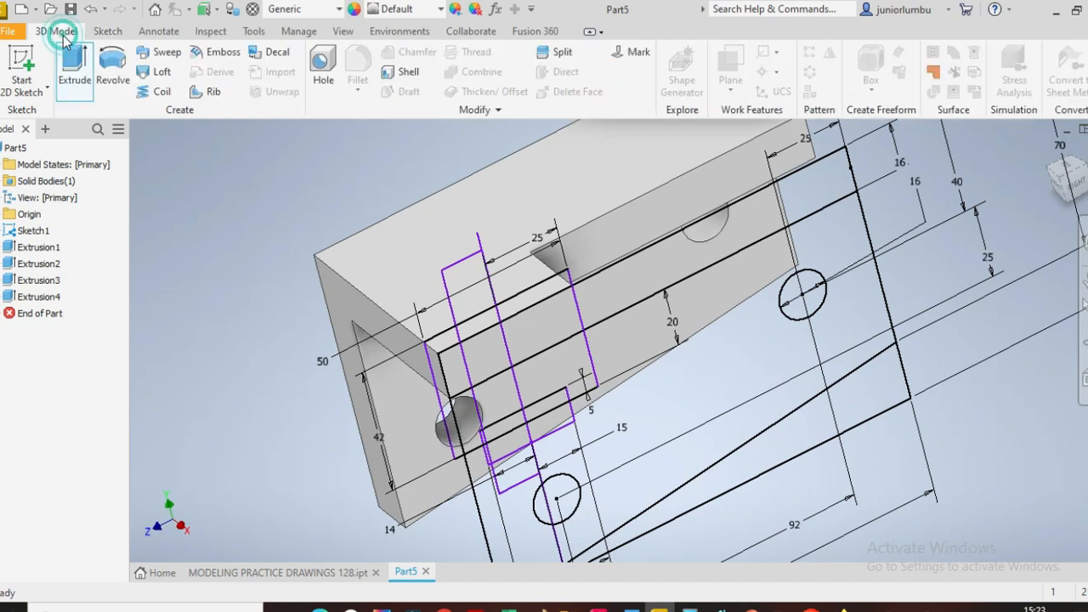
left_click(114, 81)
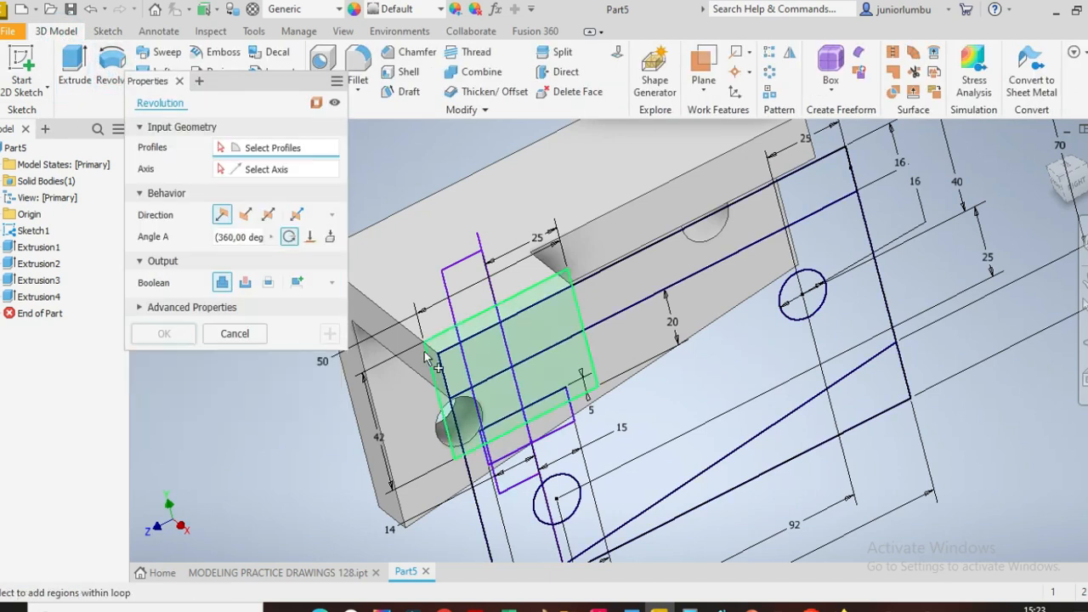
scroll(425, 351, "down", 3)
scroll(425, 456, "up", 3)
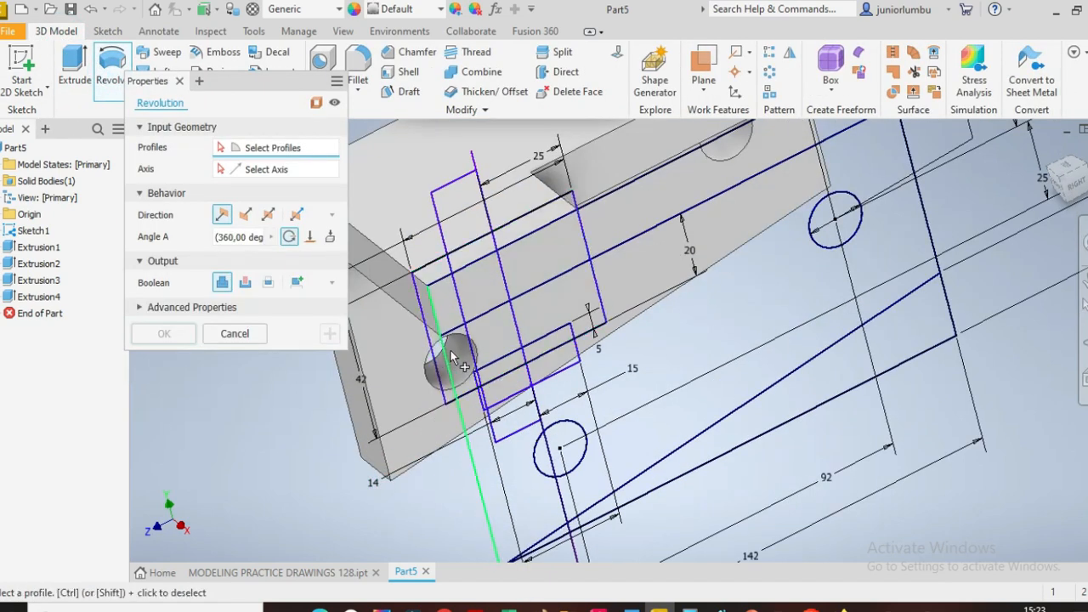
scroll(450, 356, "up", 3)
scroll(451, 349, "down", 2)
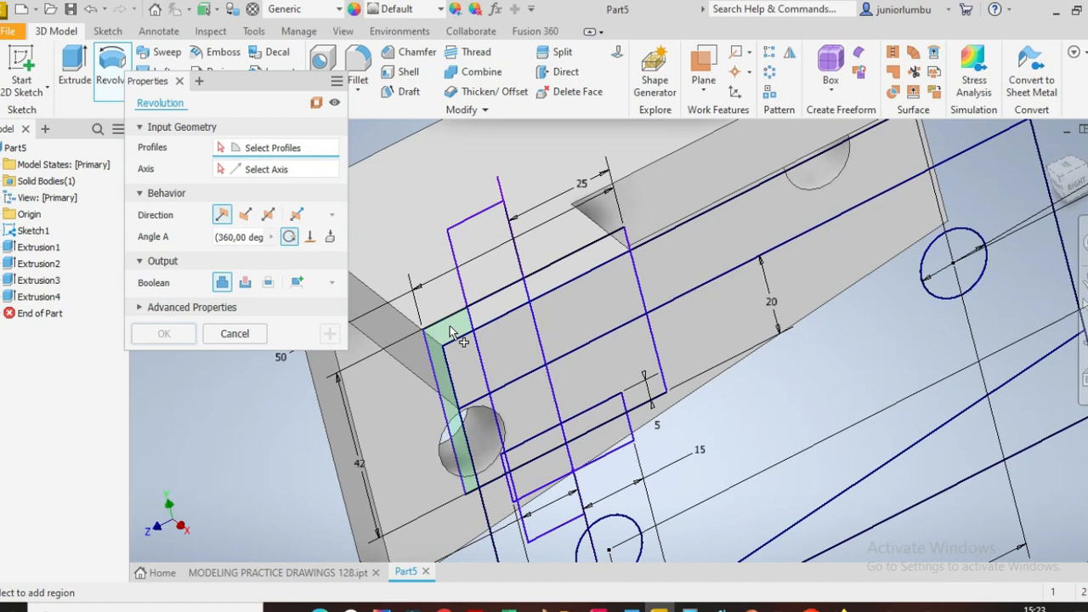
left_click(450, 331)
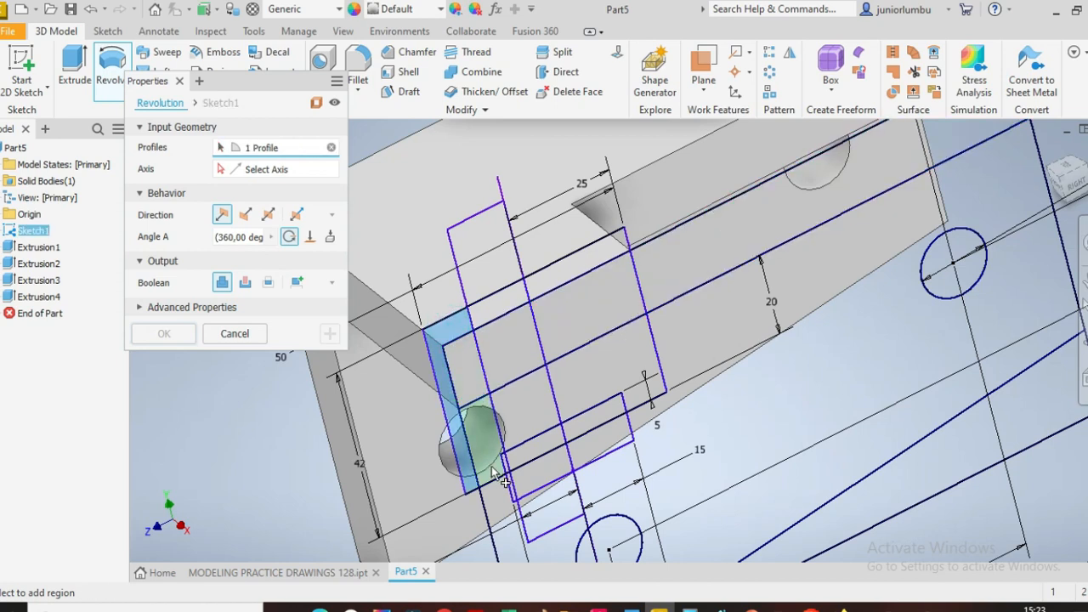
scroll(503, 481, "down", 3)
scroll(519, 400, "up", 4)
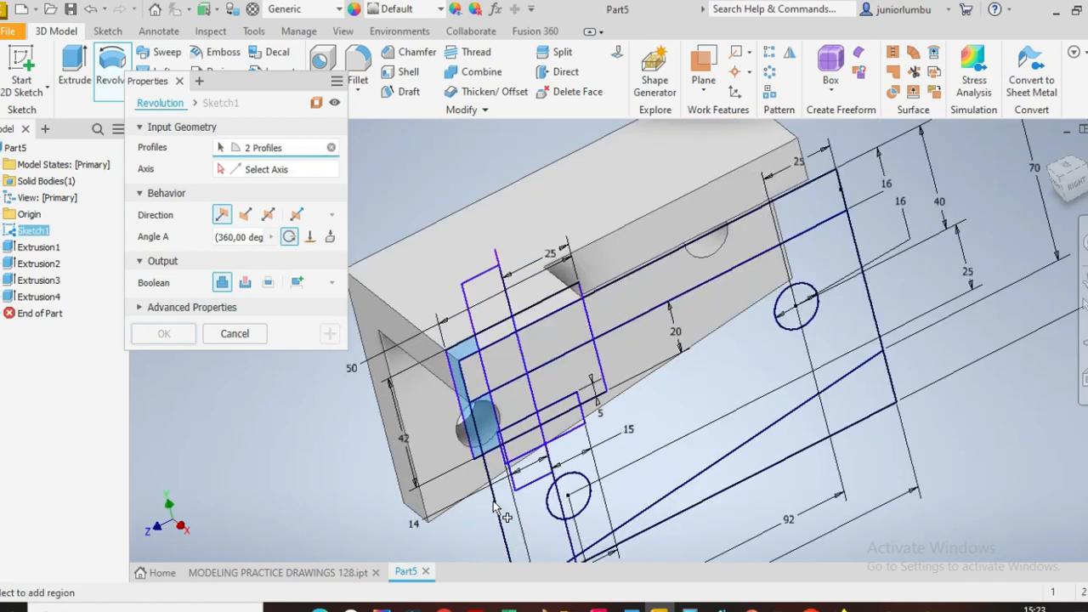
Add the neighbouring regions between the outer edge and the centre line of the 50 mm wide rectangle to the revolve's profiles.
scroll(520, 383, "up", 3)
scroll(498, 388, "up", 3)
left_click(494, 380)
scroll(498, 383, "down", 3)
scroll(503, 297, "down", 2)
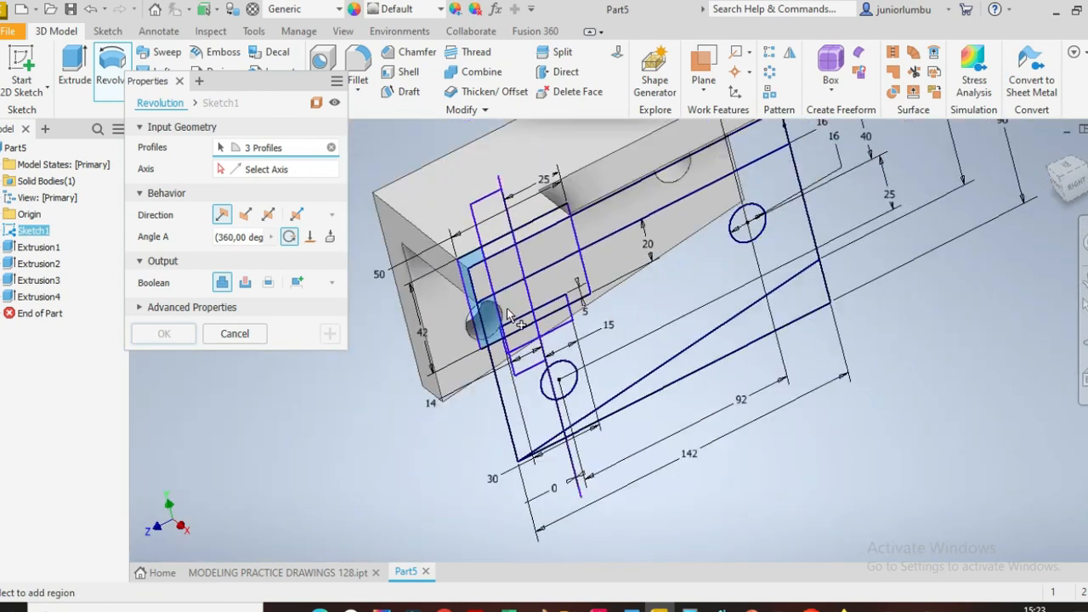
left_click(509, 313)
left_click(514, 267)
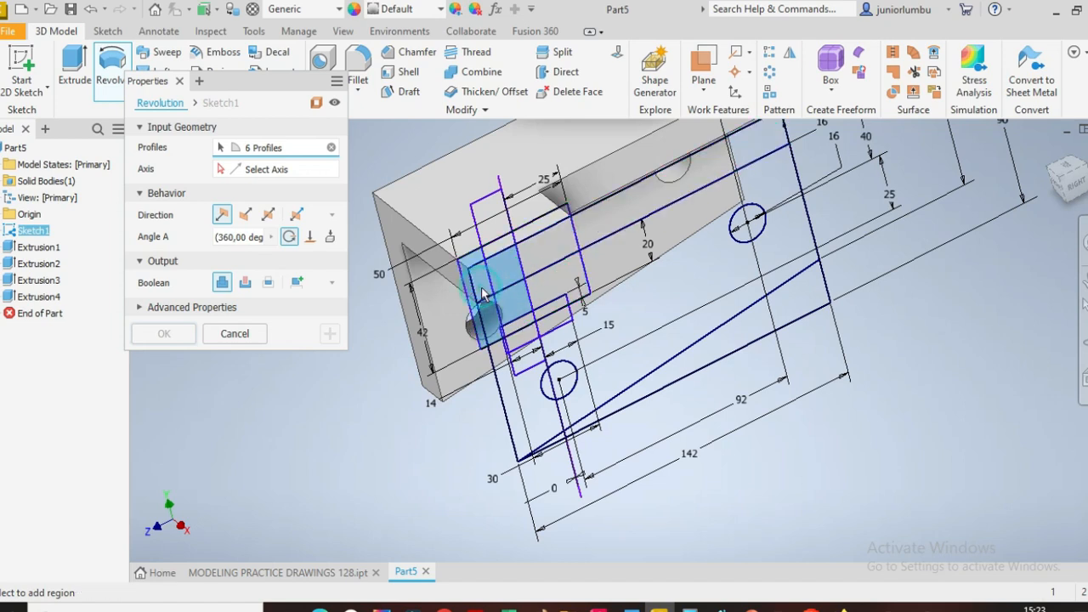
Add the missed lower and upper regions of the 50 mm wide rectangle's near half to the revolve's profiles.
left_click(274, 171)
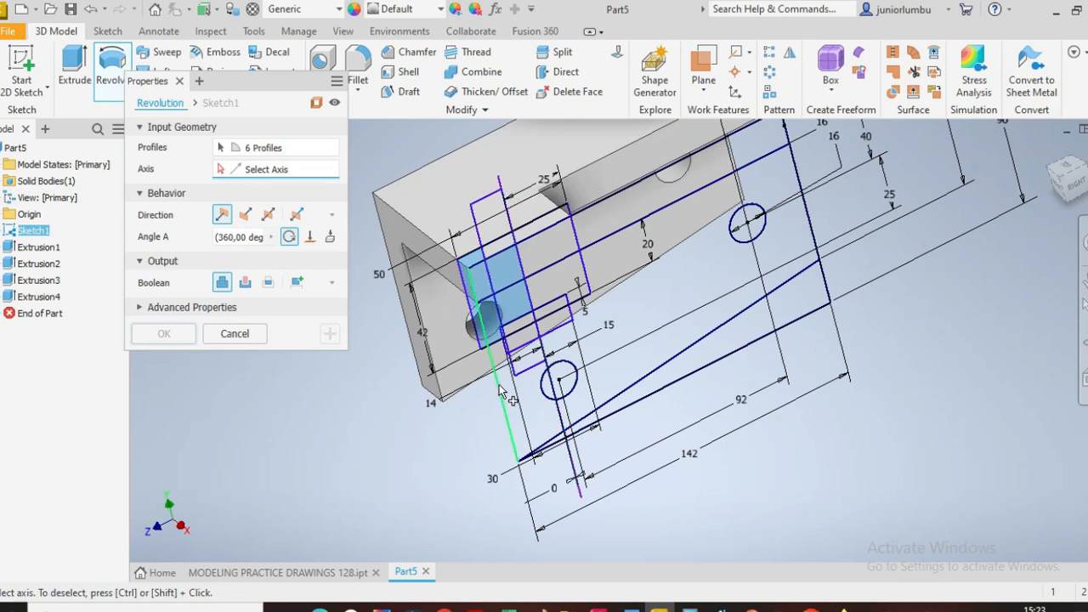
scroll(521, 372, "up", 2)
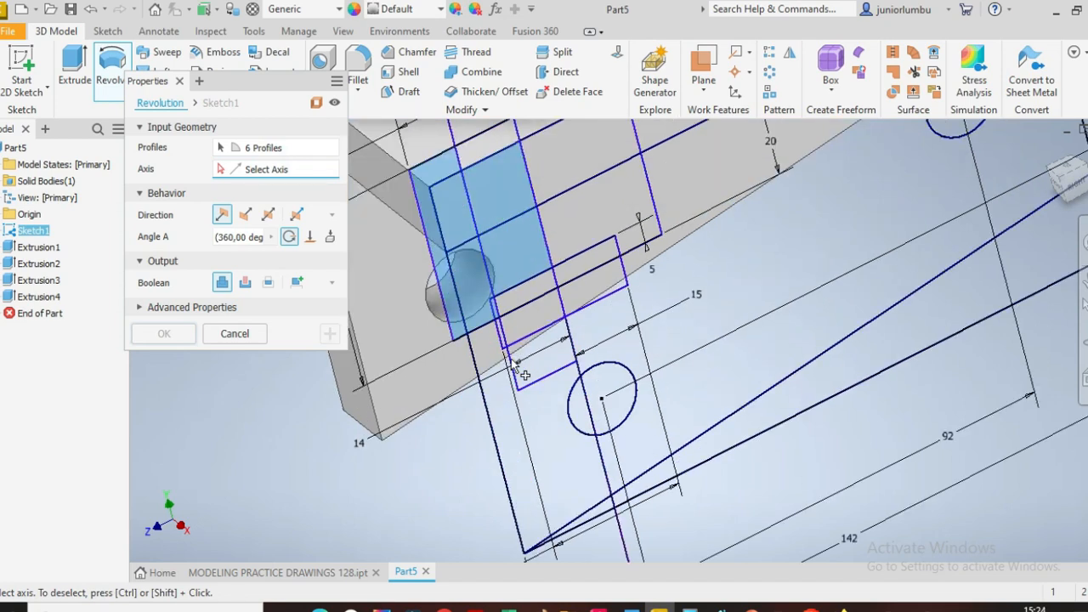
left_click(299, 158)
scroll(516, 310, "up", 3)
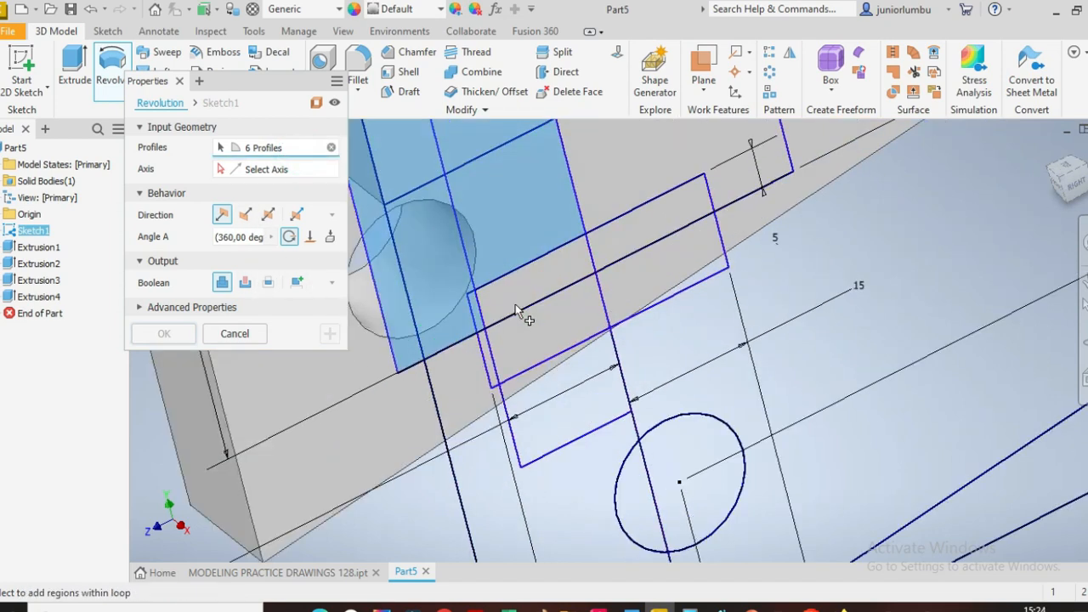
left_click(515, 286)
scroll(516, 287, "down", 3)
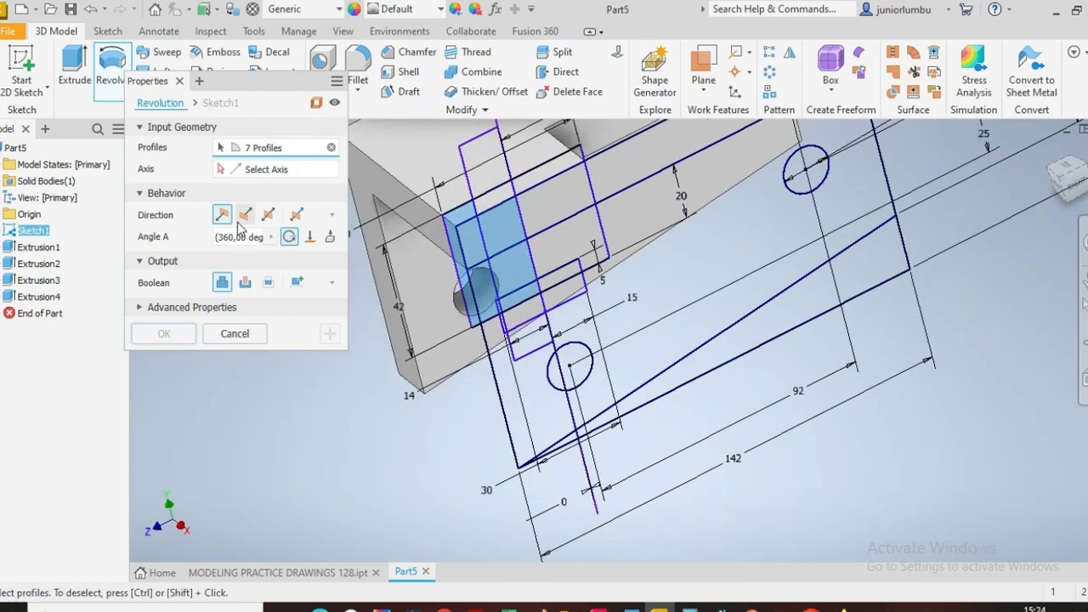
scroll(490, 194, "up", 3)
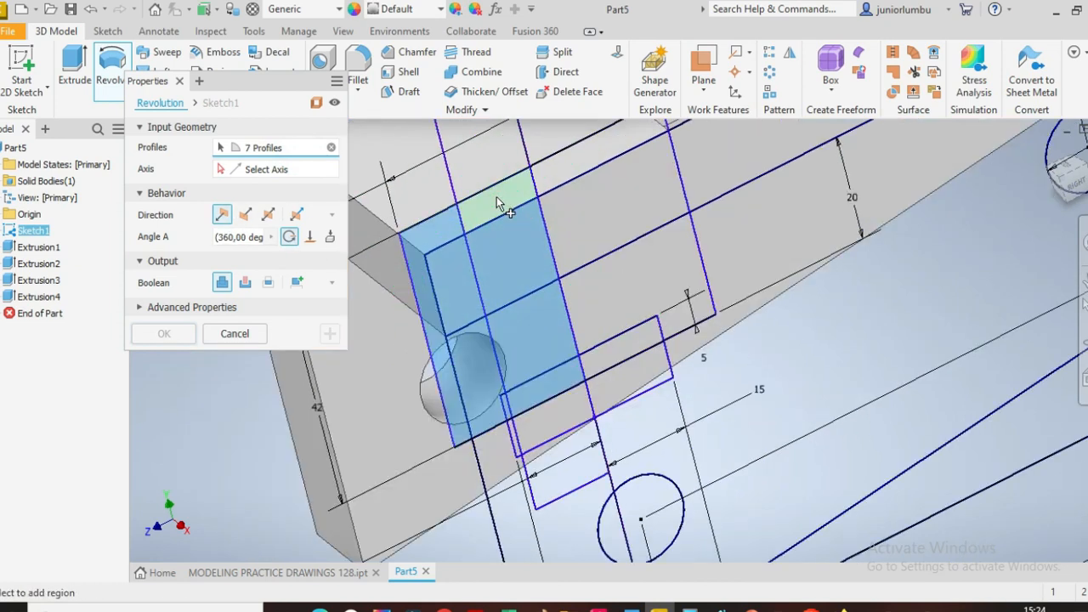
left_click(497, 197)
Use the rectangle's long centre line as the axis, apply the full 360° revolve and continue with another revolve.
left_click(272, 172)
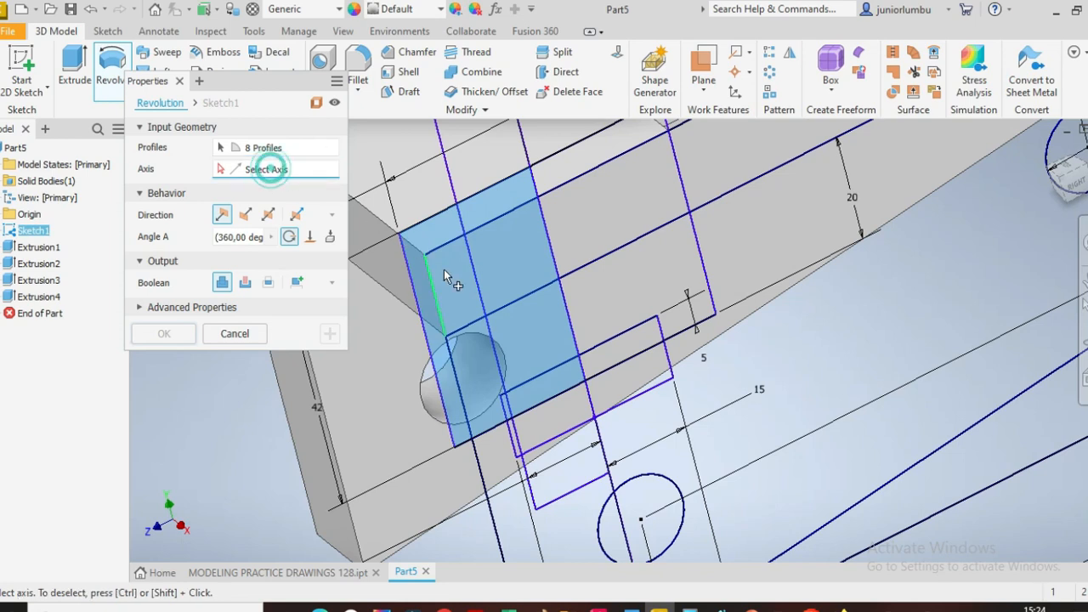
scroll(444, 270, "down", 3)
scroll(476, 183, "up", 3)
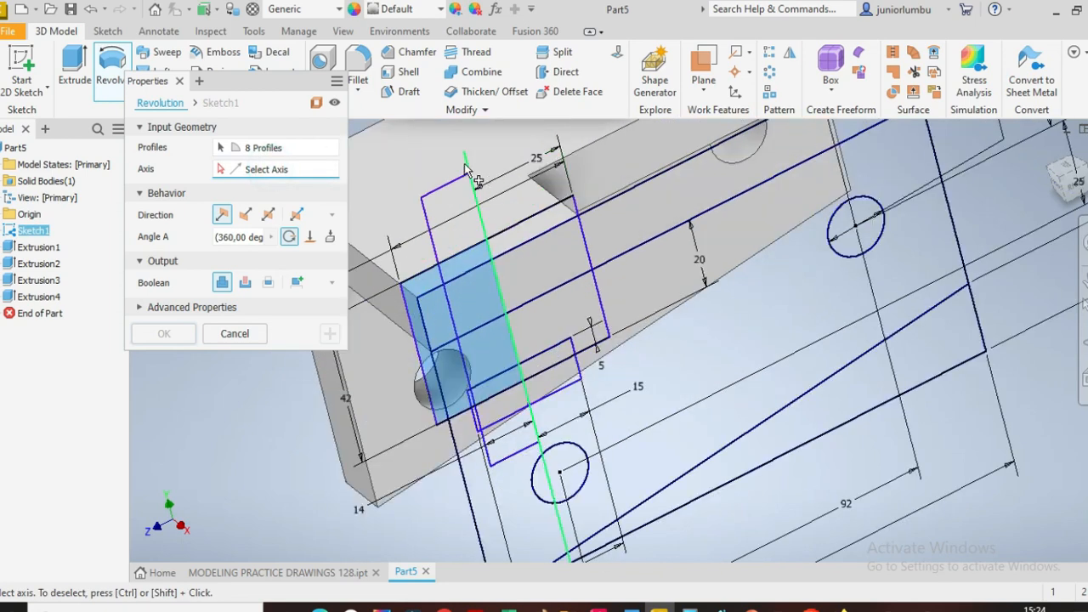
left_click(467, 168)
scroll(445, 227, "down", 5)
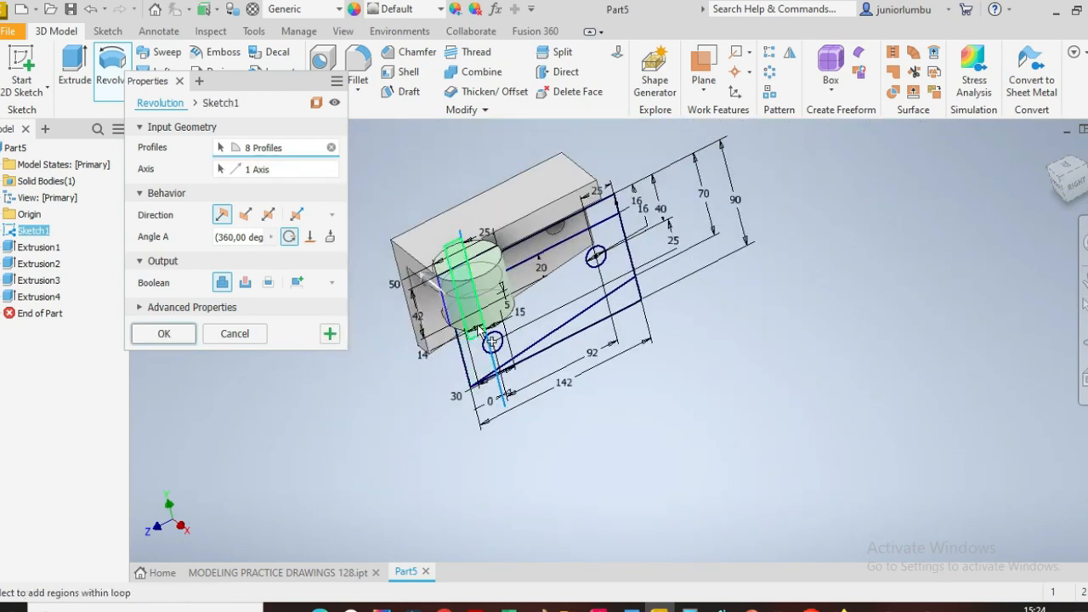
scroll(479, 330, "up", 3)
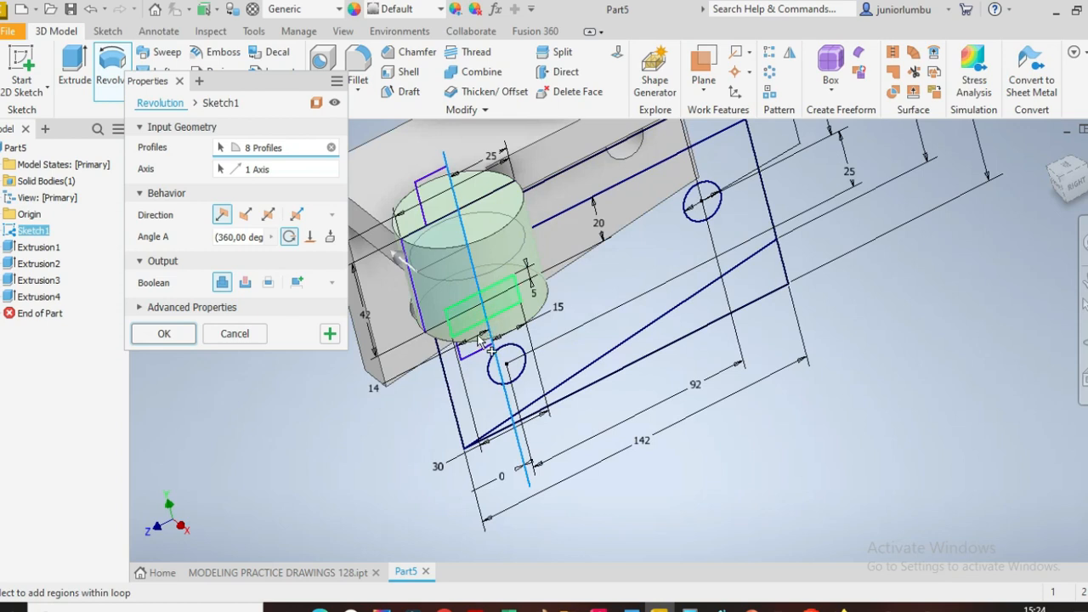
left_click(330, 334)
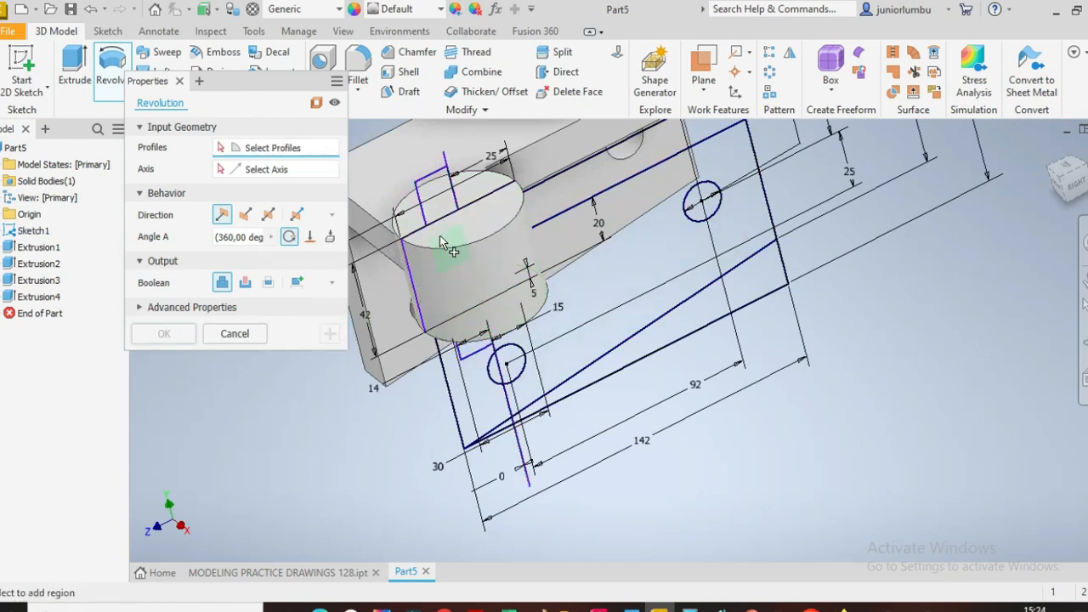
Bore the cylindrical boss with a full 360° revolve cut of the narrow 14 mm wide rectangle about the boss's centre line.
left_click(442, 185)
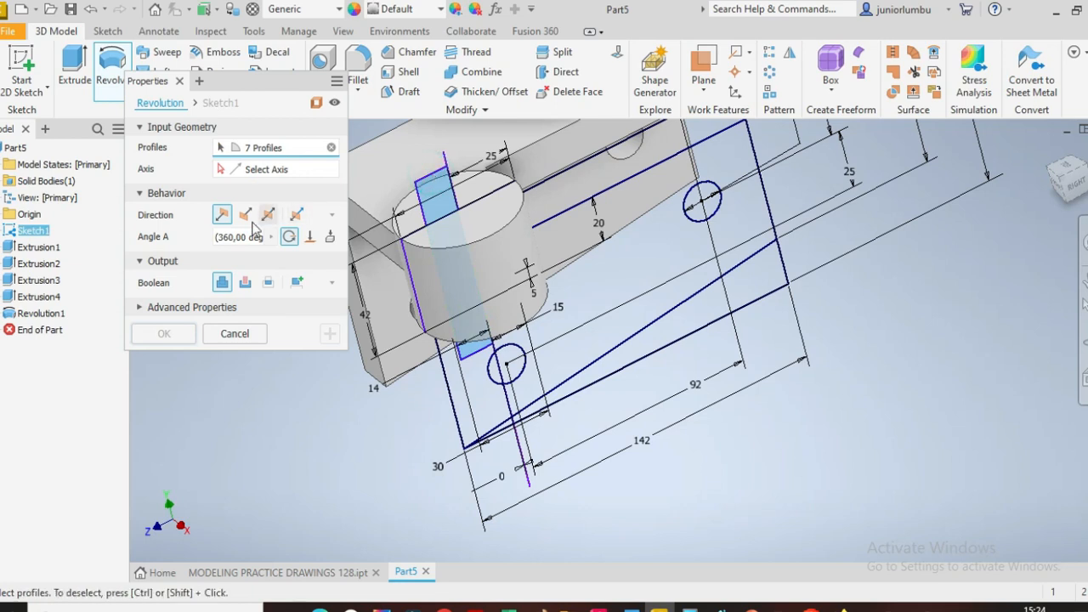
left_click(266, 172)
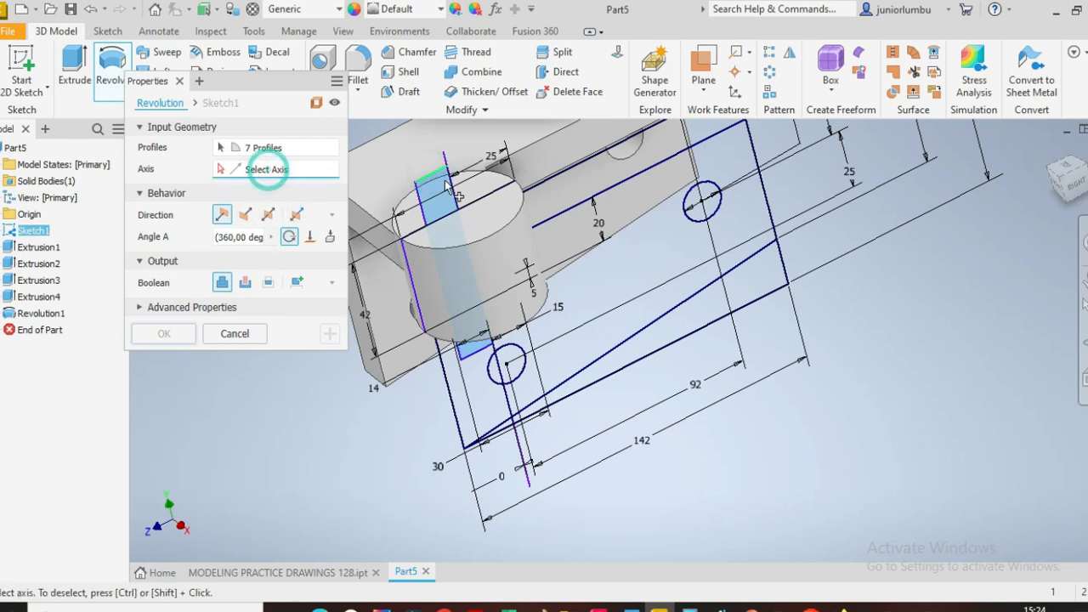
left_click(507, 398)
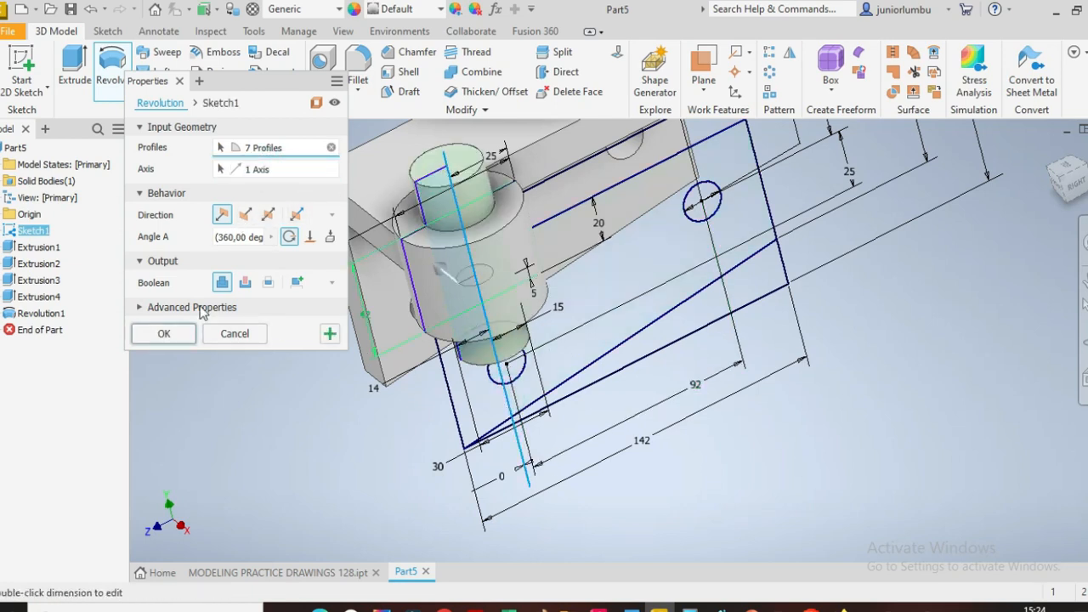
left_click(246, 284)
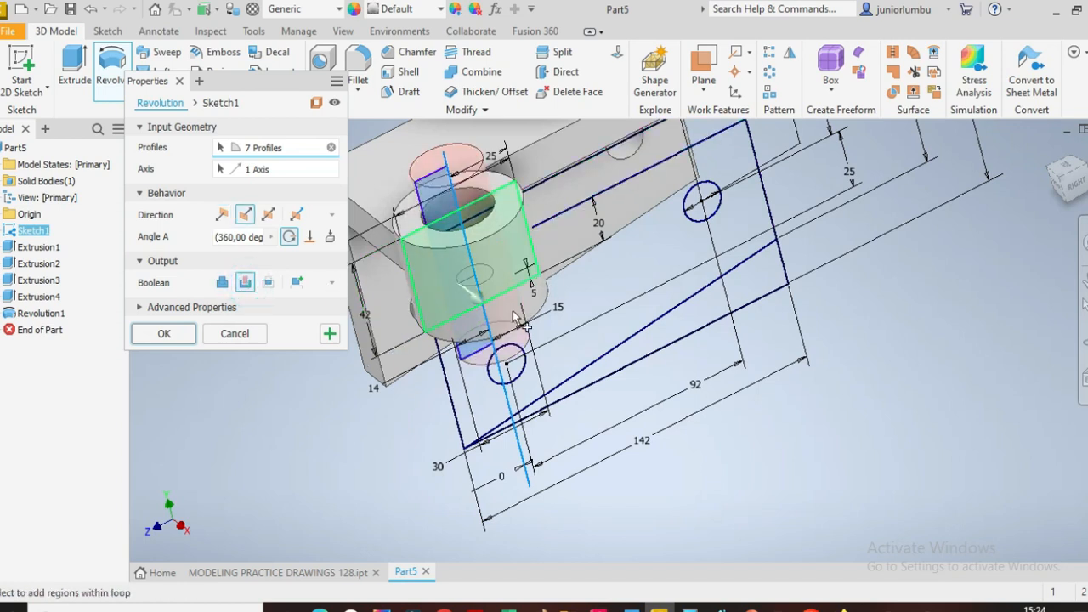
scroll(576, 321, "down", 3)
mouse_move(1075, 192)
left_mouse_down()
mouse_move(1040, 127)
mouse_move(1070, 238)
mouse_move(1069, 136)
mouse_move(1070, 199)
left_mouse_up()
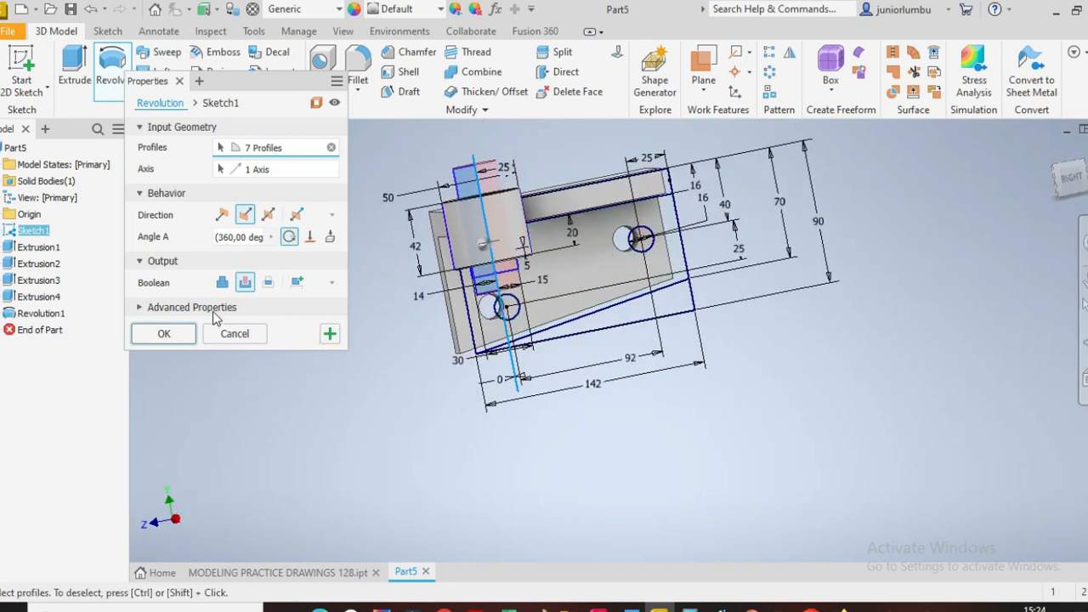
left_click(162, 335)
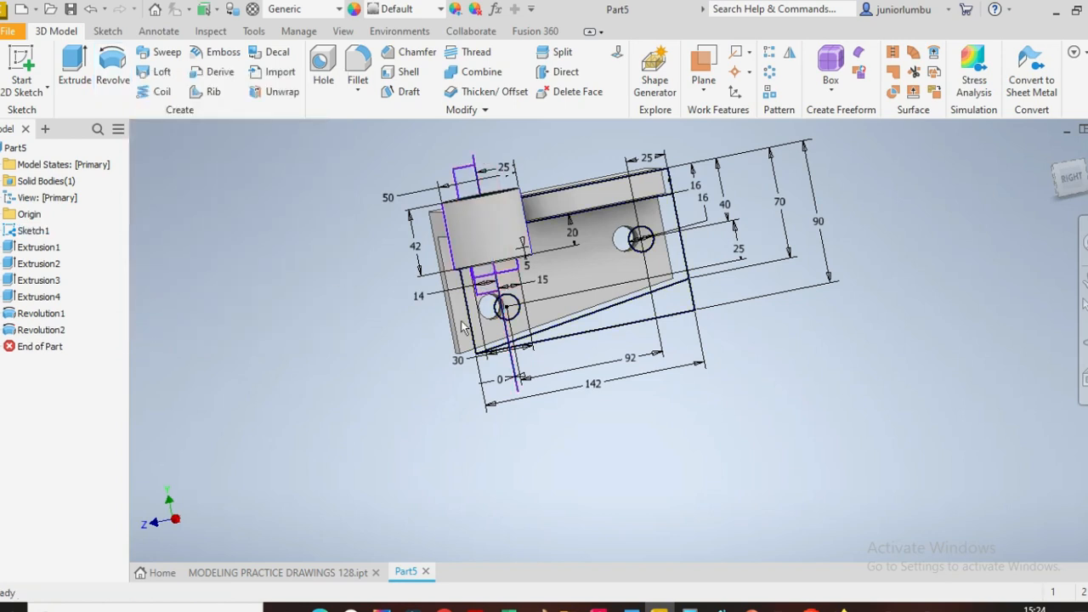
Start an Extrude and pick the narrow rectangle crossing the boss's end near the lower hole as the profile.
scroll(522, 217, "up", 3)
left_click(82, 78)
scroll(515, 297, "up", 3)
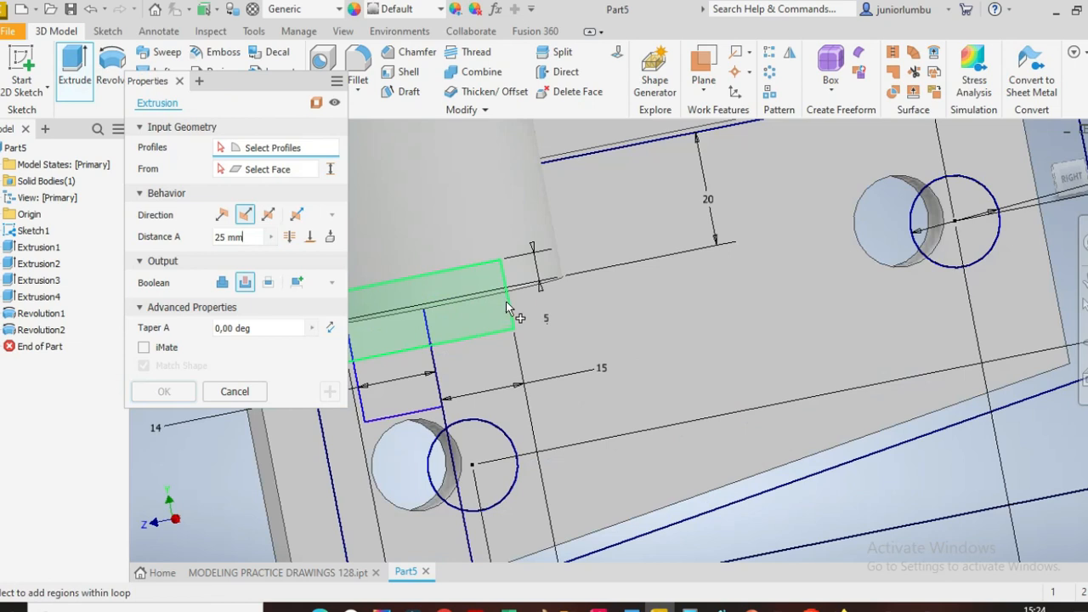
left_click(507, 311)
scroll(508, 312, "down", 5)
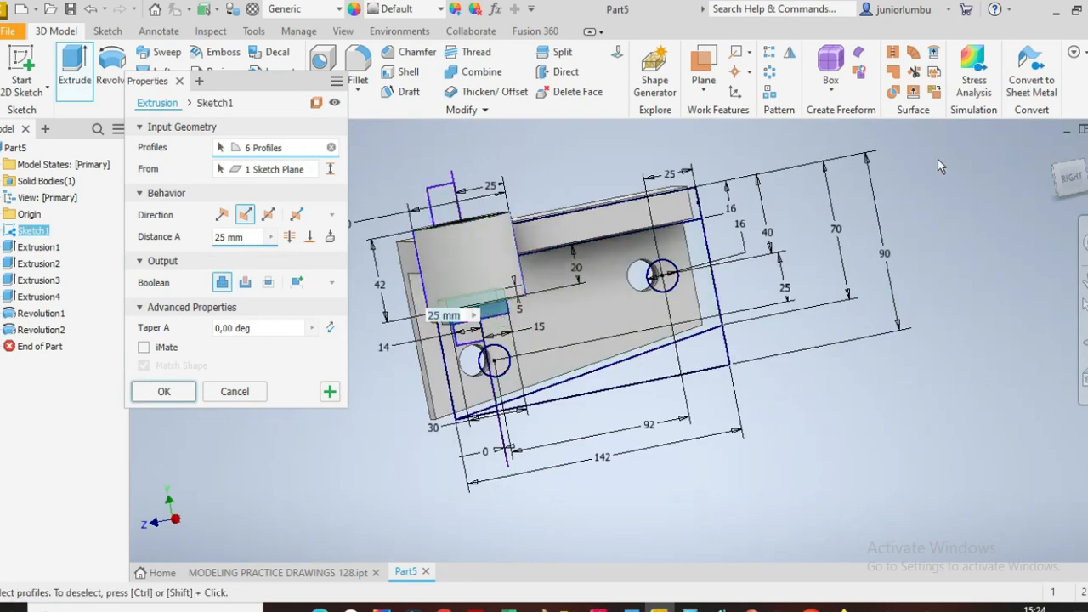
left_click(1069, 187)
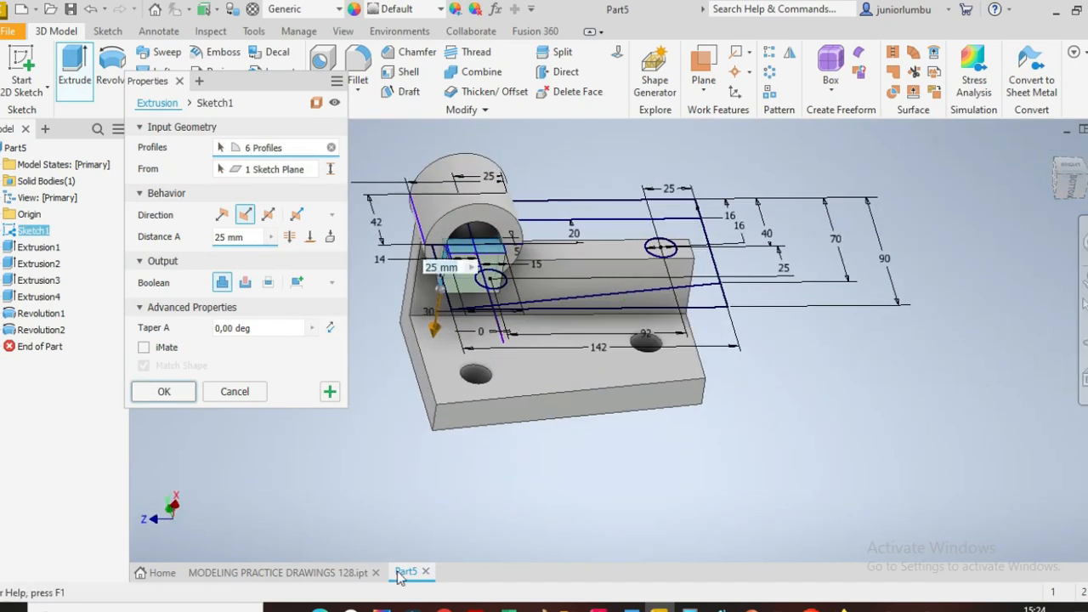
Check the boss slot in MODELING PRACTICE DRAWINGS 128.ipt and cut the selected rectangle from Part5's boss symmetrically over 60 mm.
left_click(269, 573)
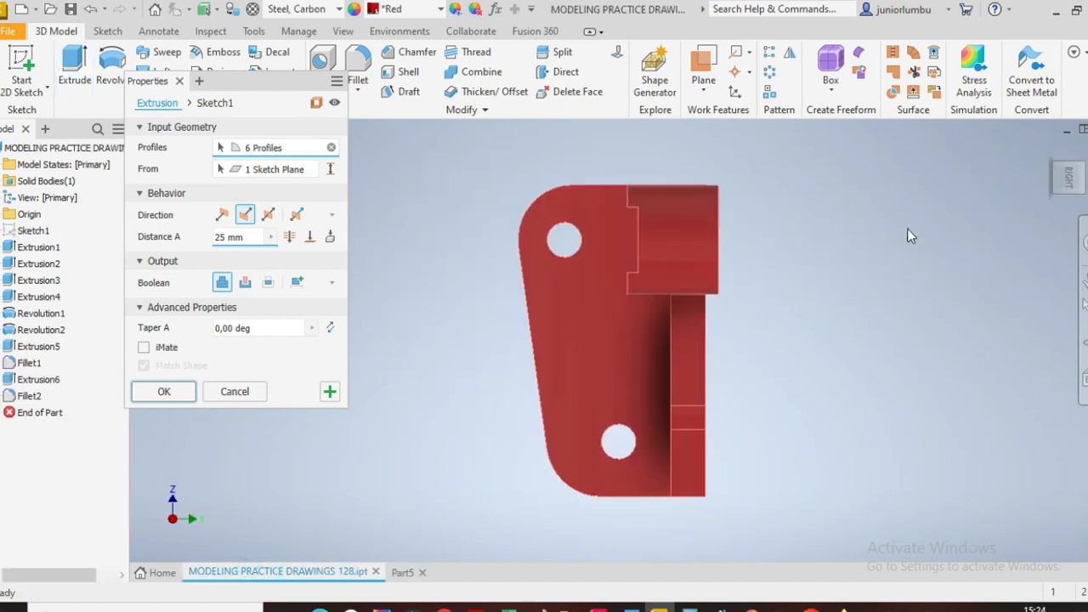
left_click(1069, 182)
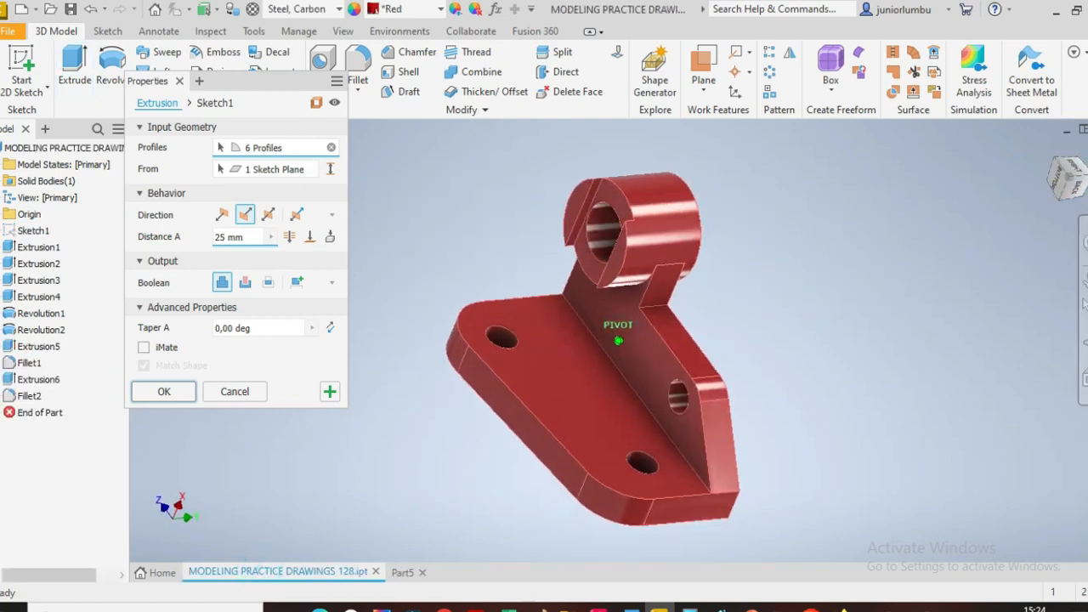
left_click(1056, 195)
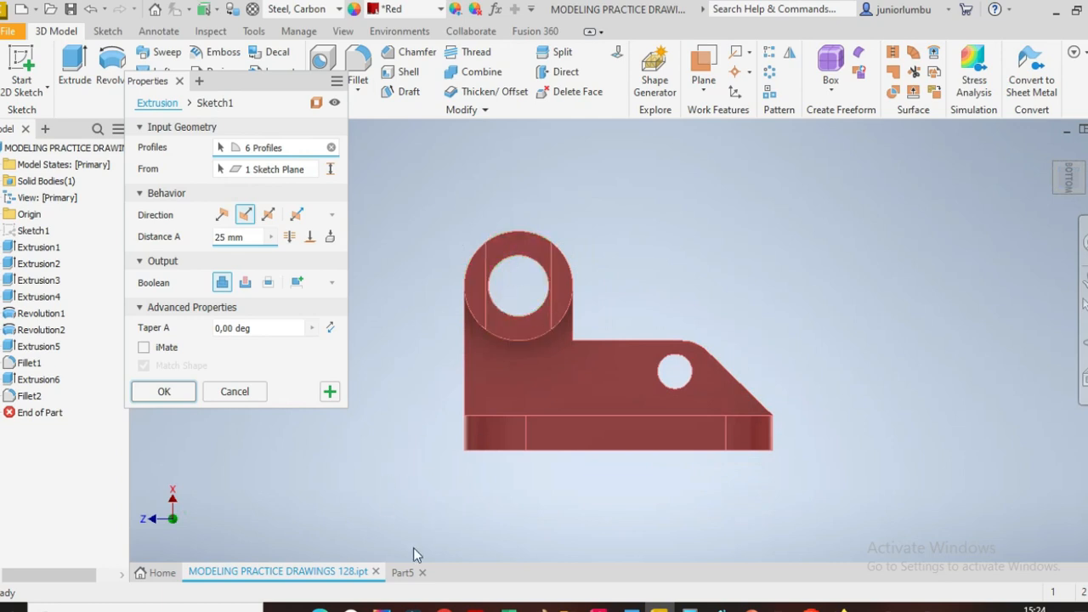
left_click(400, 573)
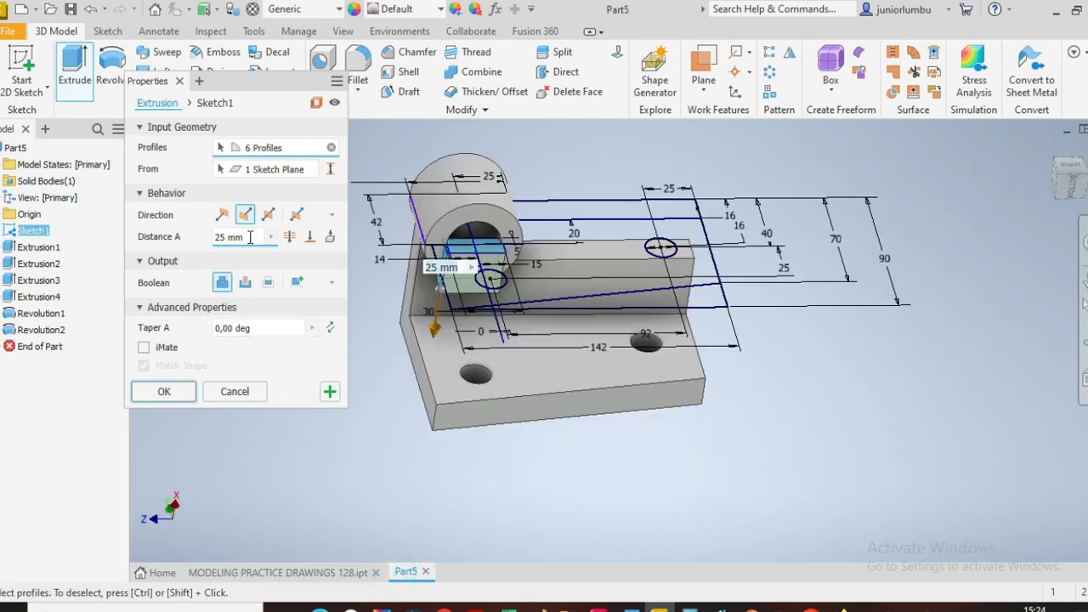
double_click(250, 237)
type("60")
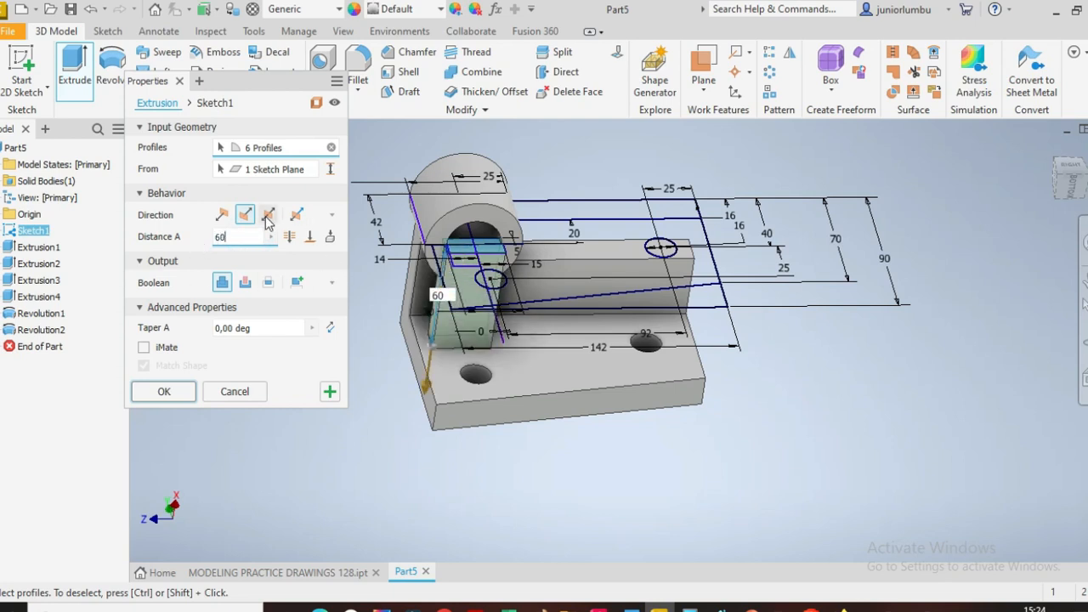
left_click(267, 216)
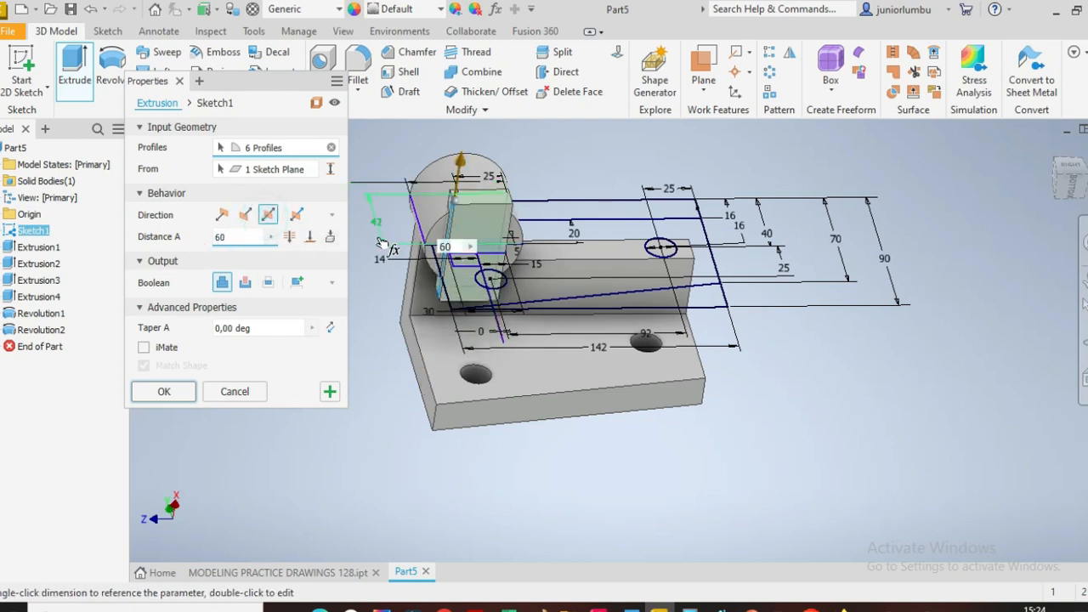
left_click(245, 283)
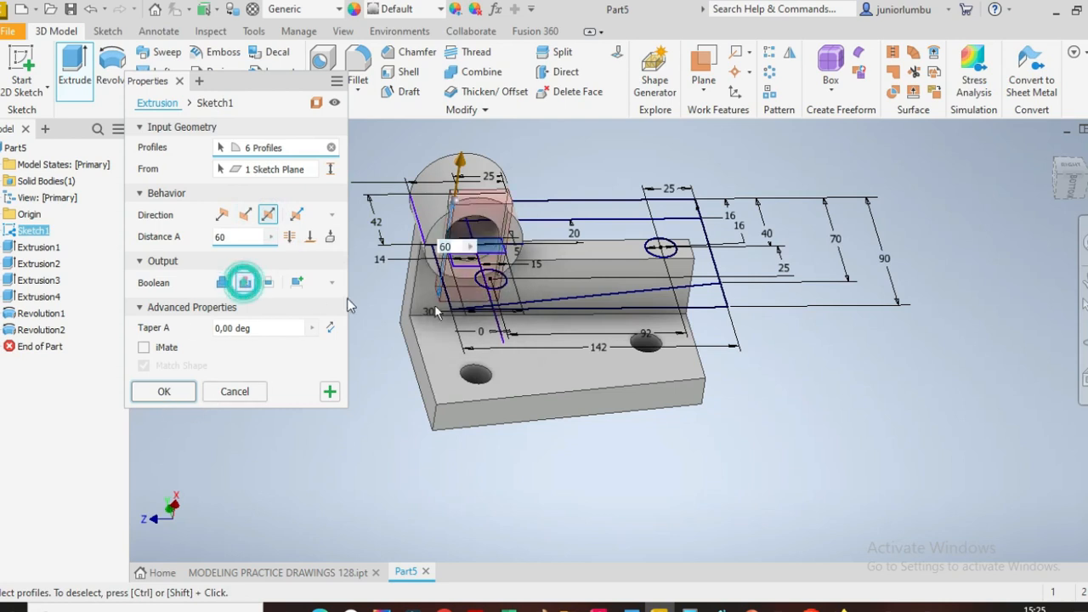
left_click(1069, 183)
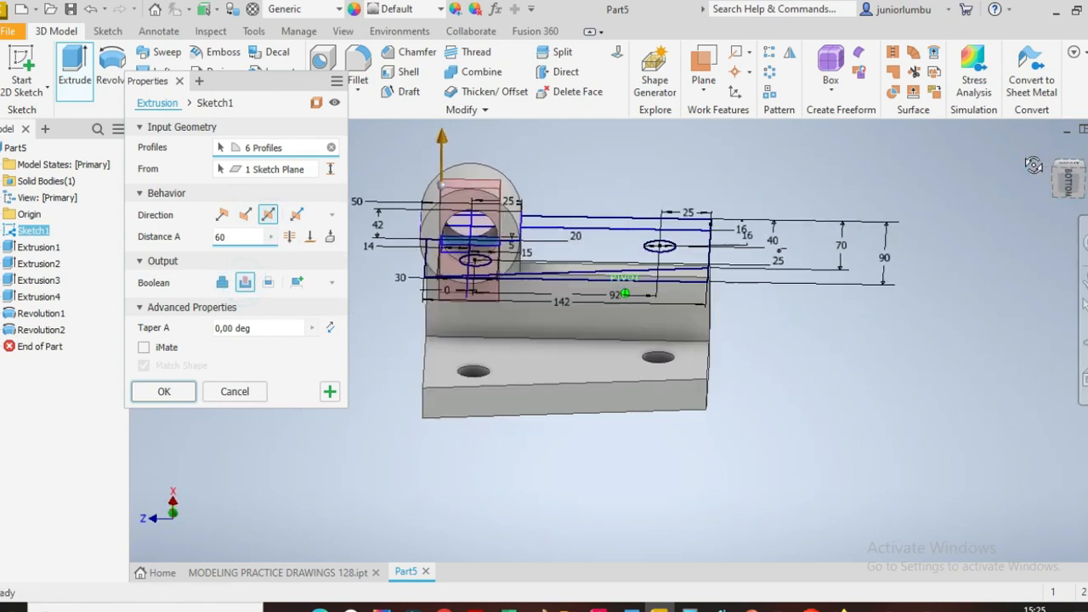
left_click_drag(1066, 182, 1080, 182)
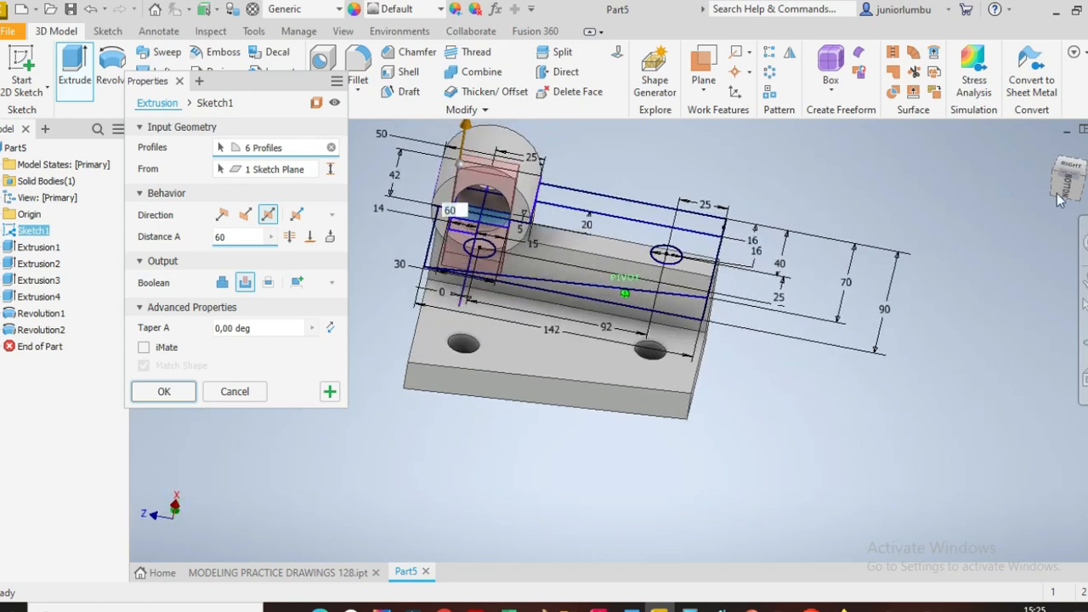
left_click(162, 393)
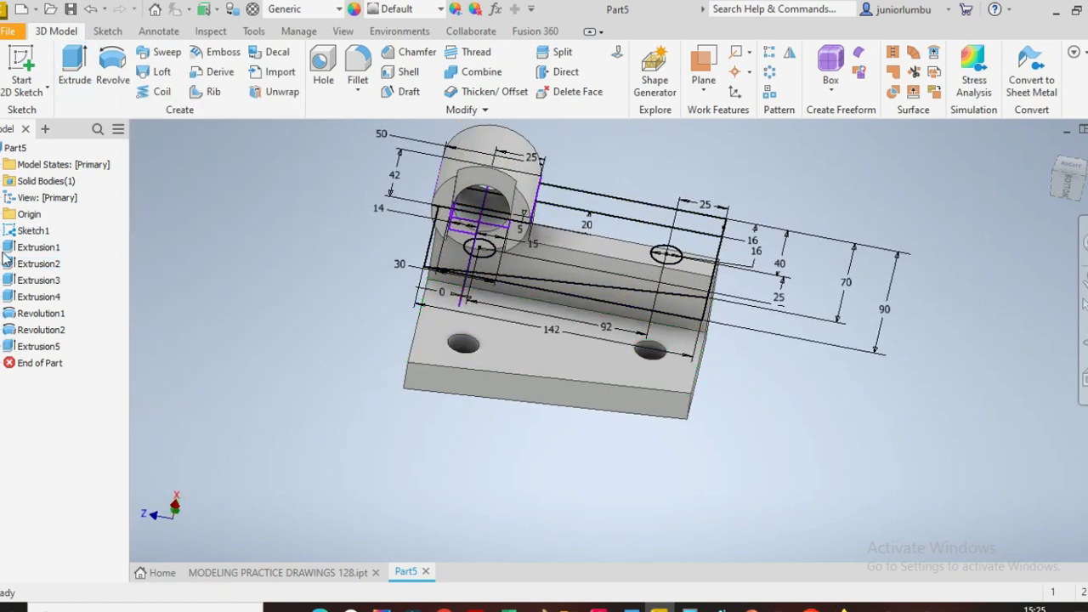
Hide Sketch1 and its dimensions from the model.
right_click(34, 231)
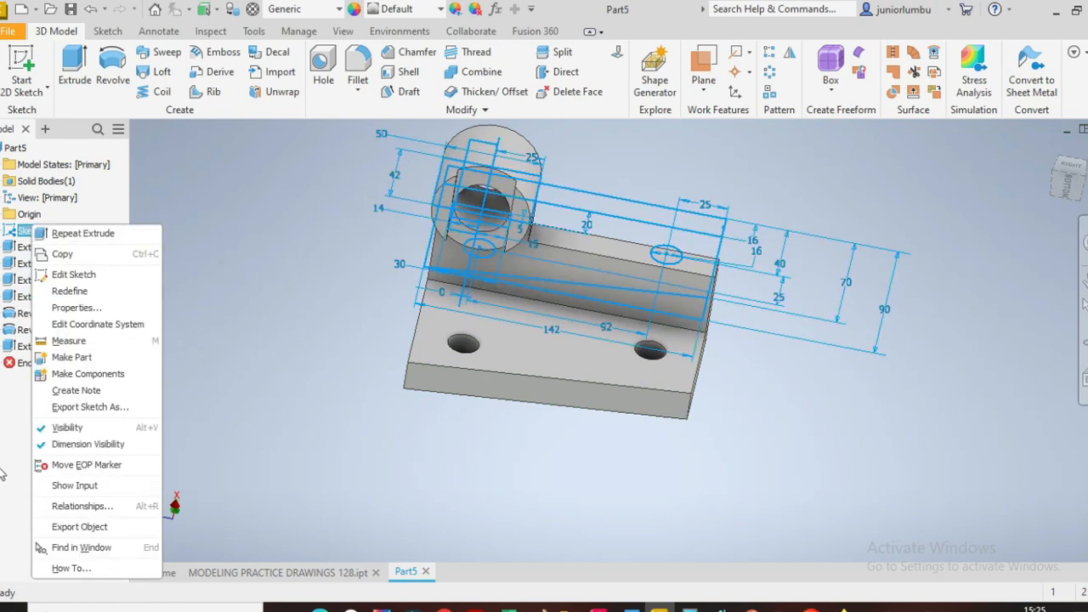
left_click(68, 428)
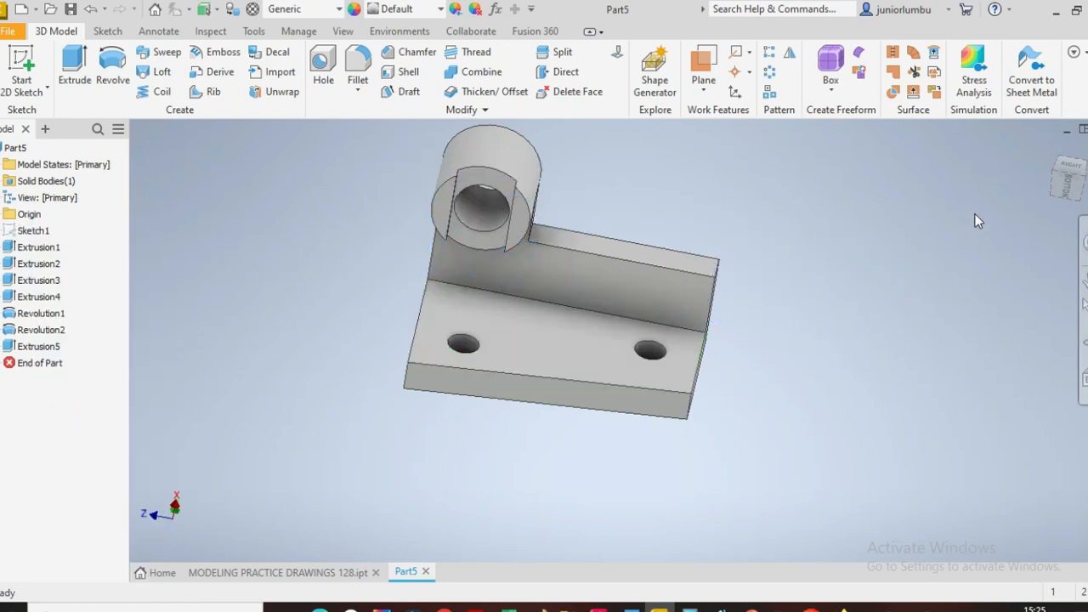
mouse_move(1069, 185)
left_mouse_down()
mouse_move(1085, 119)
mouse_move(1080, 136)
left_mouse_up()
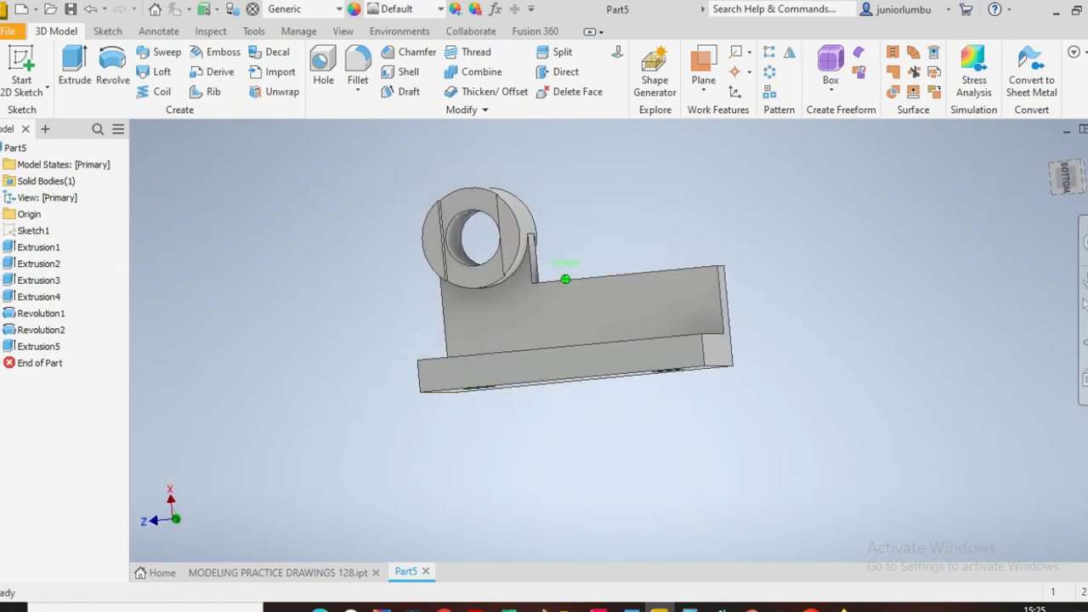
Start a Fillet on the two outer vertical corner edges of the base plate with a 25 mm radius.
left_click_drag(1070, 179, 1085, 223)
scroll(553, 498, "down", 3)
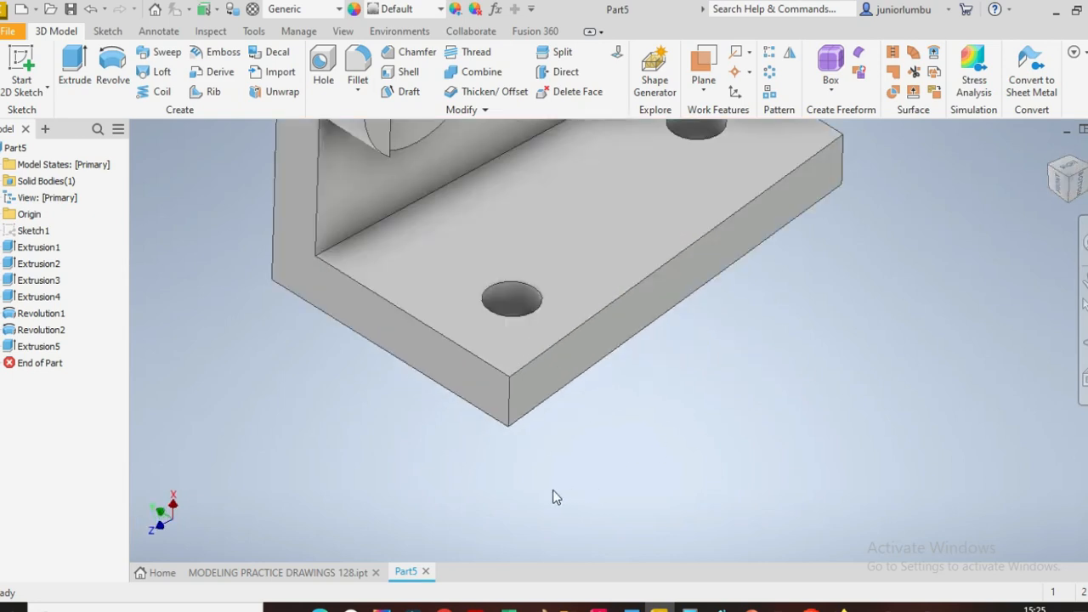
left_click(510, 399)
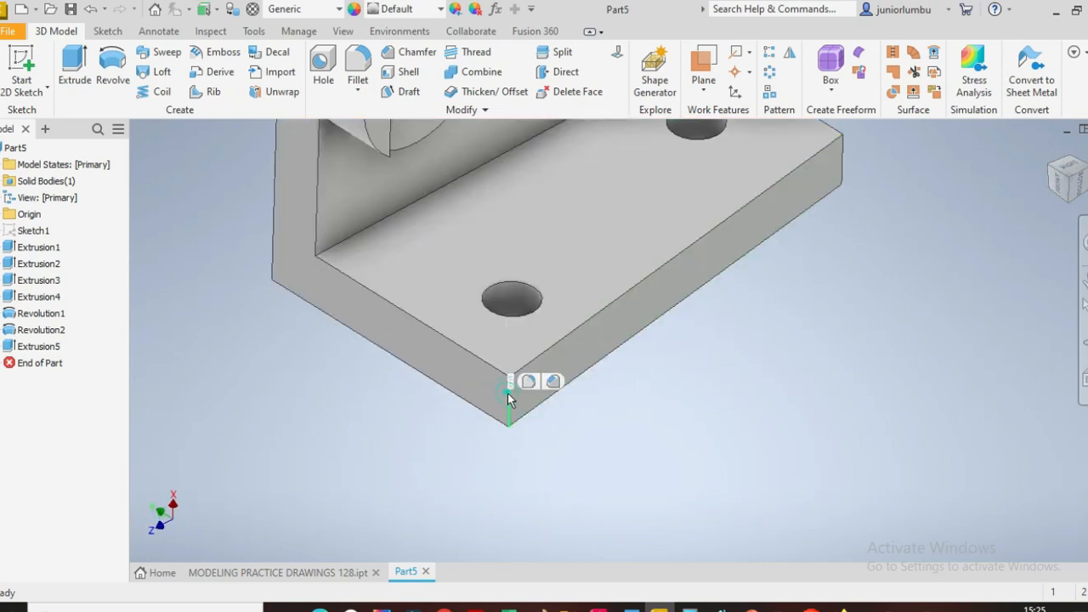
left_click(529, 384)
scroll(537, 393, "up", 3)
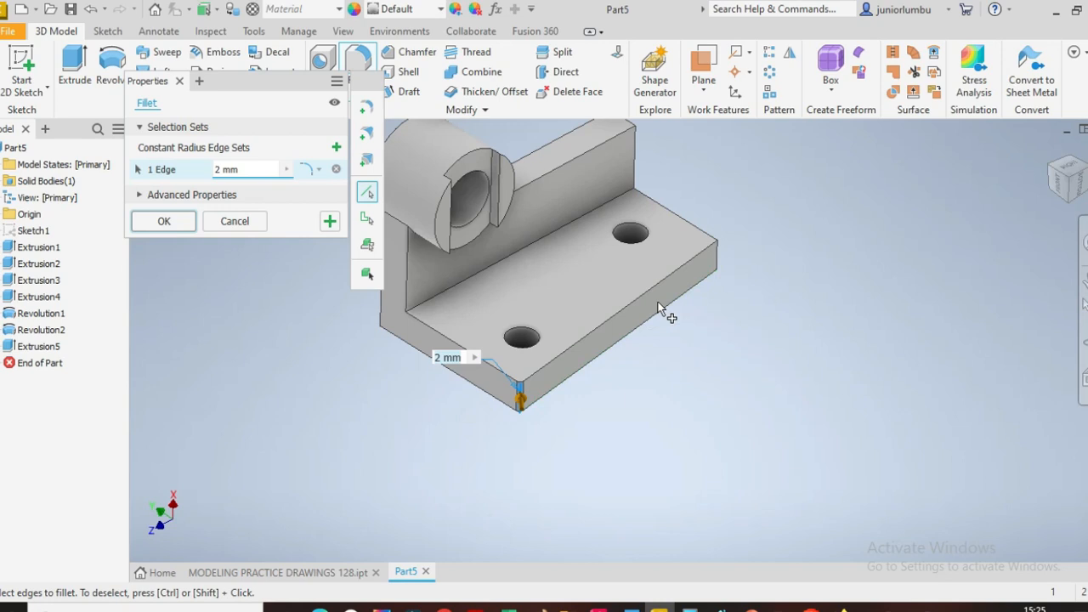
scroll(719, 242, "down", 3)
left_click(716, 271)
scroll(660, 299, "down", 1)
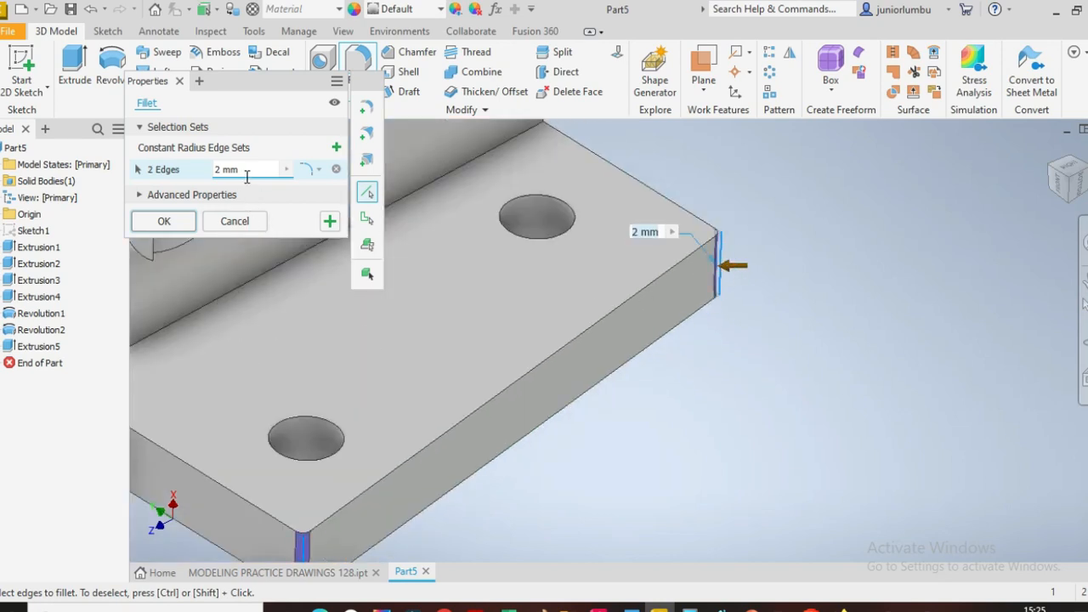
type("5")
scroll(529, 299, "up", 3)
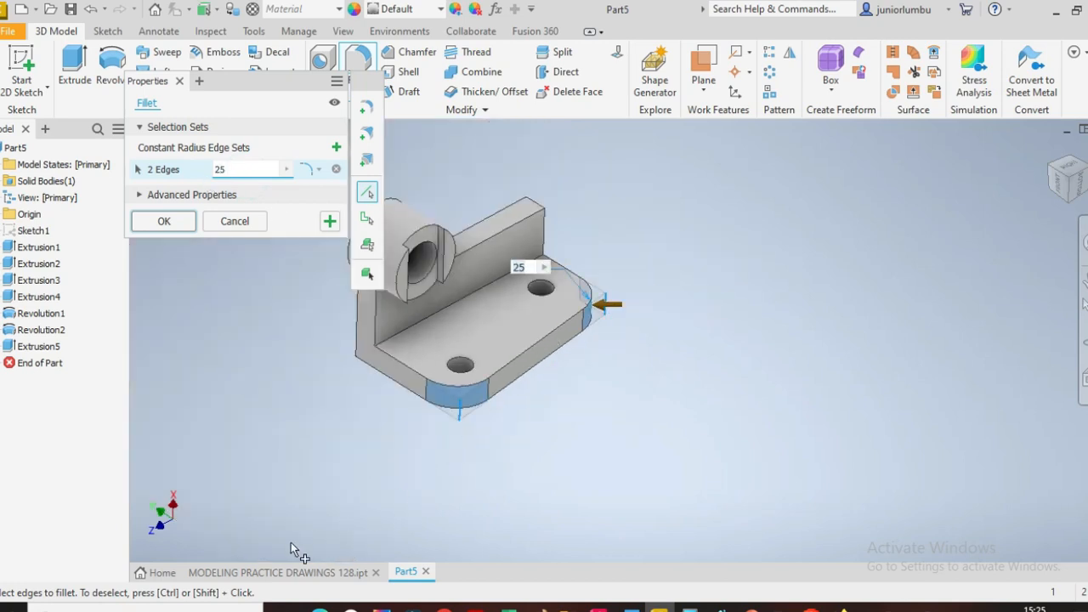
Compare the rounded corners with MODELING PRACTICE DRAWINGS 128.ipt and apply the fillet in Part5.
left_click(281, 572)
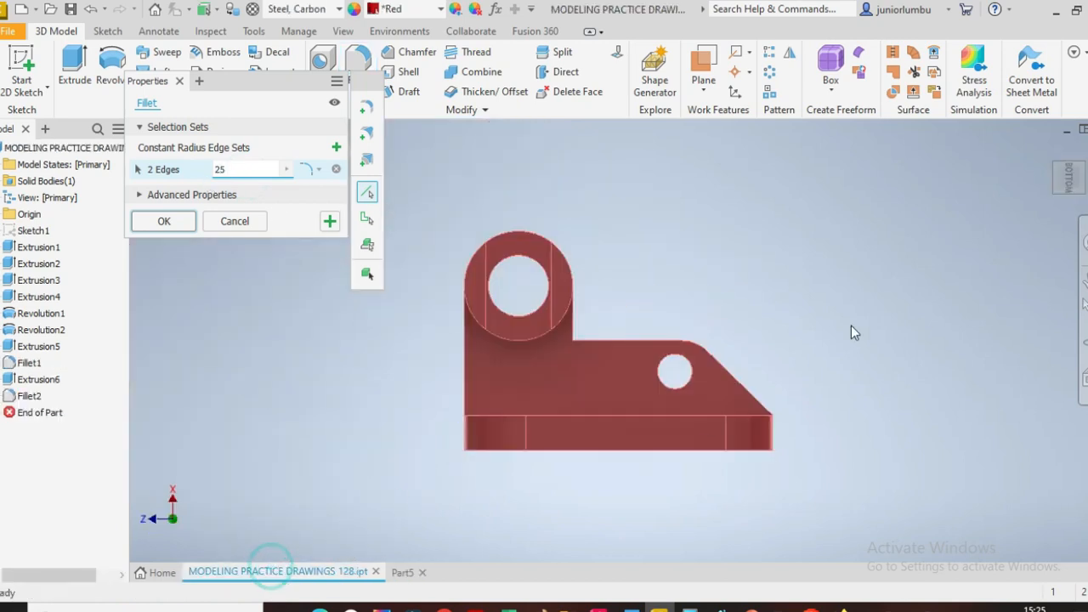
left_click(1069, 177)
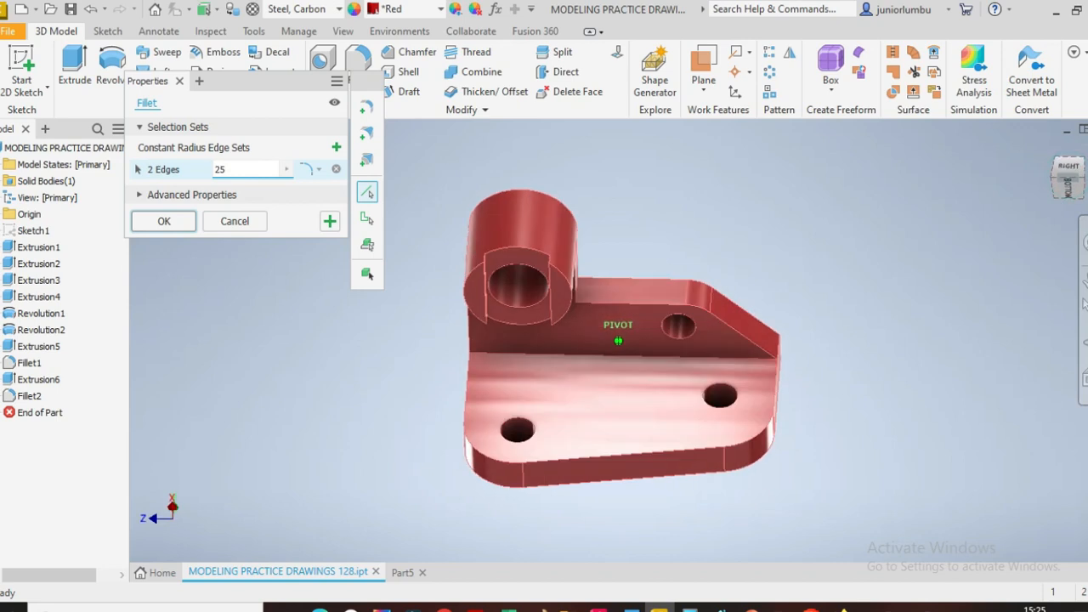
left_click(402, 573)
left_click_drag(1071, 194, 1033, 195)
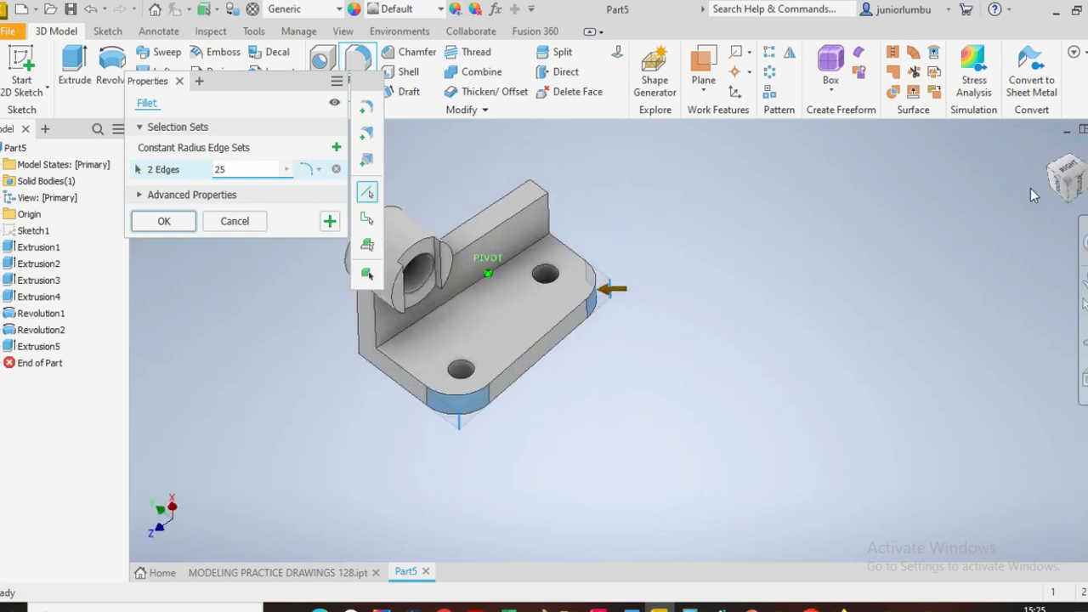
left_click(162, 222)
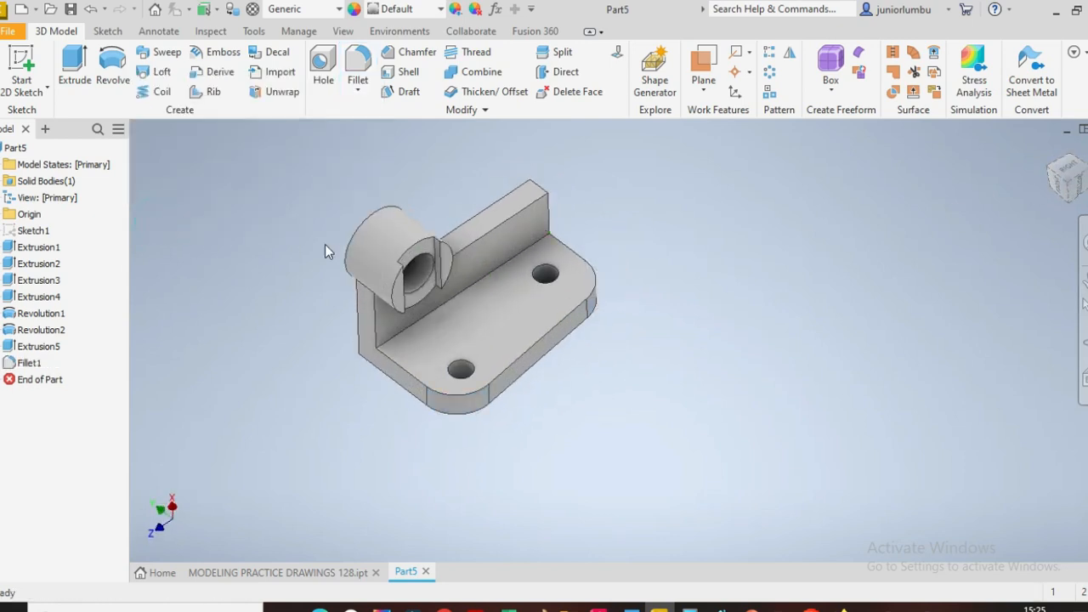
Create a sketch on the flange's large front face and check the flange end's shape in MODELING PRACTICE DRAWINGS 128.ipt.
left_click(1078, 188)
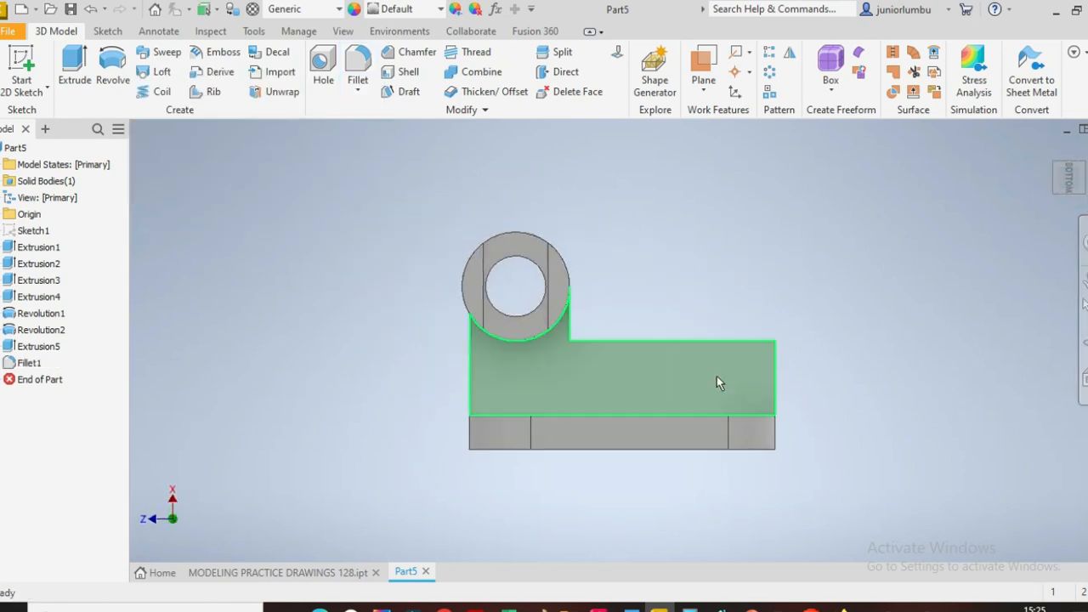
right_click(752, 380)
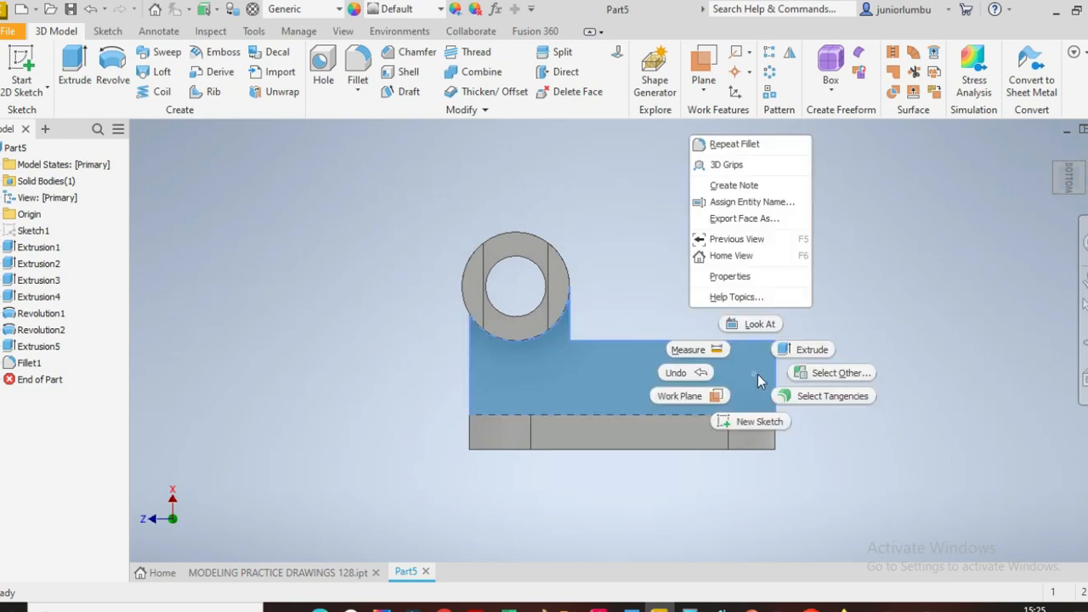
key("Escape")
scroll(759, 374, "up", 3)
left_click(845, 336)
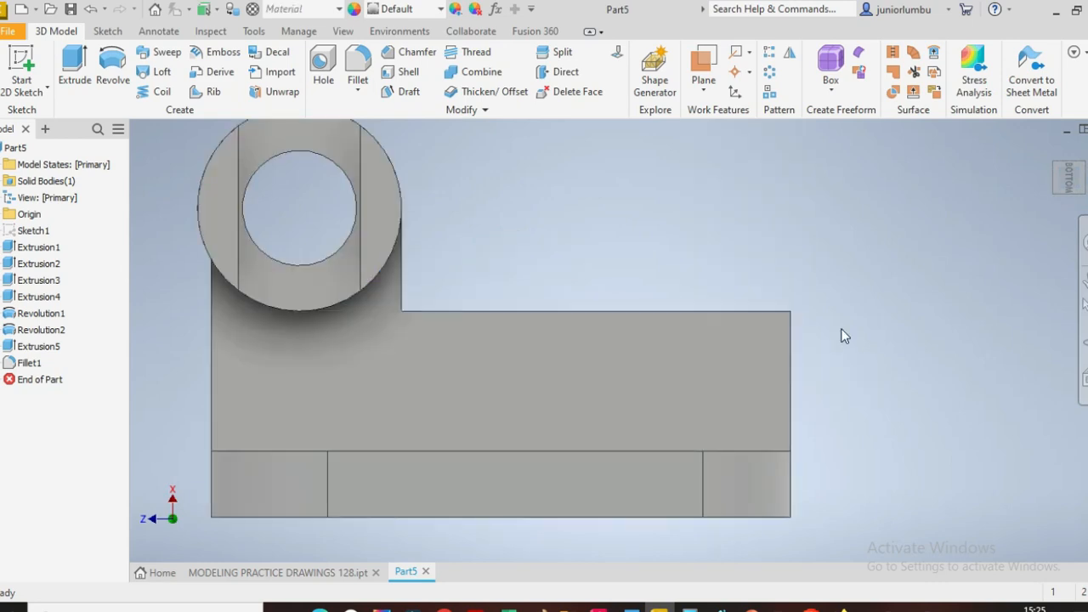
right_click(762, 341)
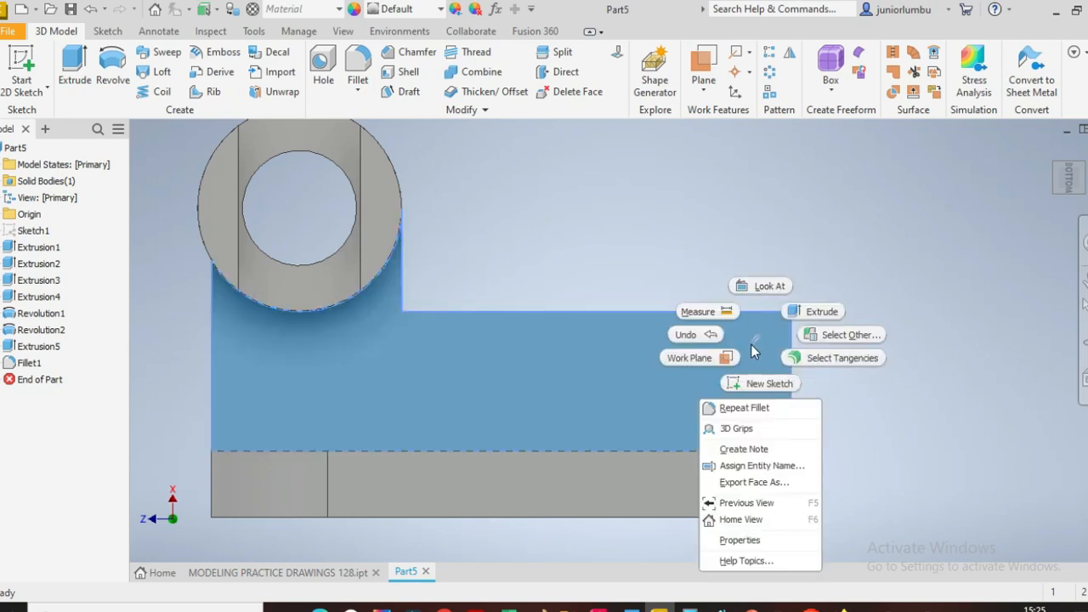
left_click(754, 384)
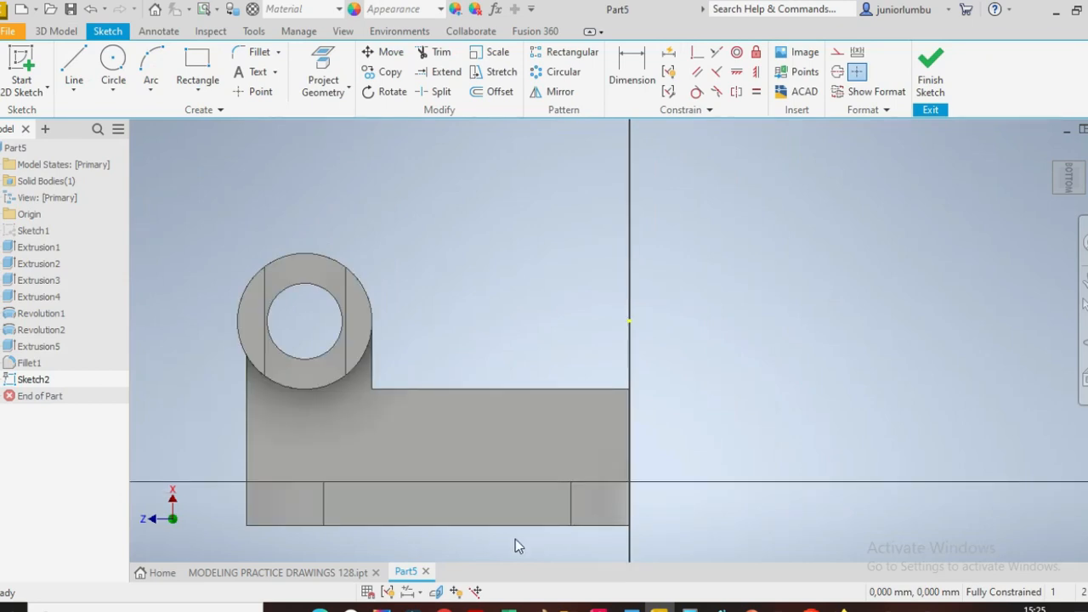
left_click(335, 572)
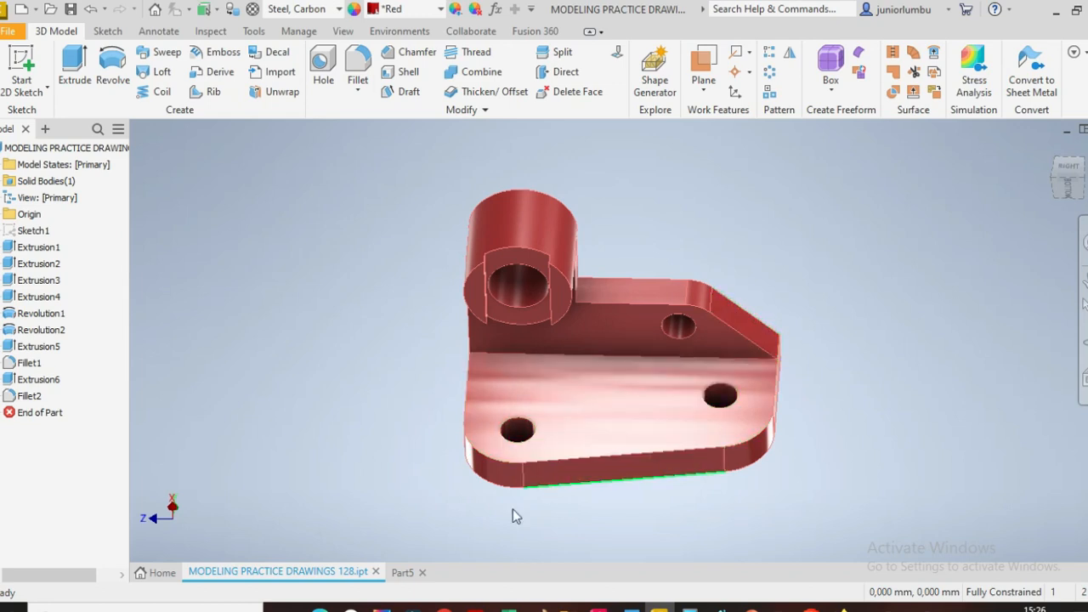
left_click(402, 574)
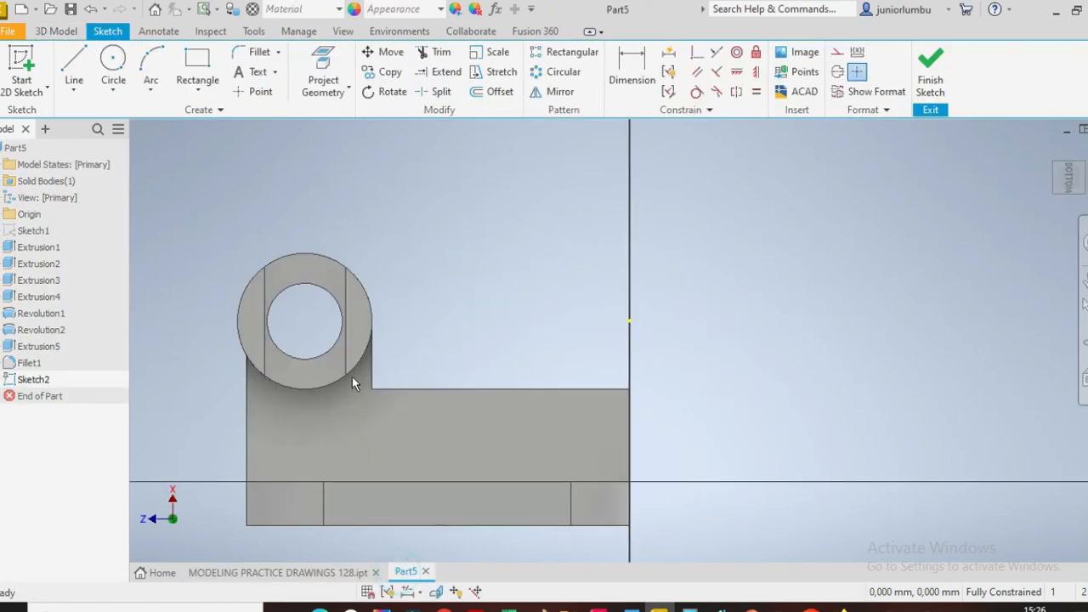
Sketch a diagonal line from the flange's top edge to the corner where its free end meets the base plate.
left_click(74, 70)
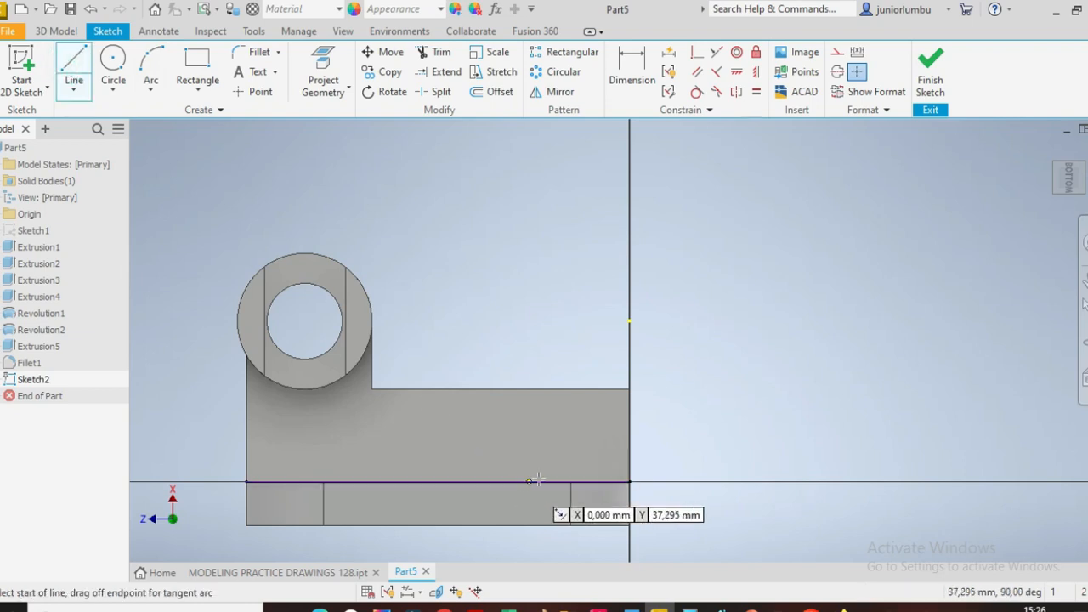
left_click(511, 390)
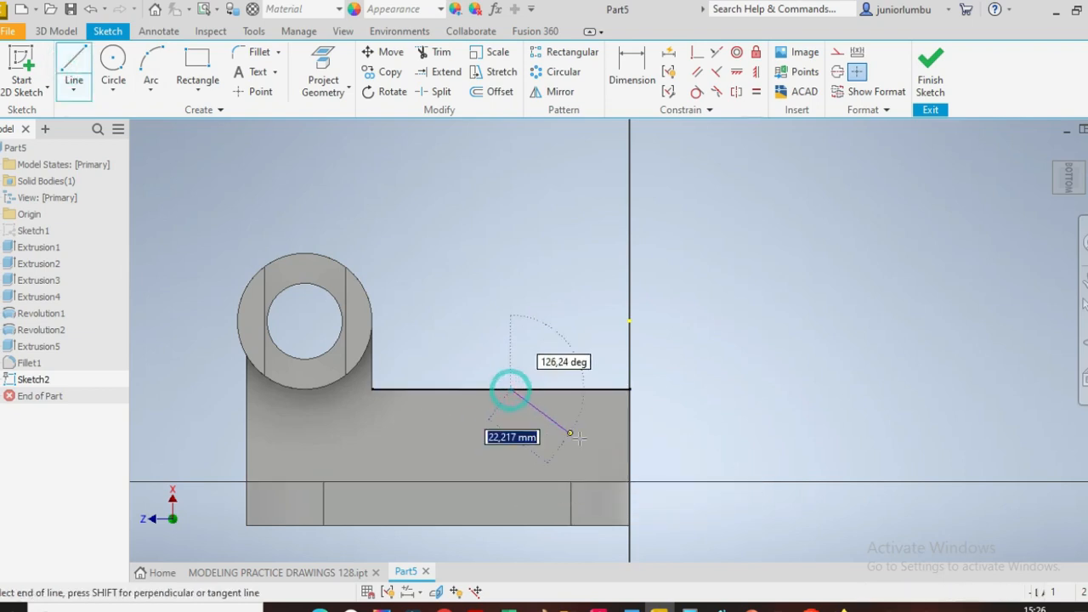
scroll(627, 476, "up", 5)
left_click(633, 480)
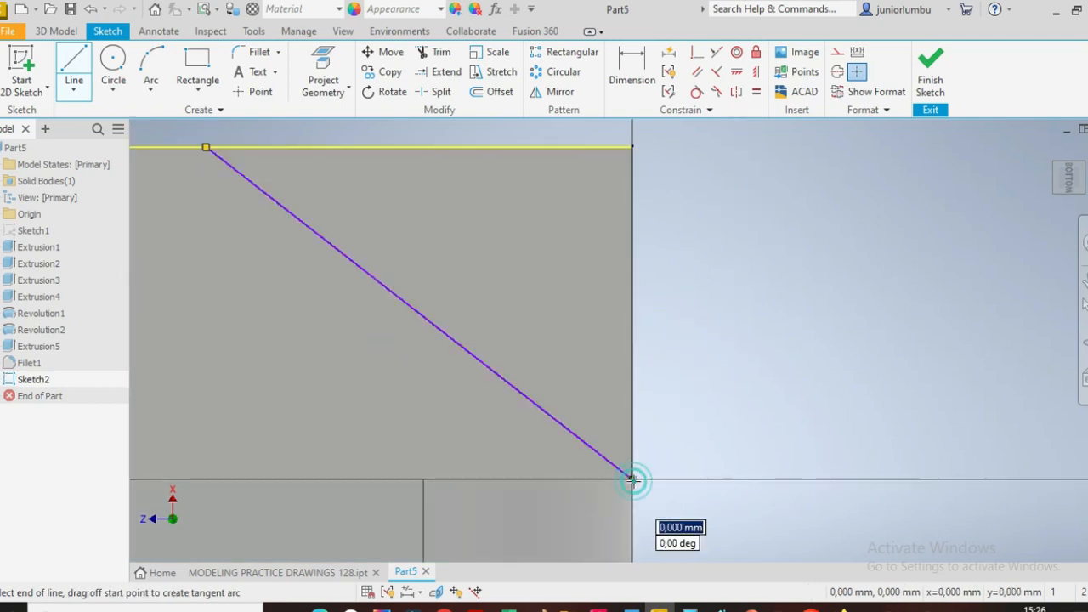
scroll(633, 480, "down", 5)
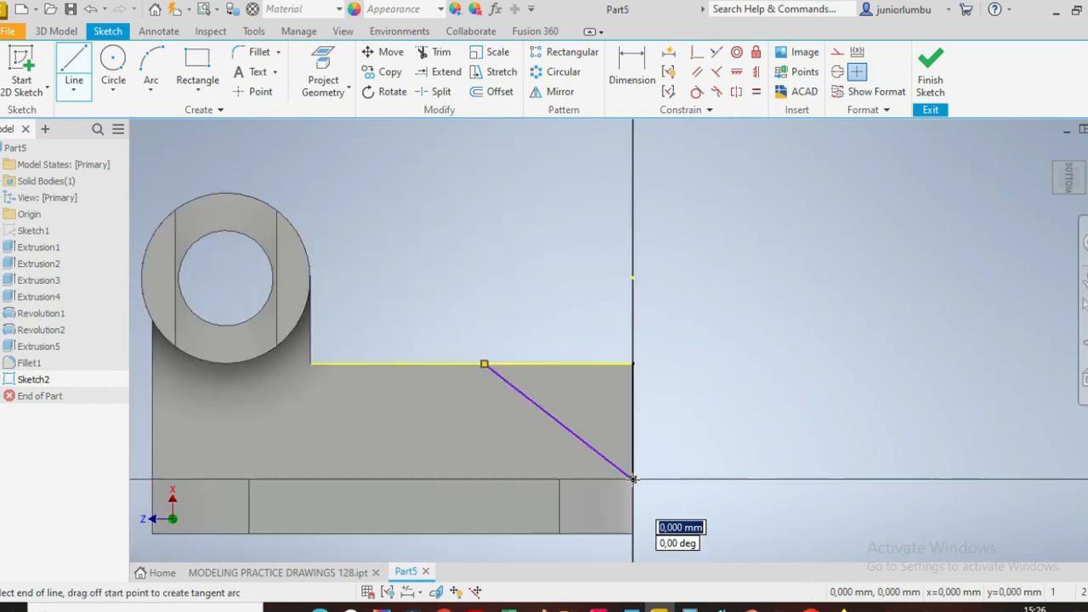
Sketch a circle on the flange between the boss and the diagonal line and set its diameter to 16 mm.
left_click(113, 67)
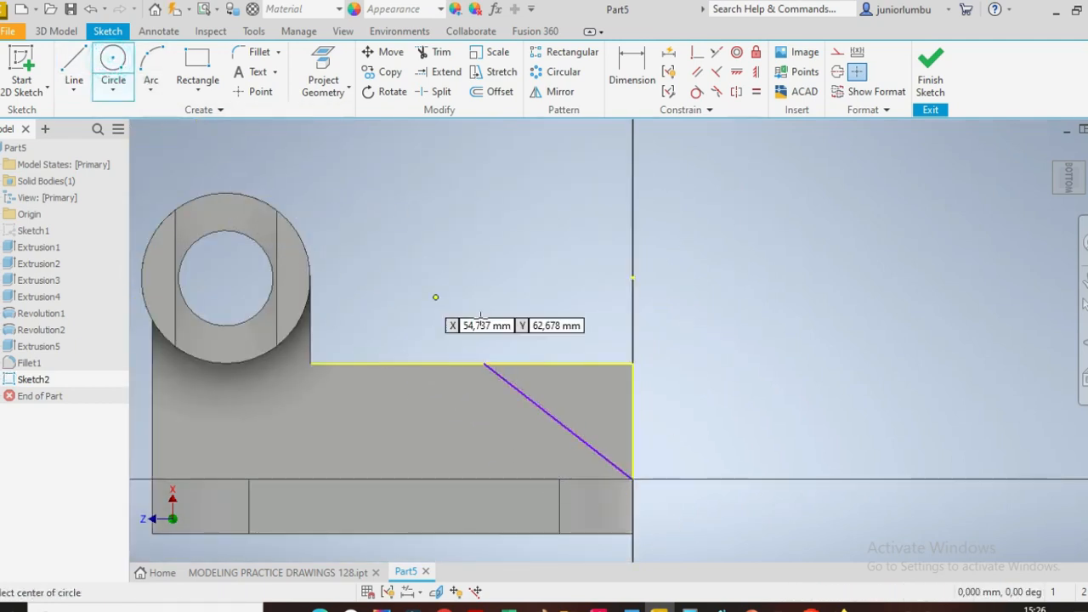
left_click(437, 439)
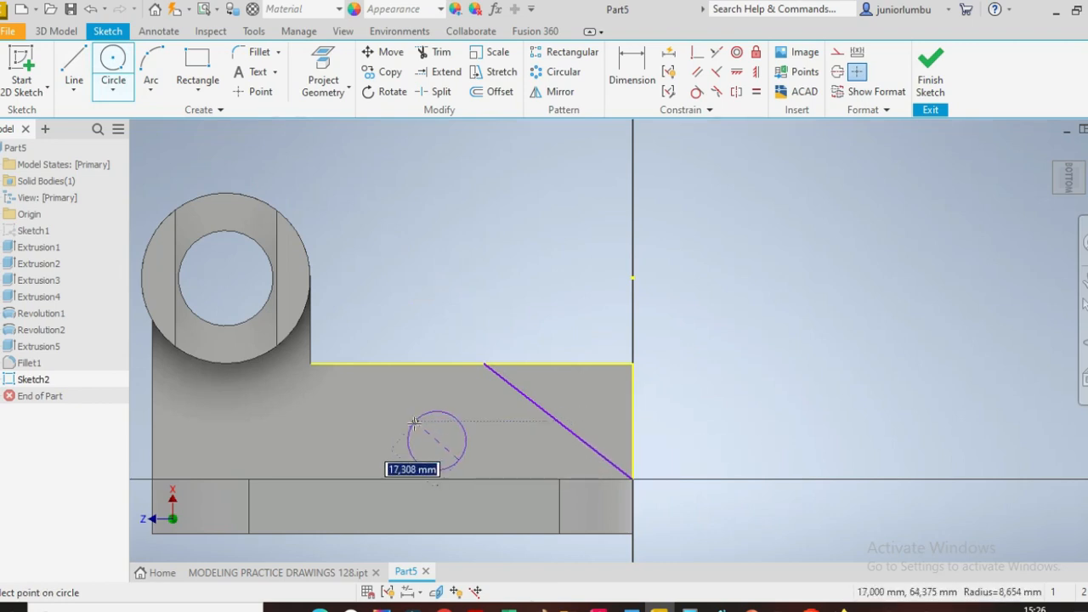
left_click(418, 432)
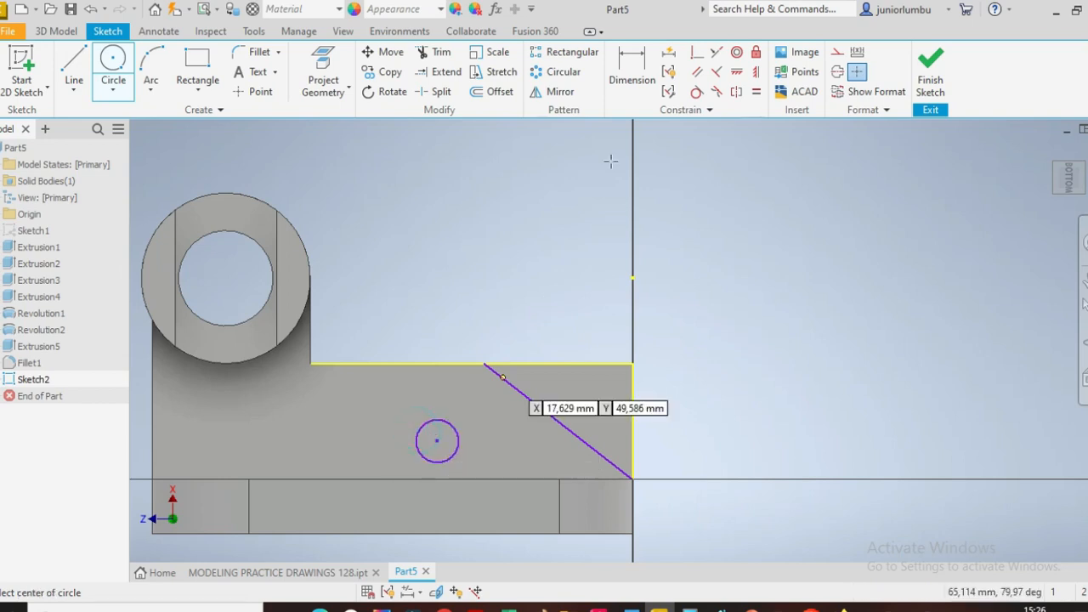
left_click(632, 68)
left_click(452, 420)
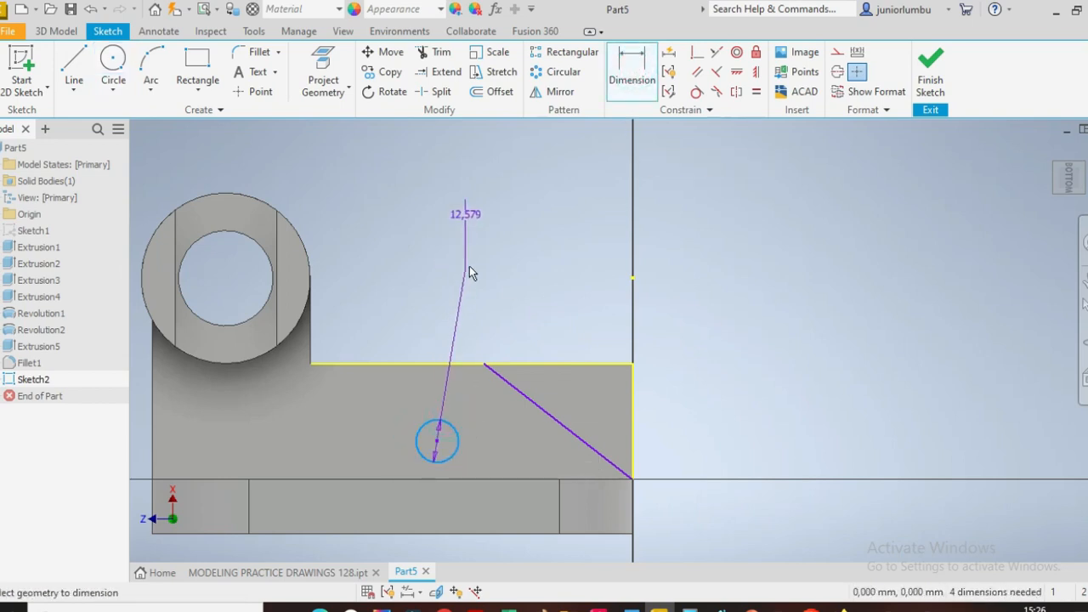
left_click(470, 268)
type("1")
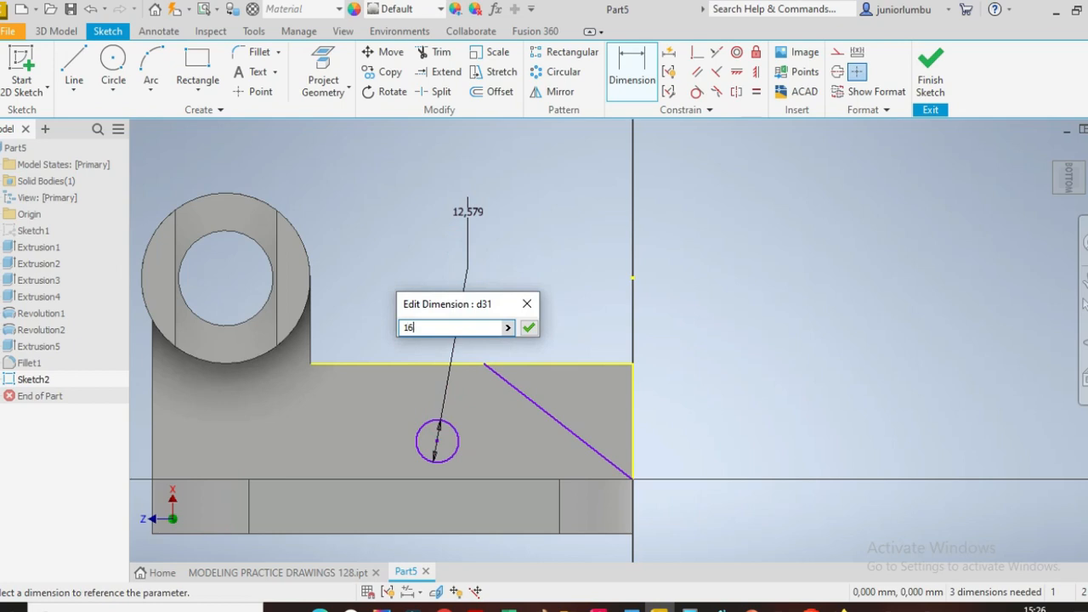
type("6")
key("Return")
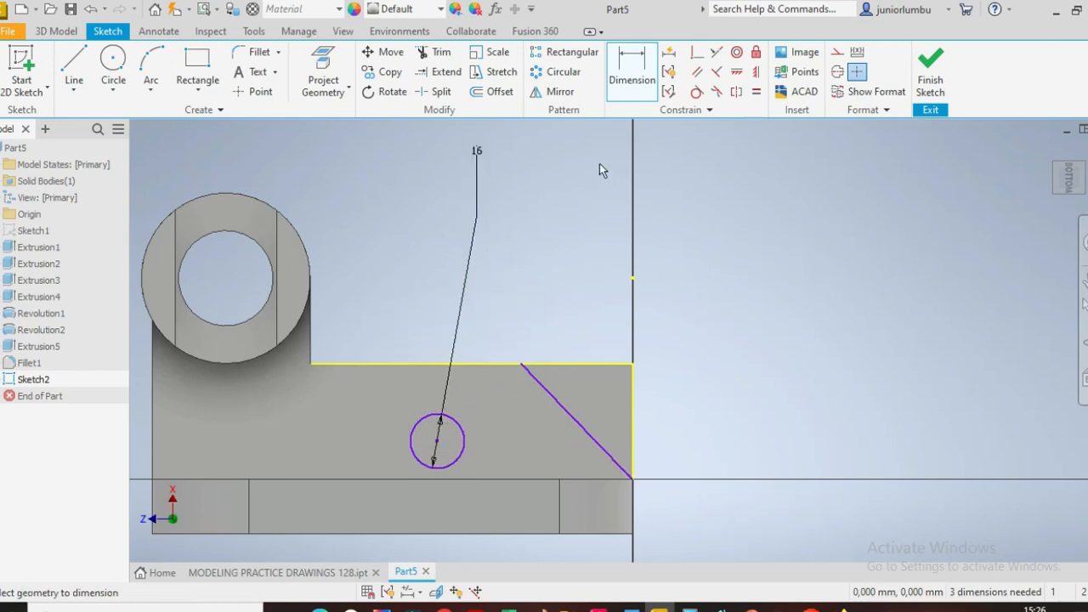
Dimension the horizontal distance between the diagonal line's two endpoints as 35 mm.
left_click(632, 75)
left_click(633, 481)
left_click(522, 365)
left_click(559, 311)
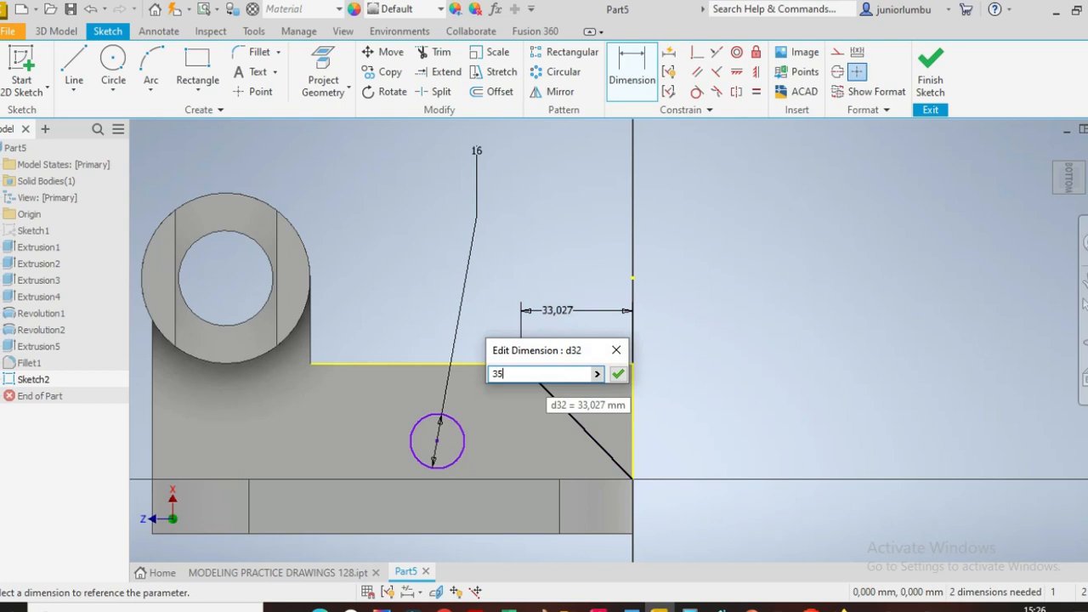
key("Return")
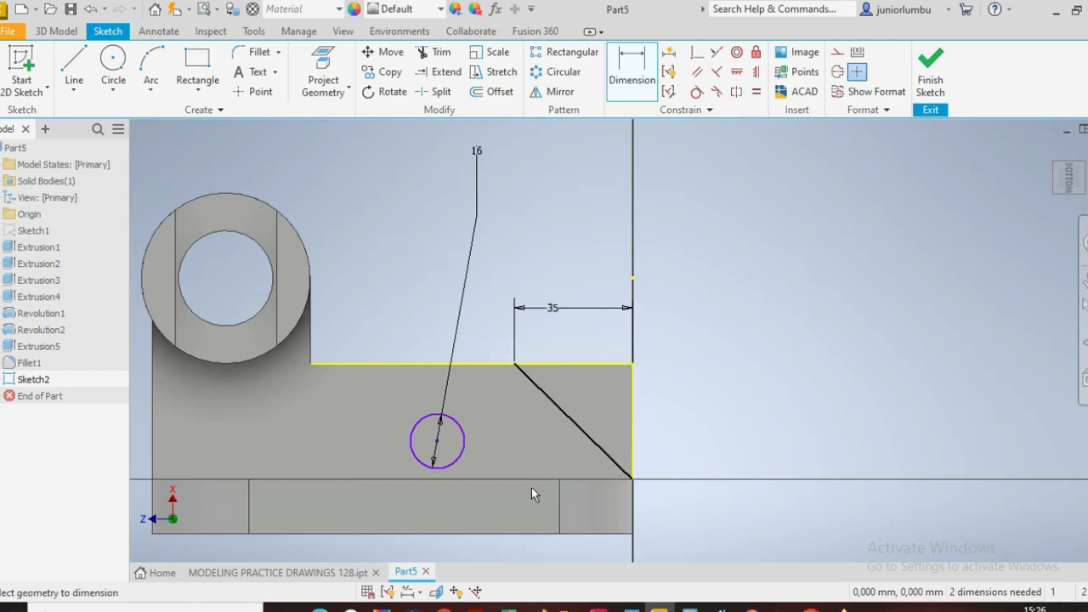
Position the circle's centre 45 mm from the flange's free end and 20 mm below its top edge.
left_click(437, 444)
left_click(631, 410)
left_click(597, 264)
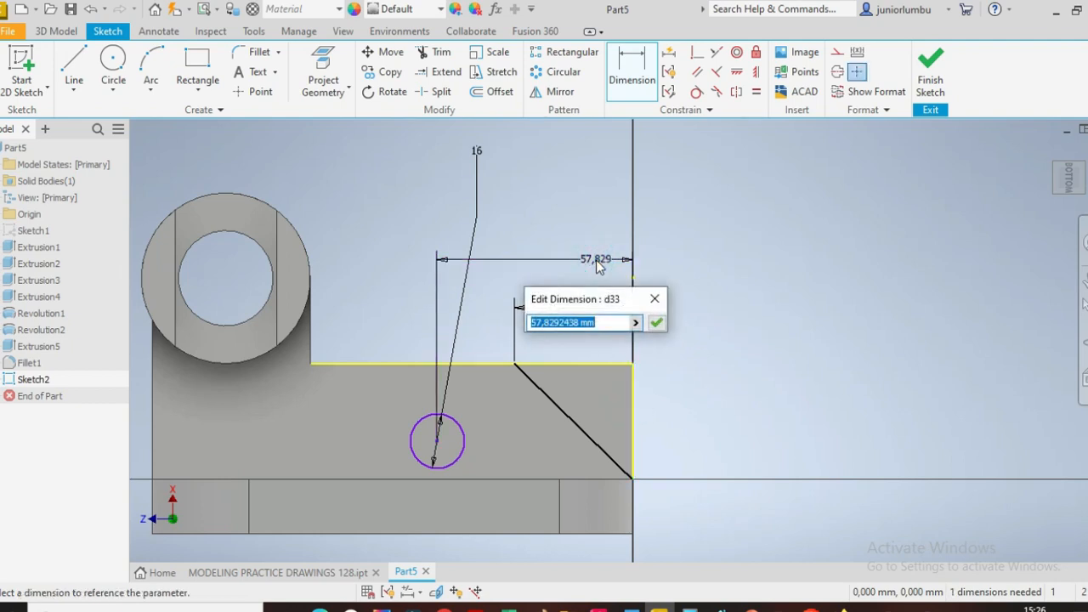
key("Return")
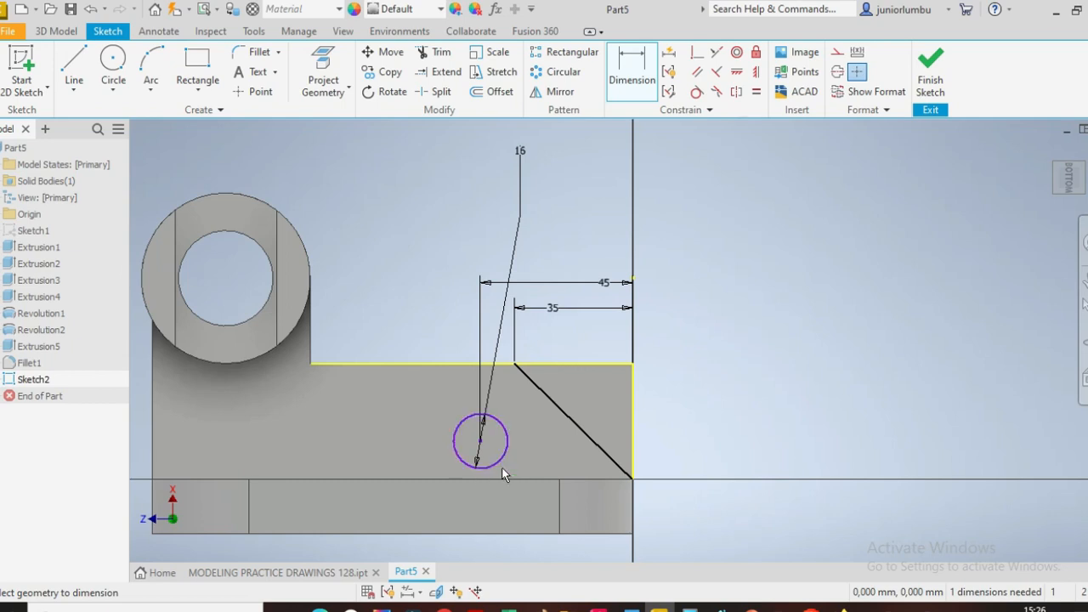
left_click(464, 364)
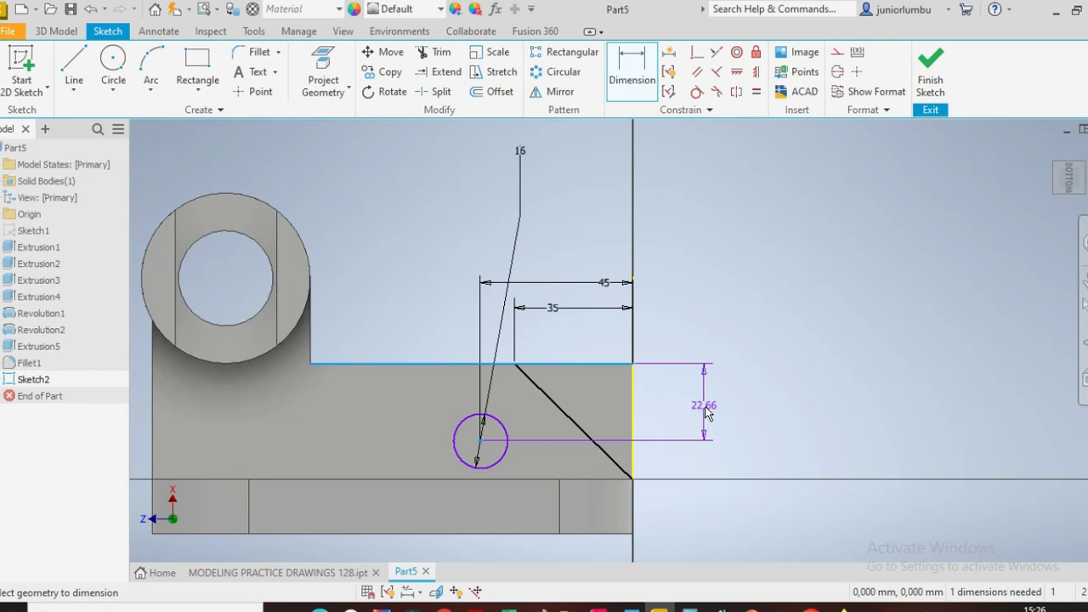
left_click(706, 412)
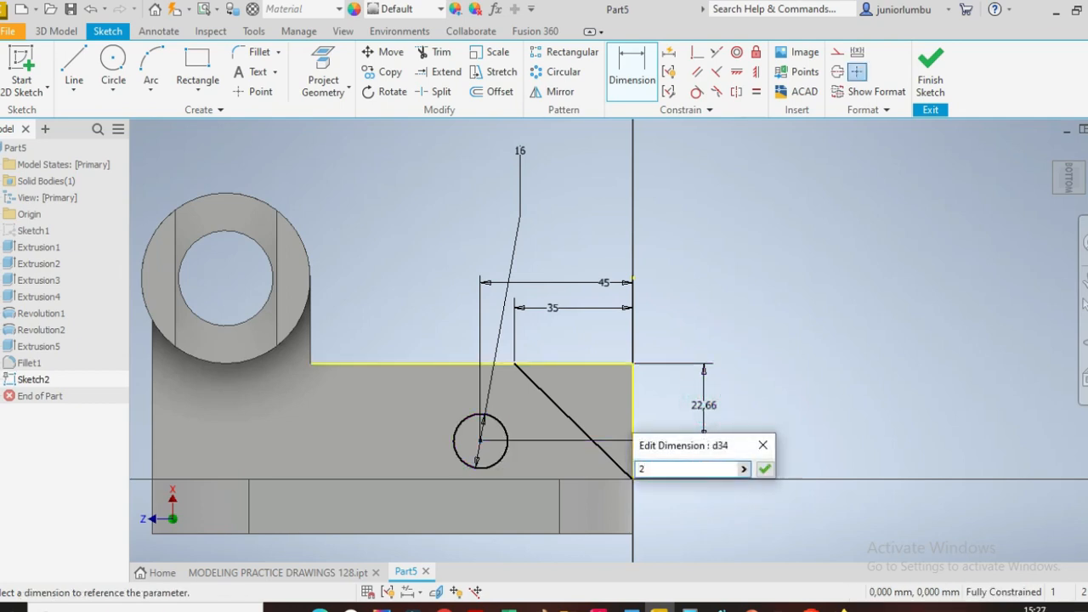
type("20")
key("Return")
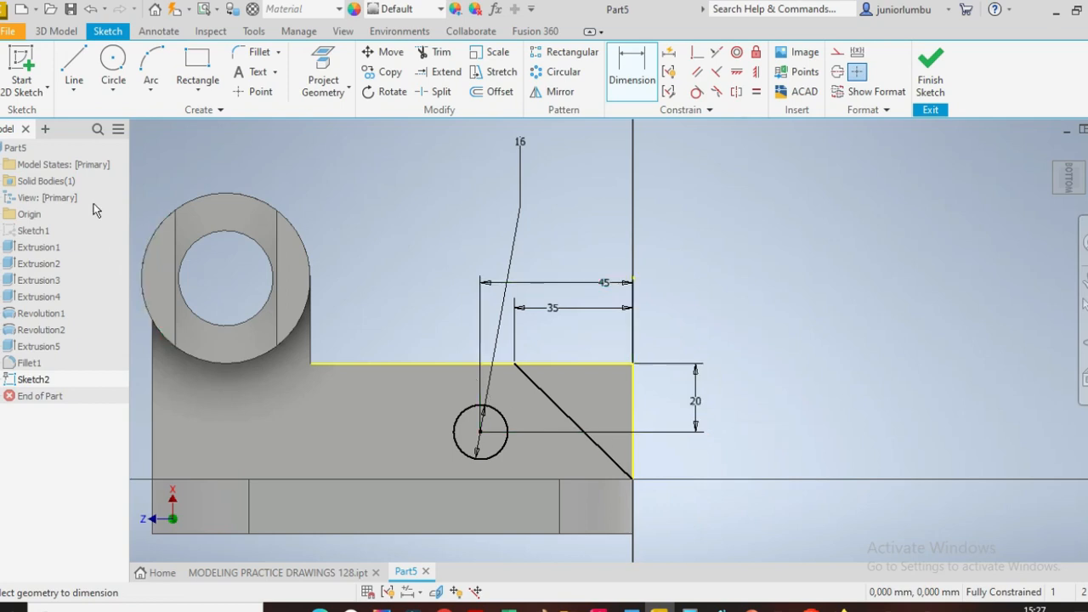
Extrude the triangular corner and the circle as a 60 mm cut in the flipped direction through the flange.
left_click(61, 32)
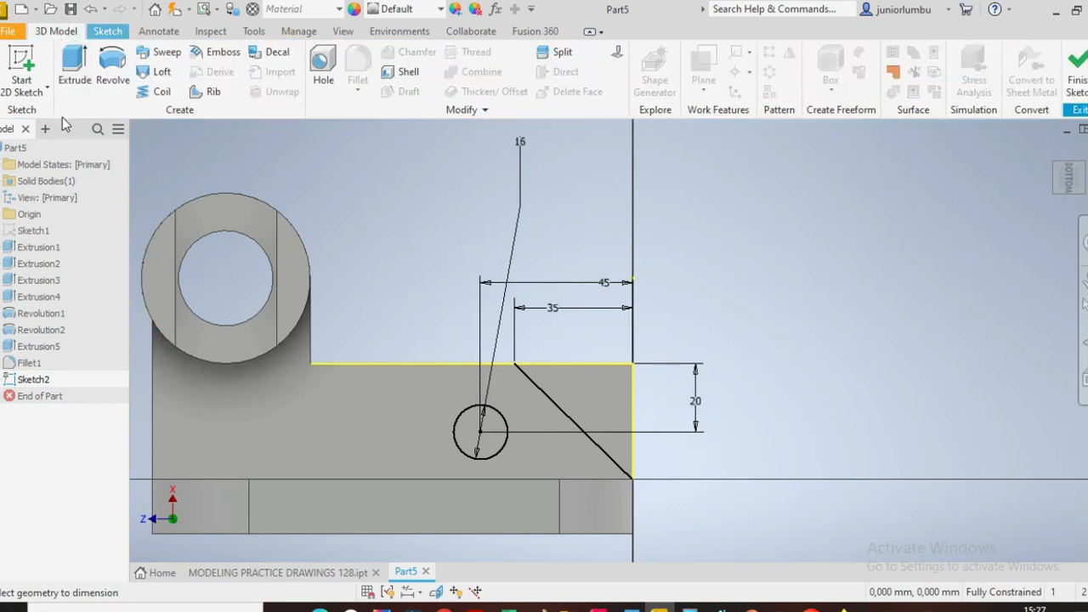
left_click(75, 73)
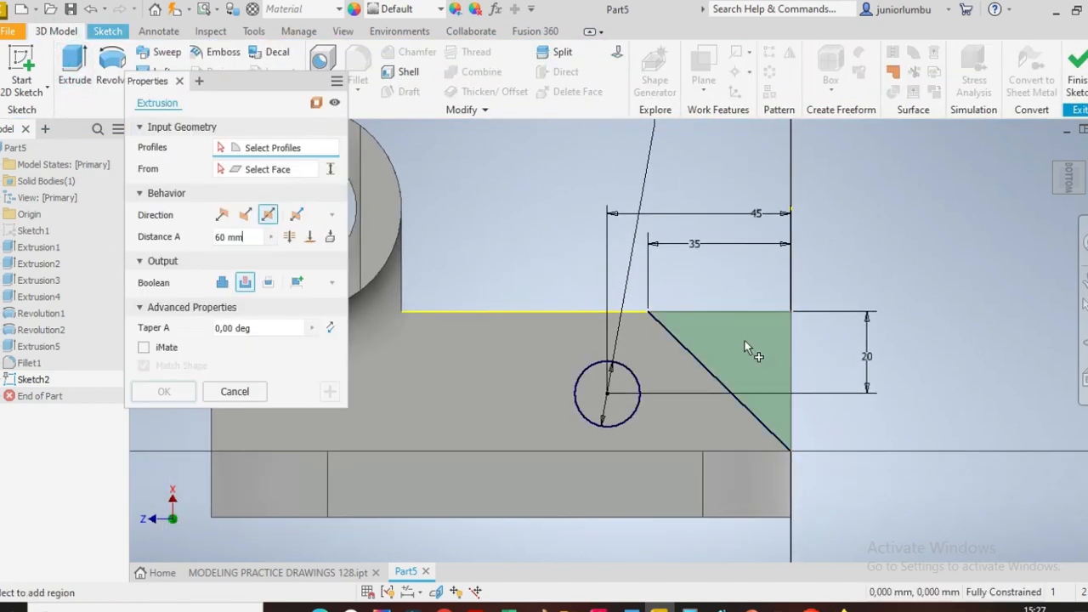
left_click(748, 334)
left_click(591, 398)
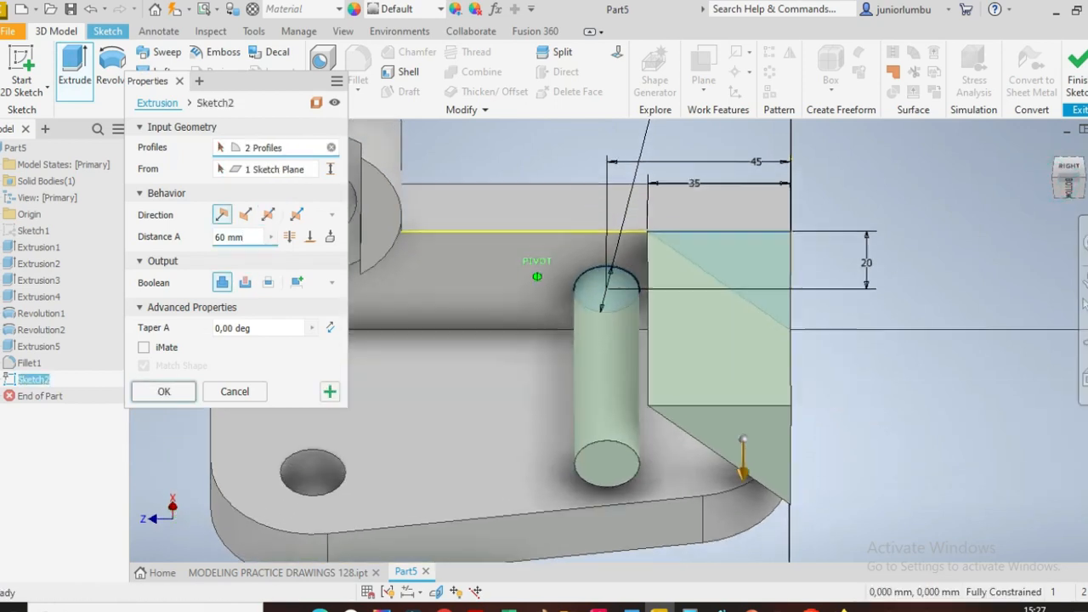
left_click(246, 216)
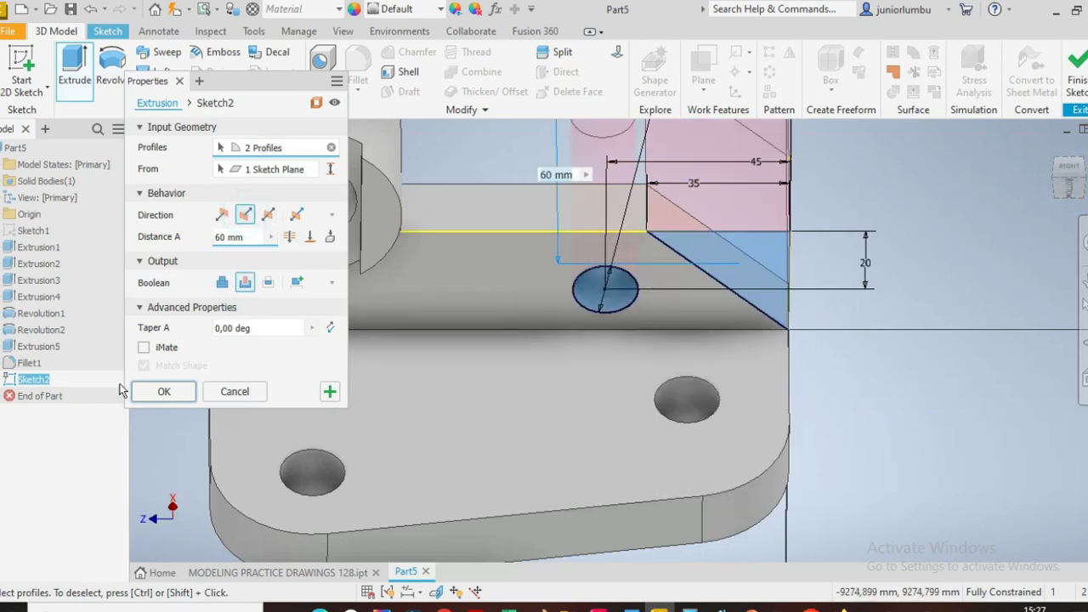
left_click(167, 391)
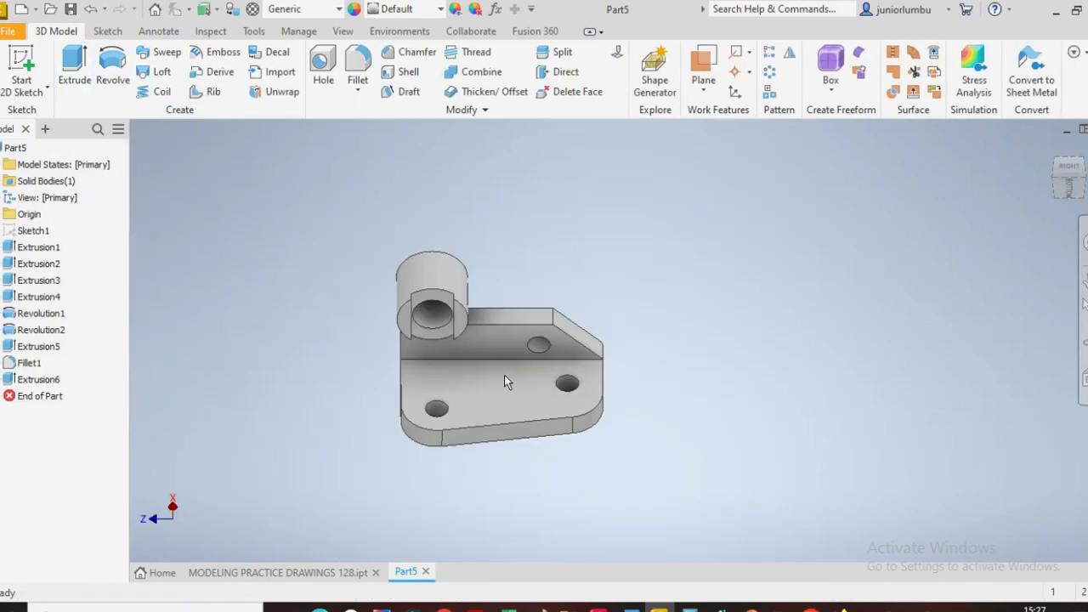
Inspect the cut flange and assign the Steel, Carbon material to the part.
scroll(415, 435, "up", 3)
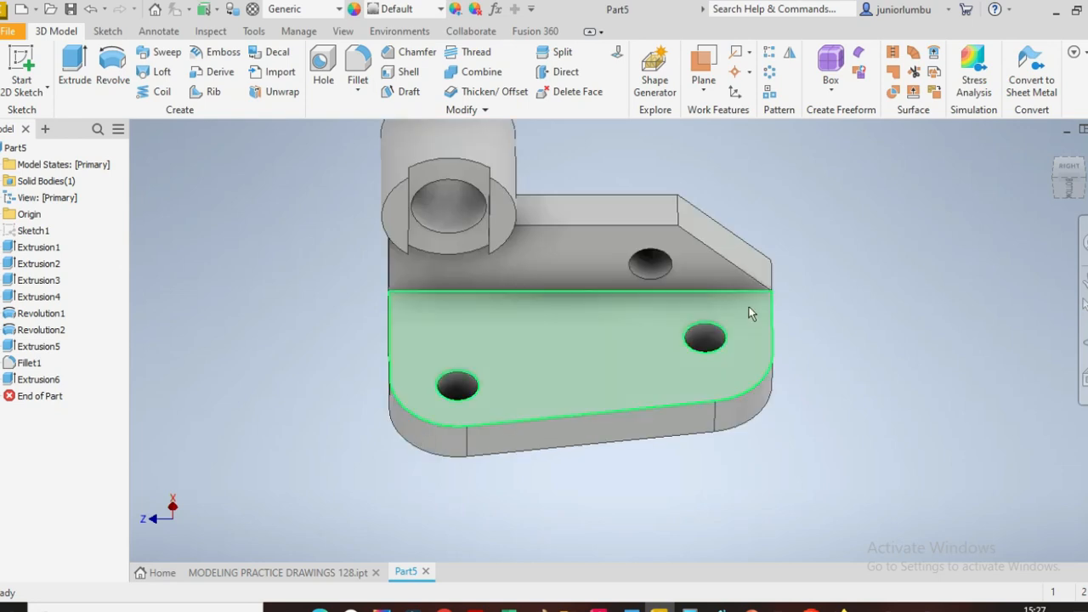
left_click(1070, 188)
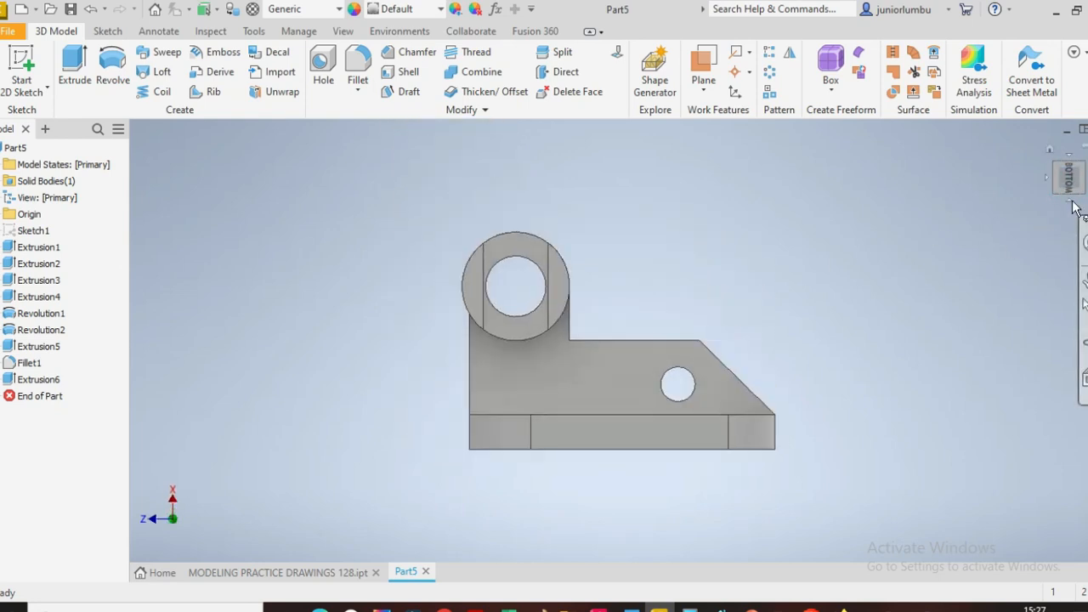
mouse_move(1077, 177)
left_mouse_down()
mouse_move(1043, 224)
mouse_move(1049, 209)
mouse_move(1087, 213)
mouse_move(1047, 165)
mouse_move(1063, 180)
left_mouse_up()
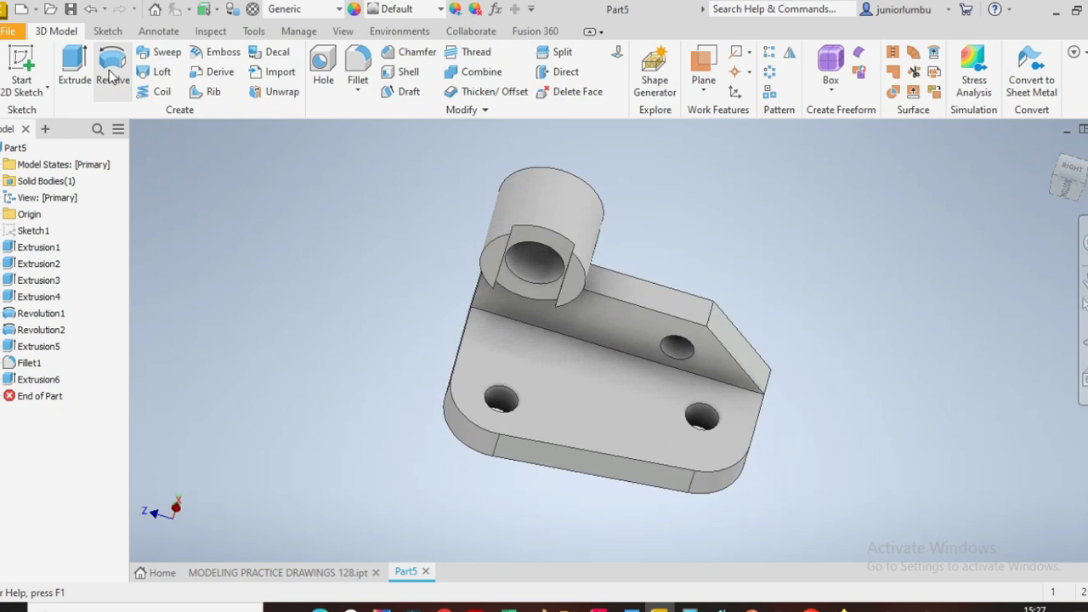
left_click(334, 11)
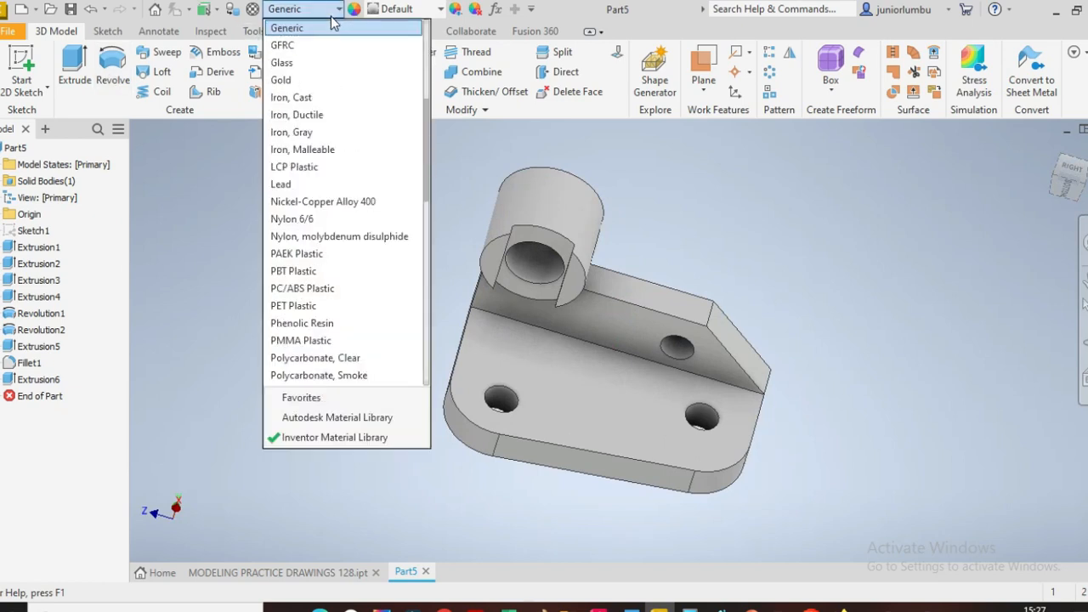
left_click_drag(431, 149, 434, 256)
left_click(334, 308)
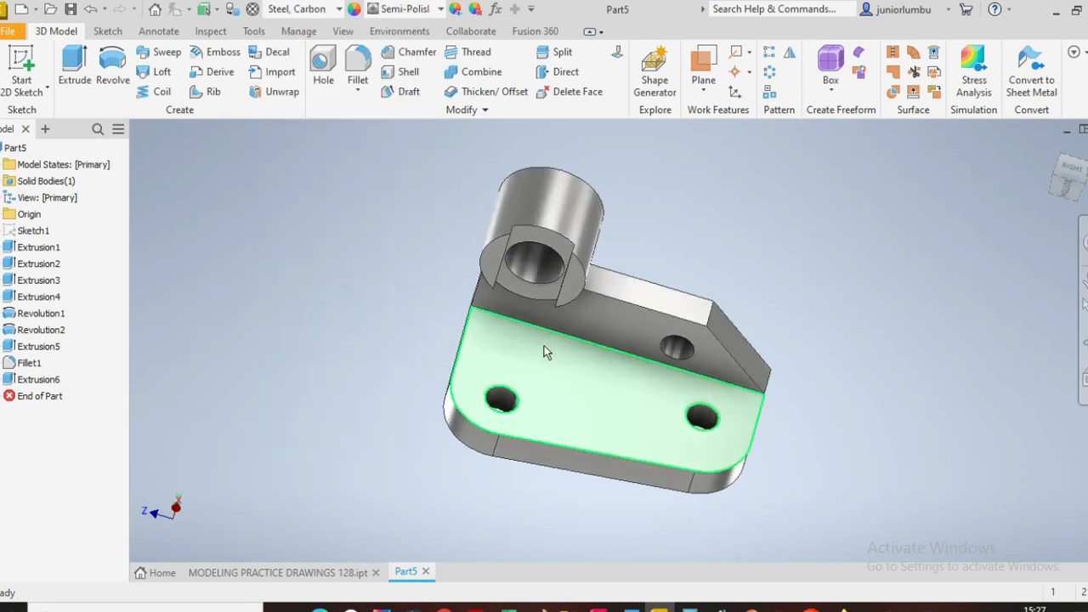
scroll(562, 349, "up", 2)
scroll(569, 346, "down", 3)
scroll(569, 345, "up", 3)
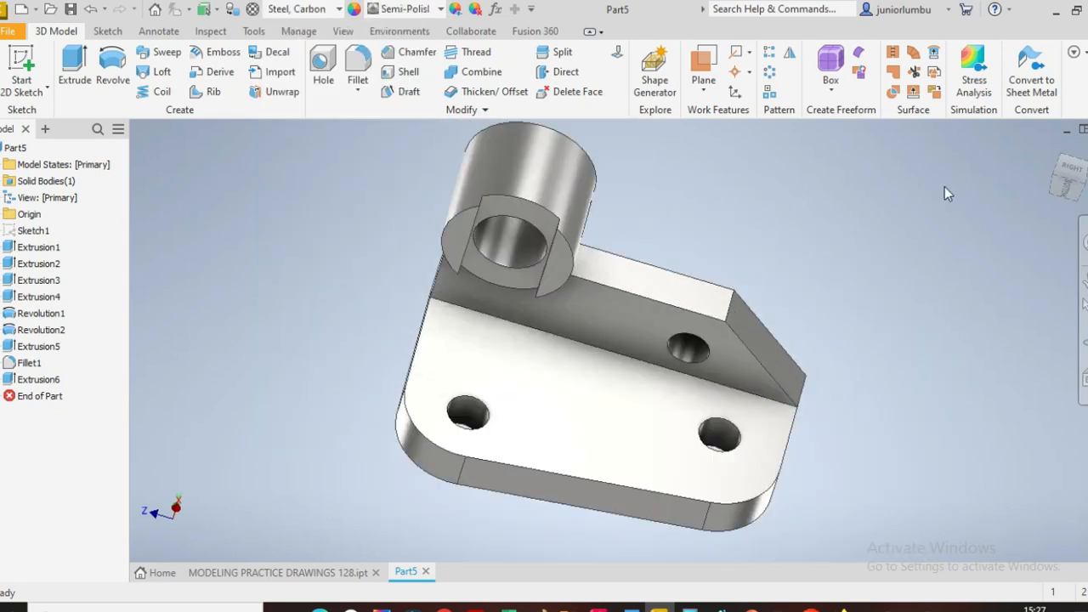